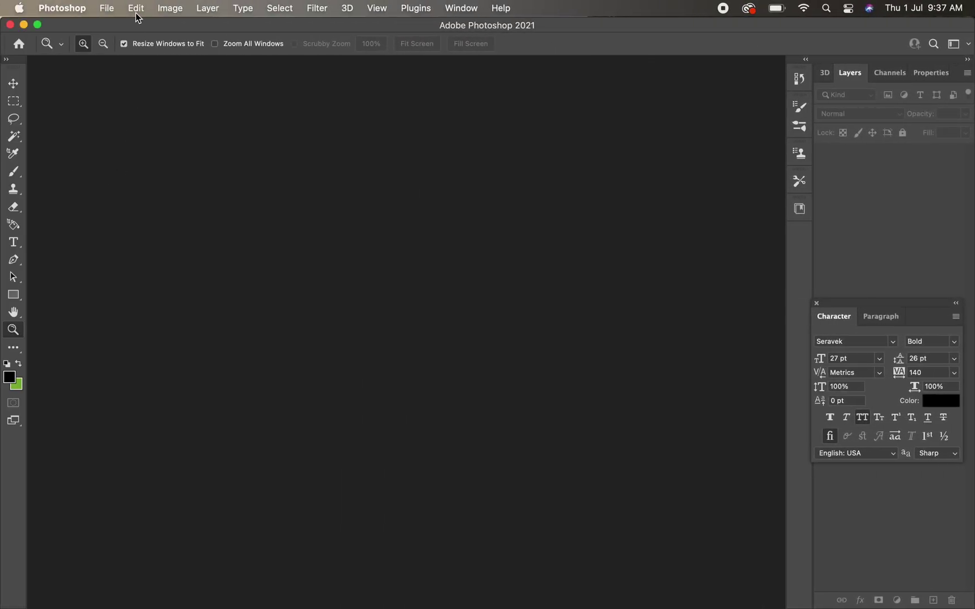
Step: Create a blank Letter-size (8.5×11 in) print document
{"action": "left_click", "coordinate": [117, 8]}
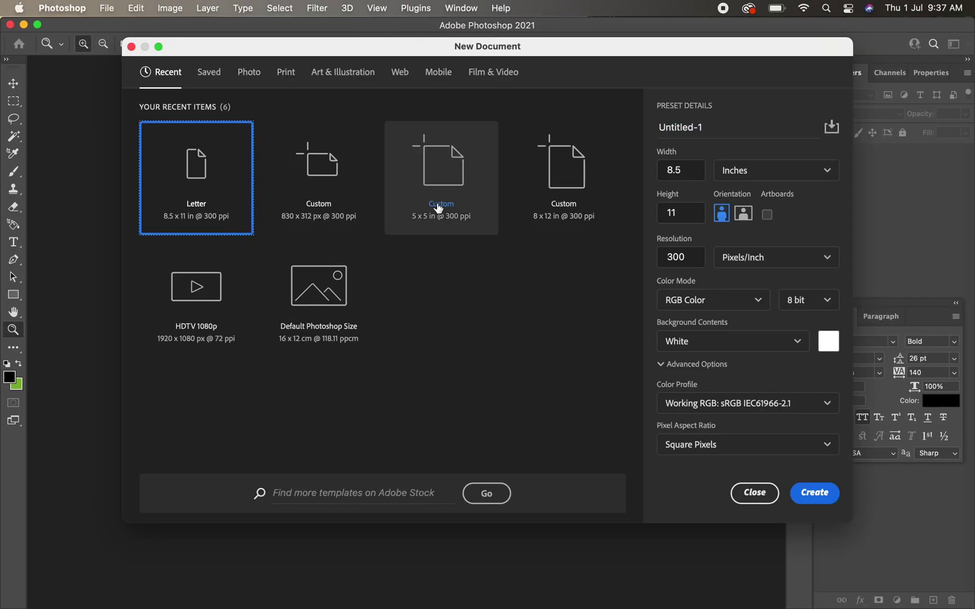
{"action": "left_click", "coordinate": [286, 73]}
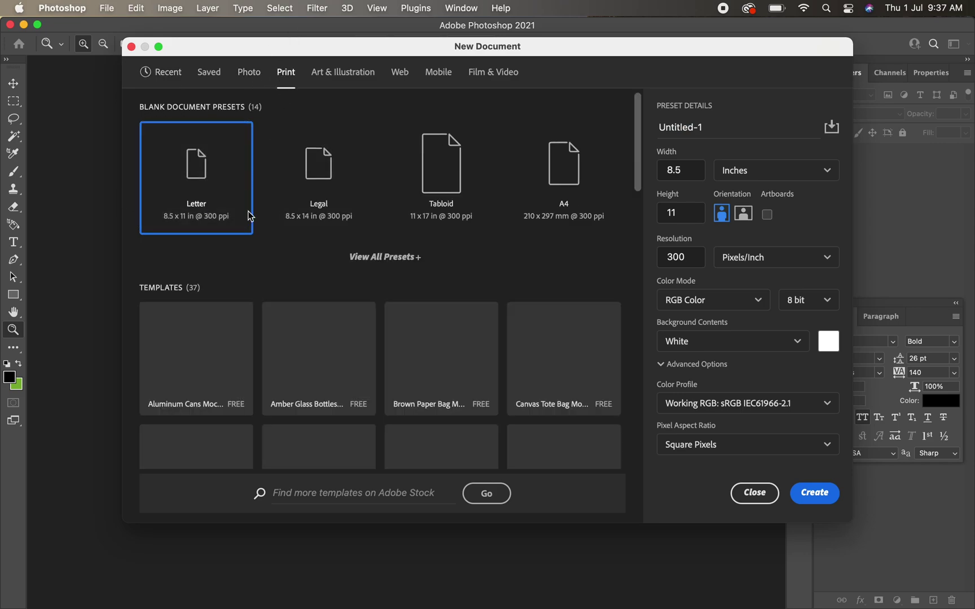
{"action": "left_click", "coordinate": [810, 491]}
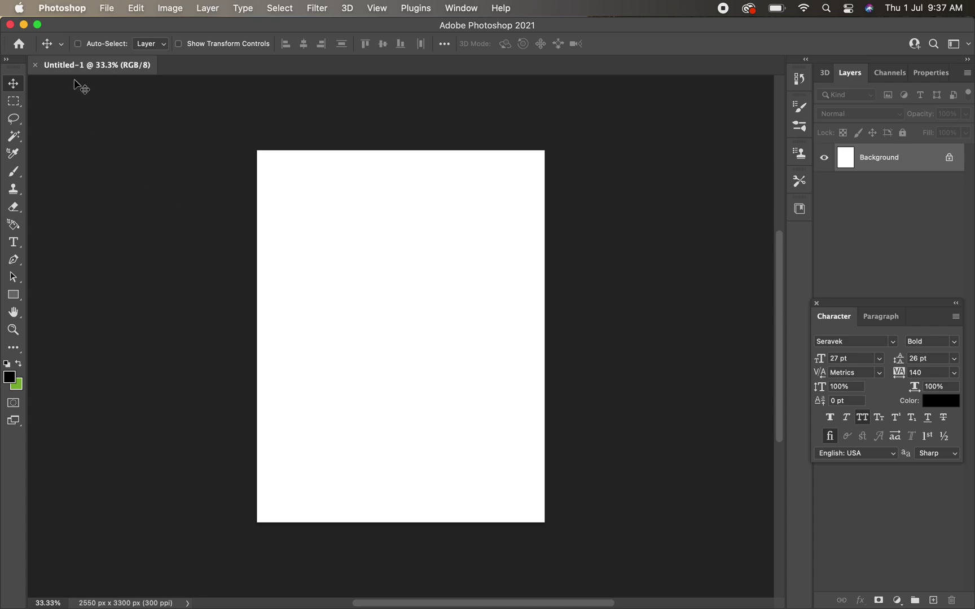
Step: Place the casual shoe PNG as an embedded layer and enlarge it slightly
{"action": "left_click", "coordinate": [107, 8]}
{"action": "mouse_move", "coordinate": [125, 287]}
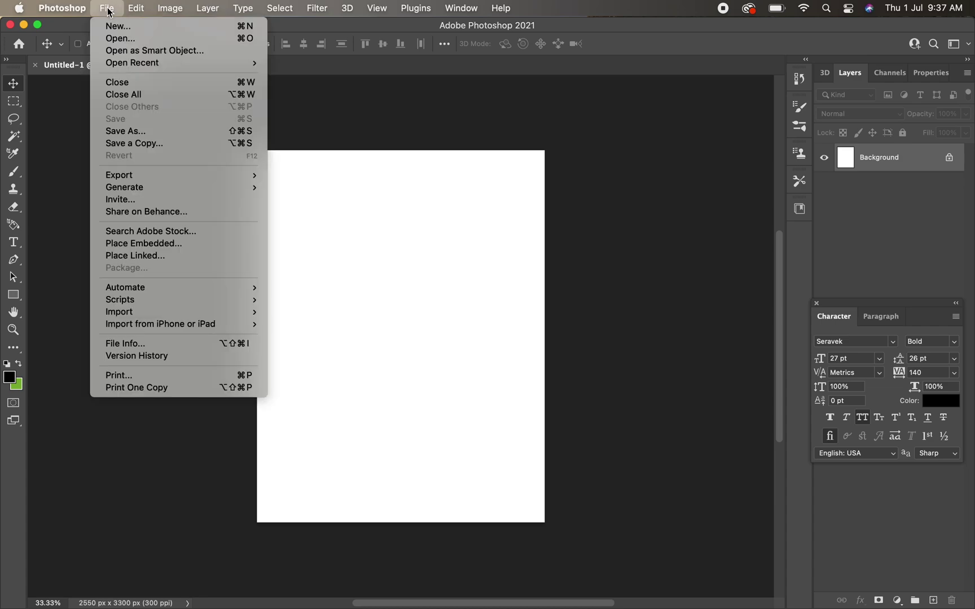
{"action": "left_click", "coordinate": [140, 249]}
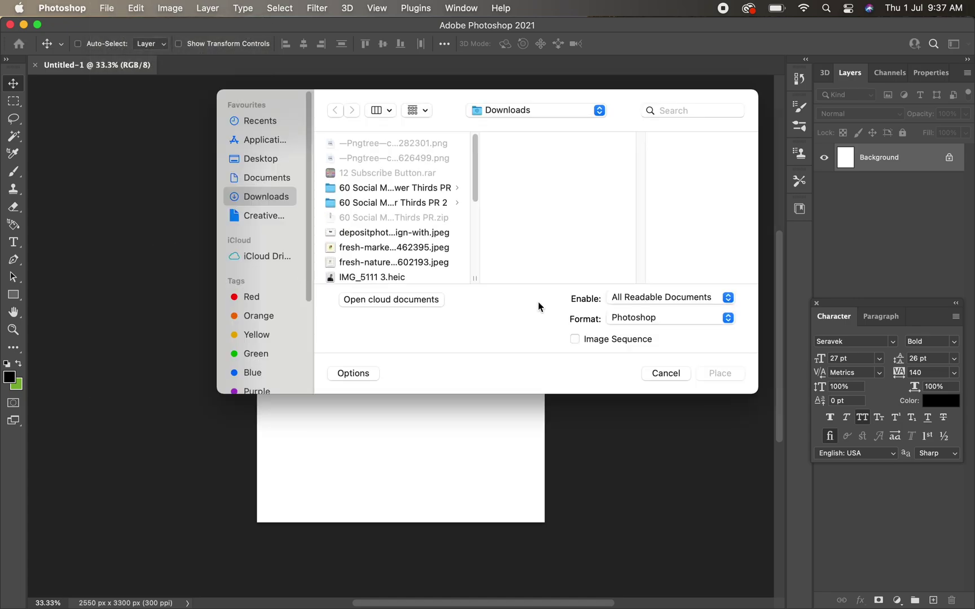
{"action": "double_click", "coordinate": [389, 158]}
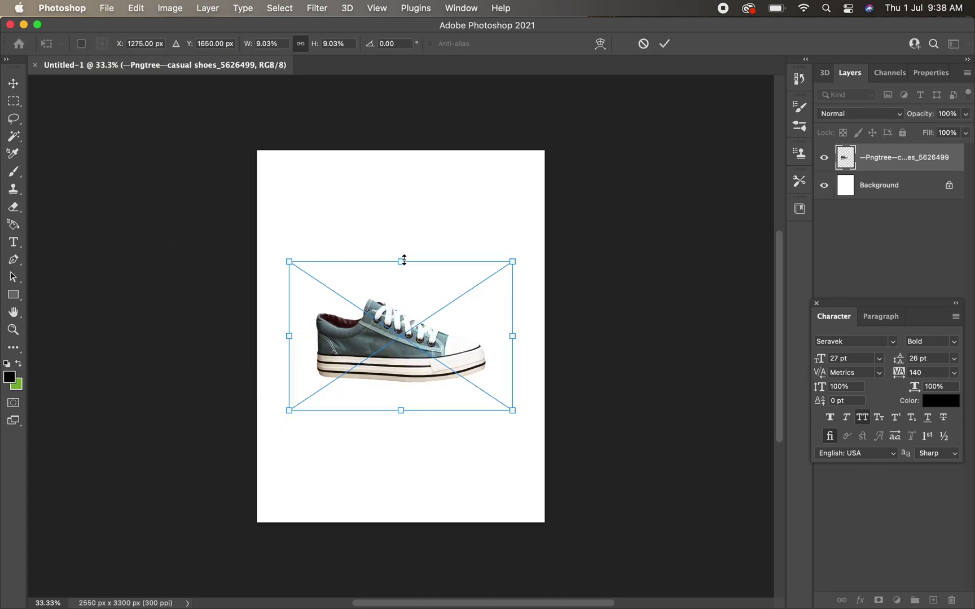
{"action": "mouse_move", "coordinate": [403, 259]}
{"action": "left_mouse_down"}
{"action": "mouse_move", "coordinate": [405, 234]}
{"action": "mouse_move", "coordinate": [401, 247]}
{"action": "left_mouse_up"}
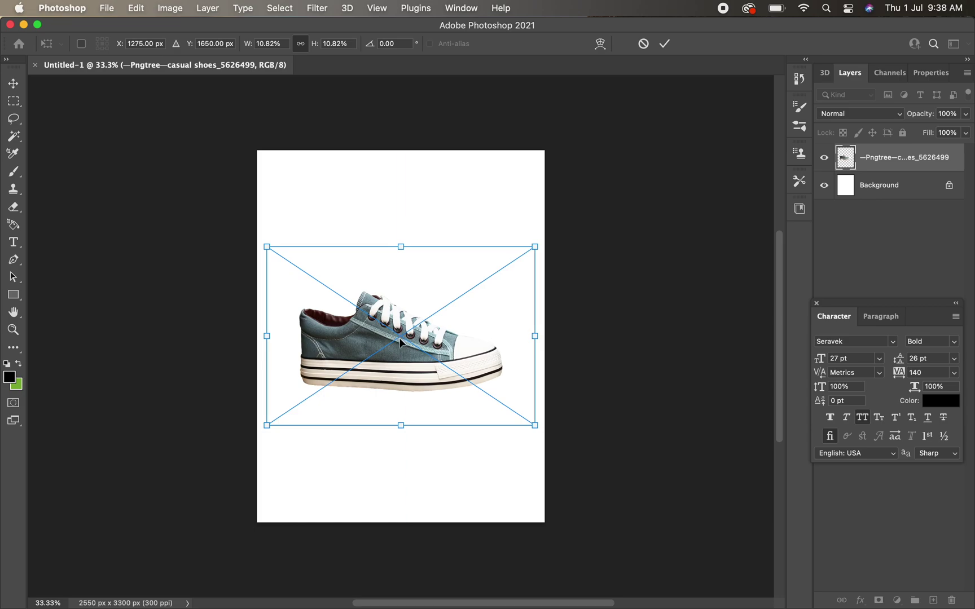
{"action": "key", "text": "Return"}
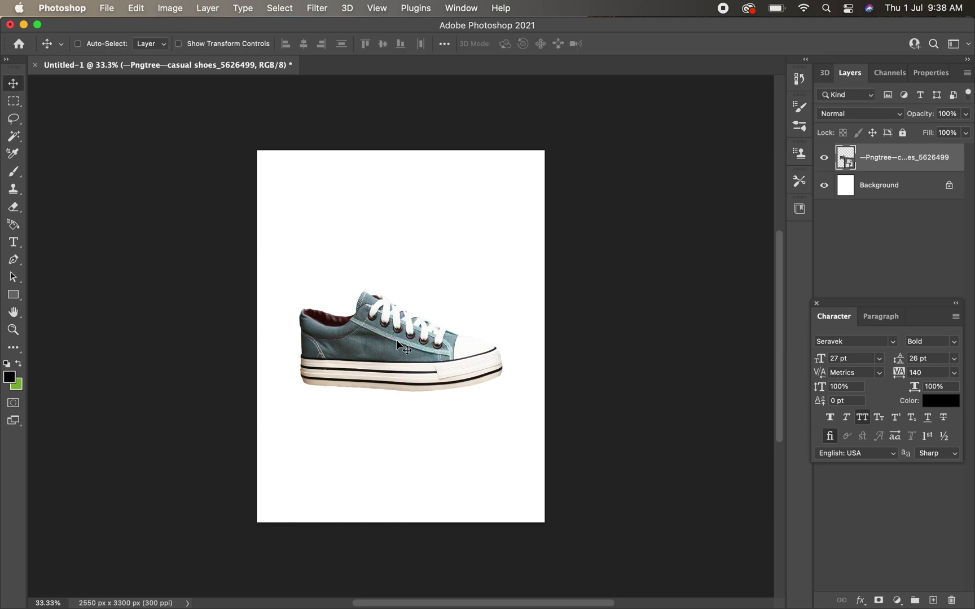
Step: Zoom in and move the shoe lower on the page, keeping its layer selected
{"action": "key", "text": "z"}
{"action": "left_click", "coordinate": [396, 339]}
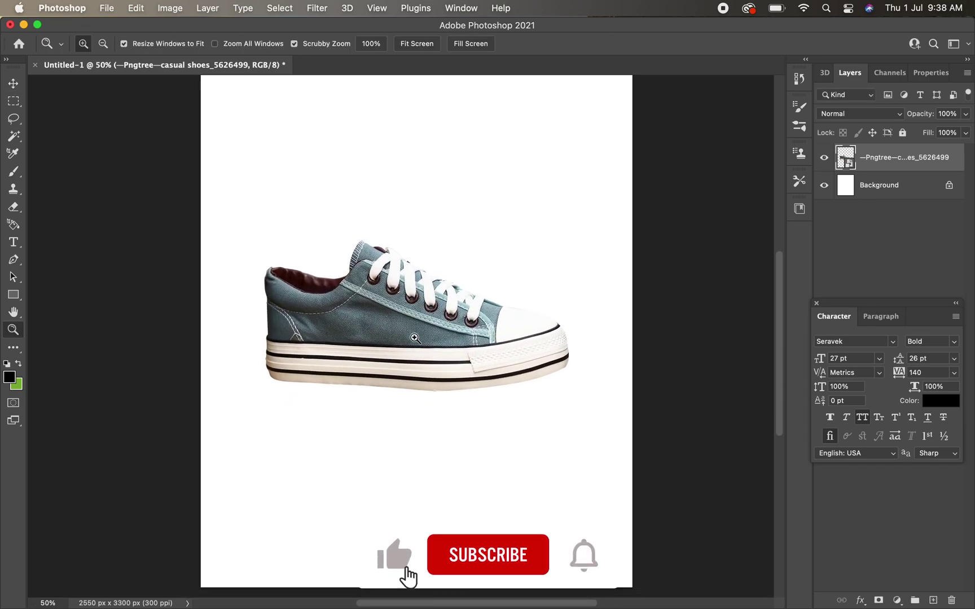
{"action": "key", "text": "v"}
{"action": "left_click_drag", "start_coordinate": [415, 338], "coordinate": [418, 395]}
{"action": "right_click", "coordinate": [387, 364]}
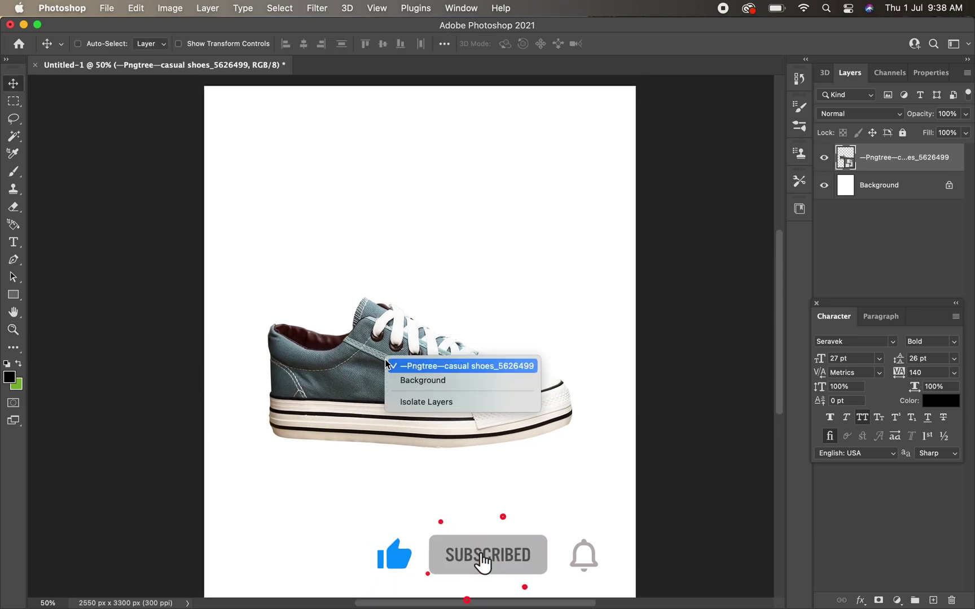
{"action": "left_click", "coordinate": [387, 364]}
Step: Add a solid colour fill 147070 above the Background and move the shoe back up
{"action": "scroll", "coordinate": [434, 282], "scroll_direction": "up", "scroll_amount": 1}
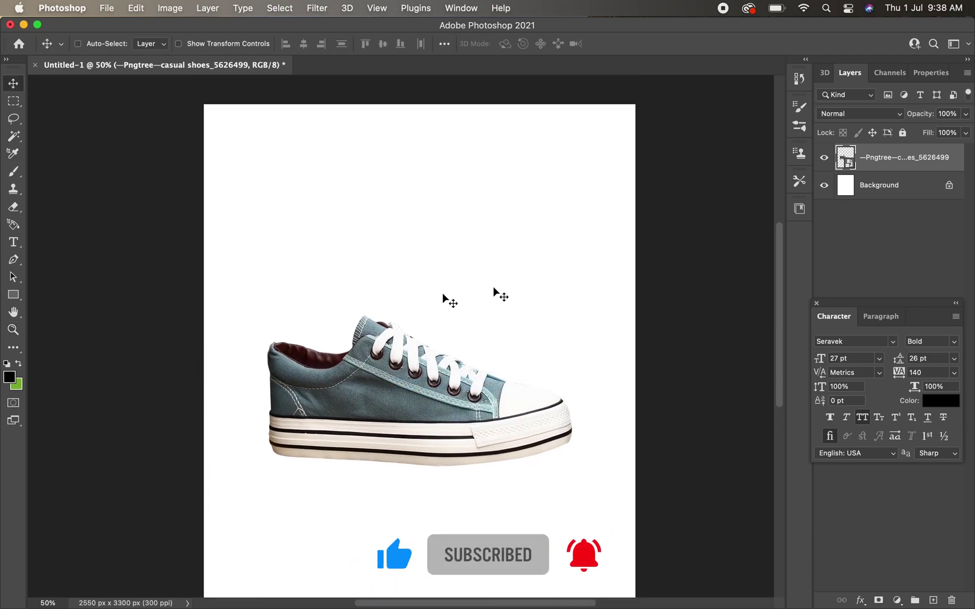
{"action": "left_click", "coordinate": [897, 185]}
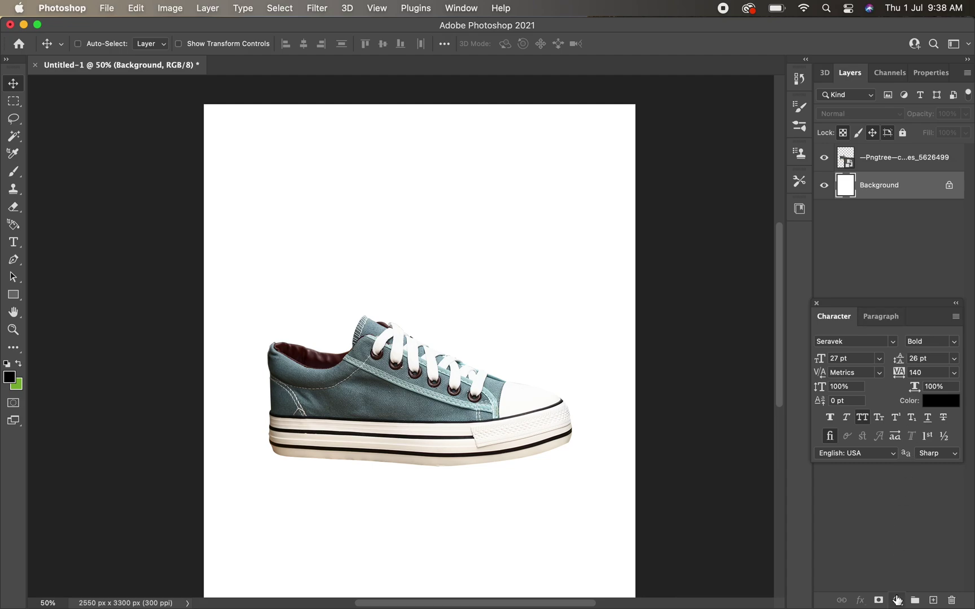
{"action": "left_click", "coordinate": [897, 600]}
{"action": "left_click", "coordinate": [906, 294]}
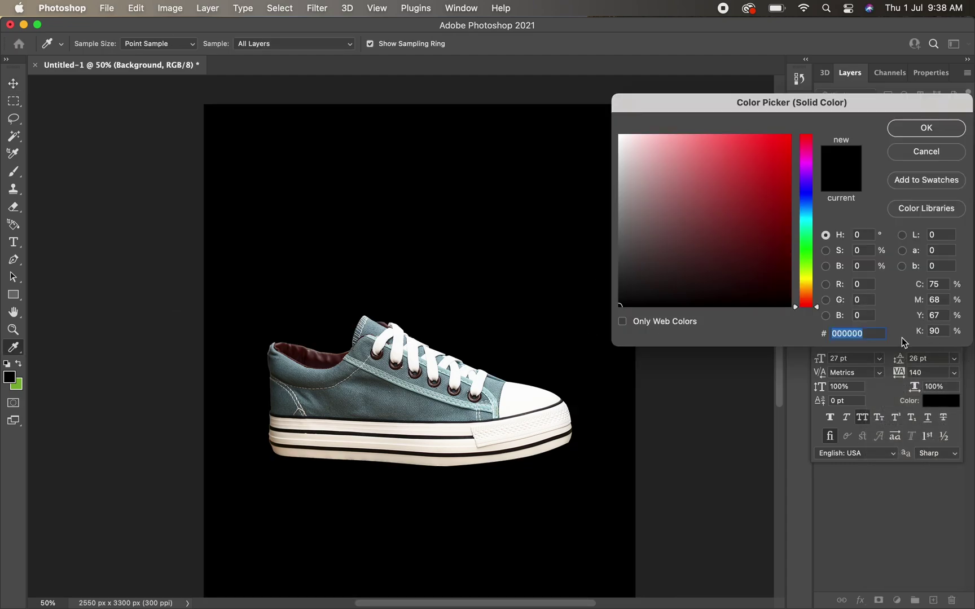
{"action": "type", "text": "1470"}
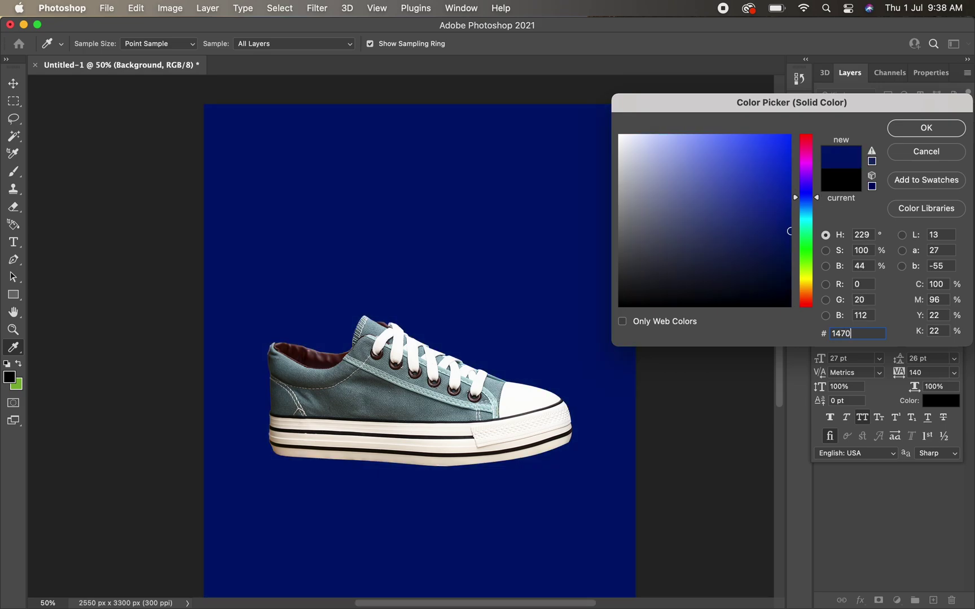
{"action": "type", "text": "70"}
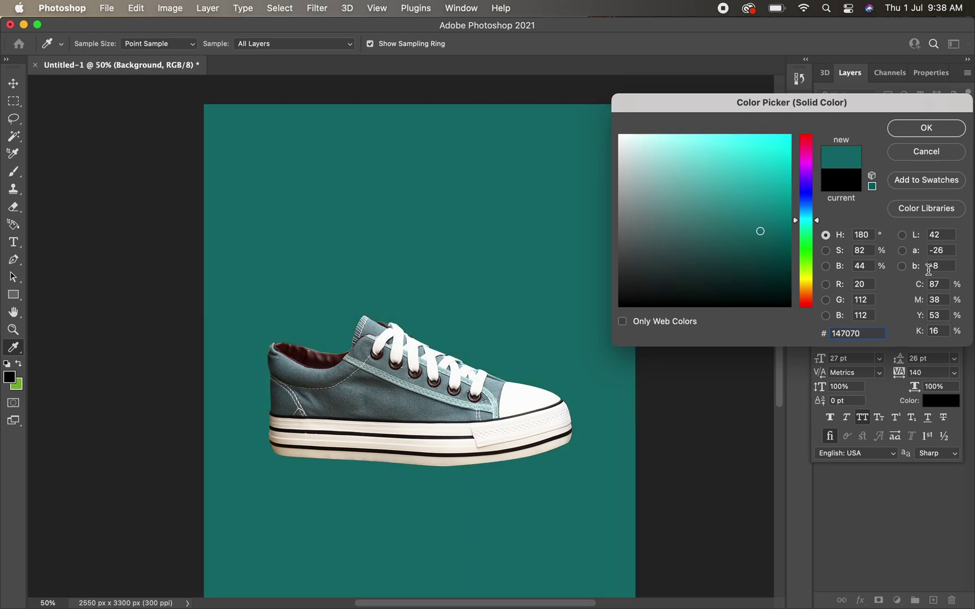
{"action": "left_click", "coordinate": [926, 128]}
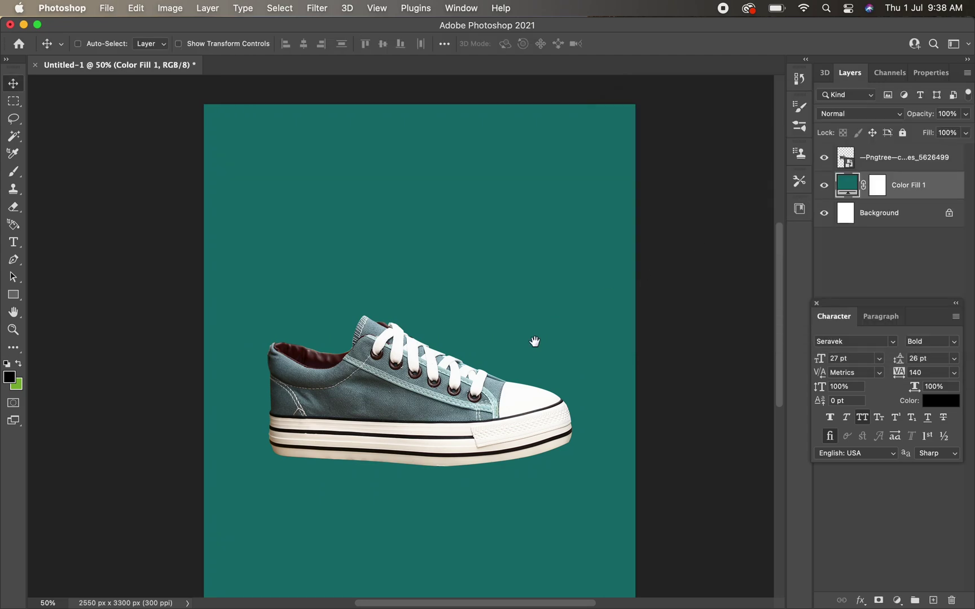
{"action": "left_click_drag", "start_coordinate": [533, 341], "coordinate": [538, 250]}
Step: Apply Brightness/Contrast to the shoe layer with brightness 17 and contrast 30
{"action": "right_click", "coordinate": [399, 300]}
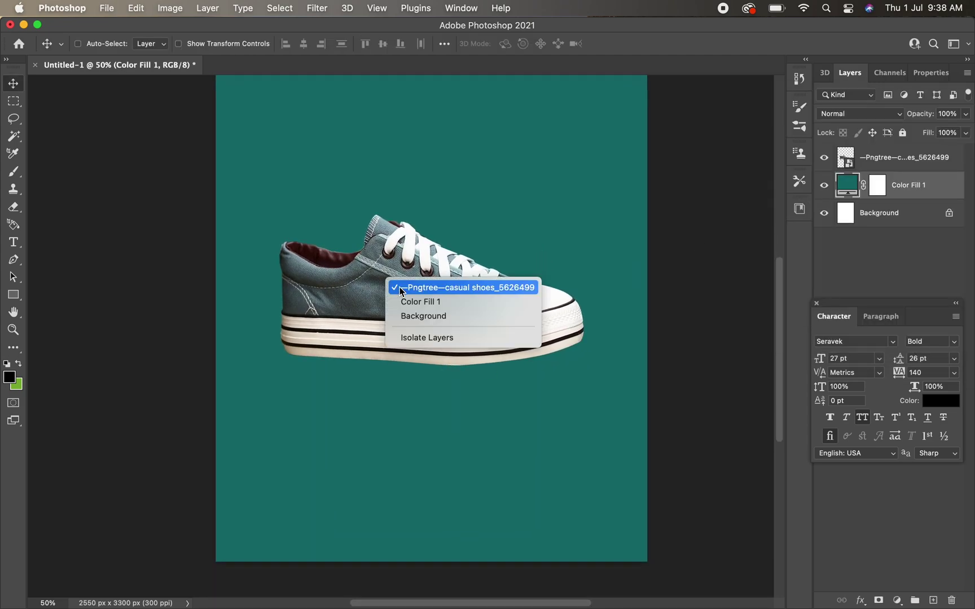
{"action": "left_click", "coordinate": [389, 288]}
{"action": "scroll", "coordinate": [395, 293], "scroll_direction": "up", "scroll_amount": 2}
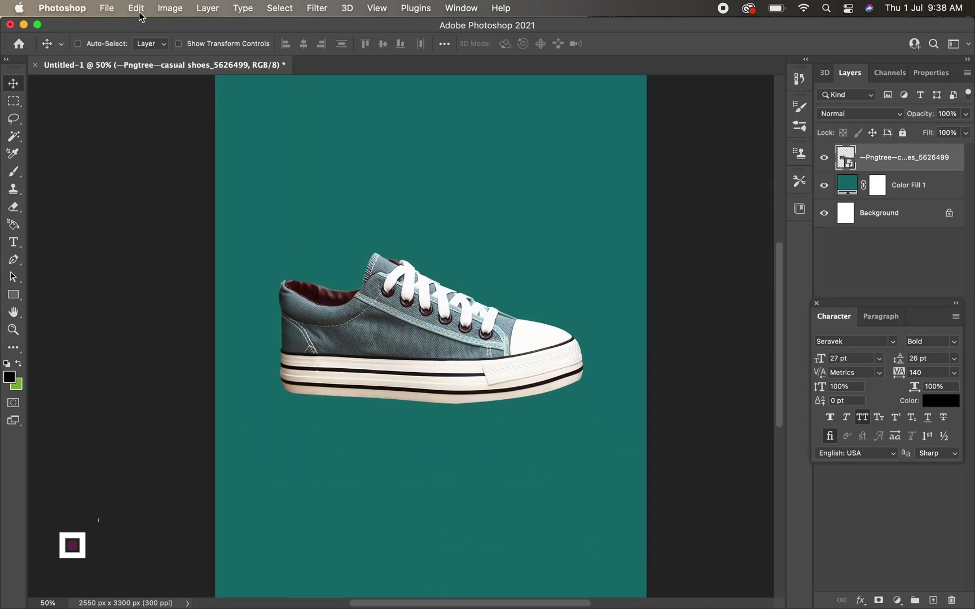
{"action": "left_click", "coordinate": [170, 12]}
{"action": "mouse_move", "coordinate": [189, 46]}
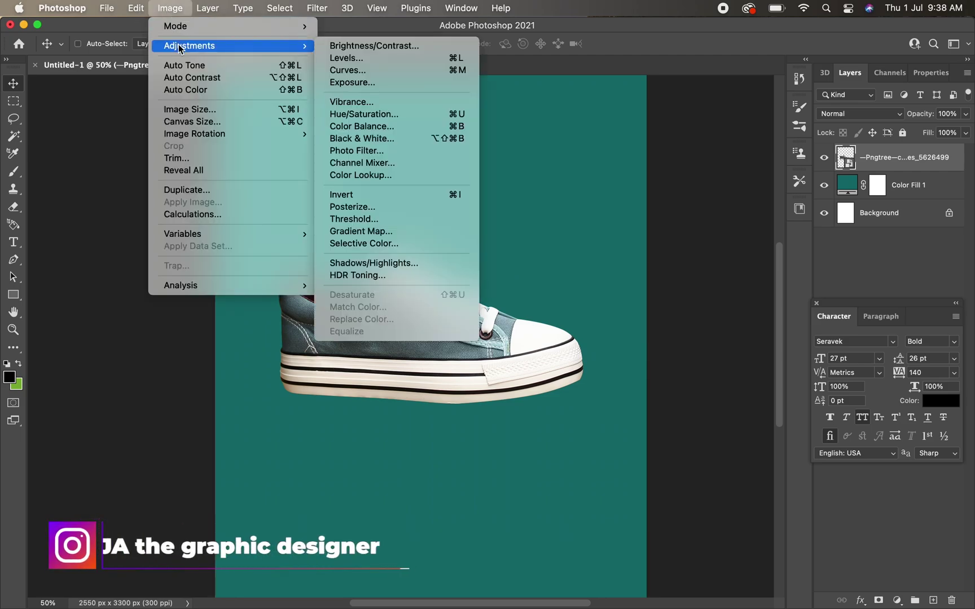
{"action": "key", "text": "Return"}
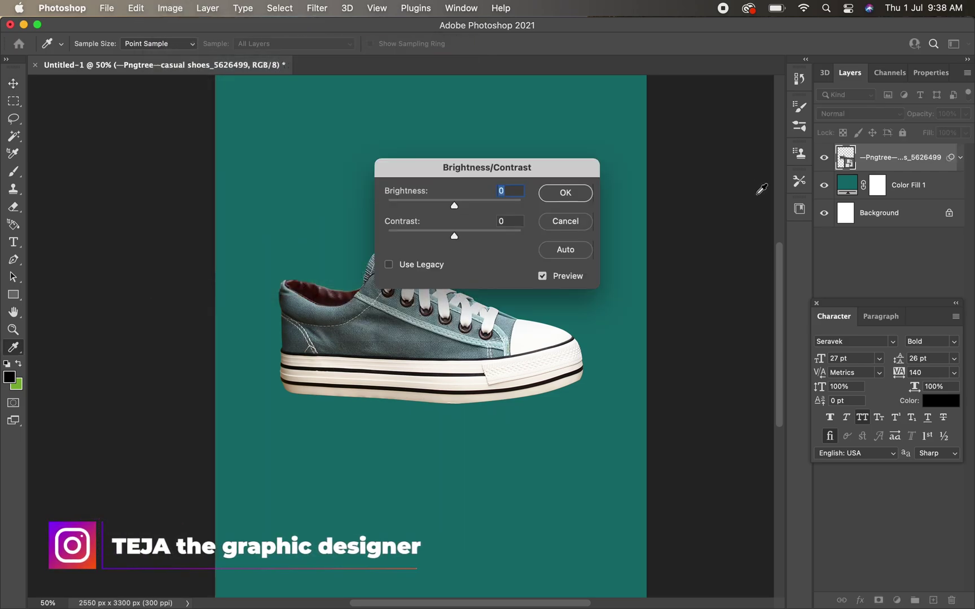
{"action": "left_click_drag", "start_coordinate": [451, 165], "coordinate": [668, 163]}
{"action": "left_click_drag", "start_coordinate": [675, 207], "coordinate": [694, 238]}
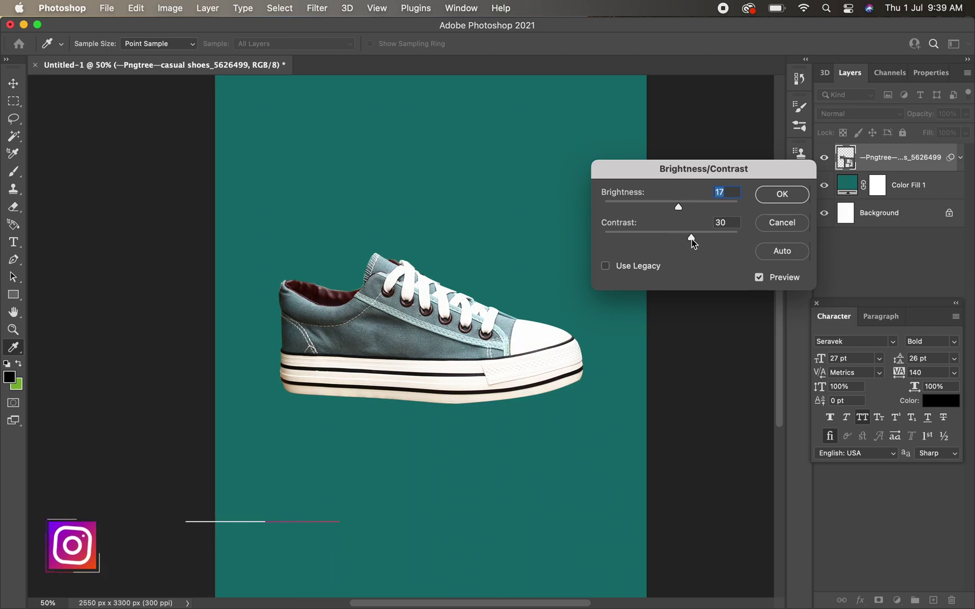
{"action": "key", "text": "Return"}
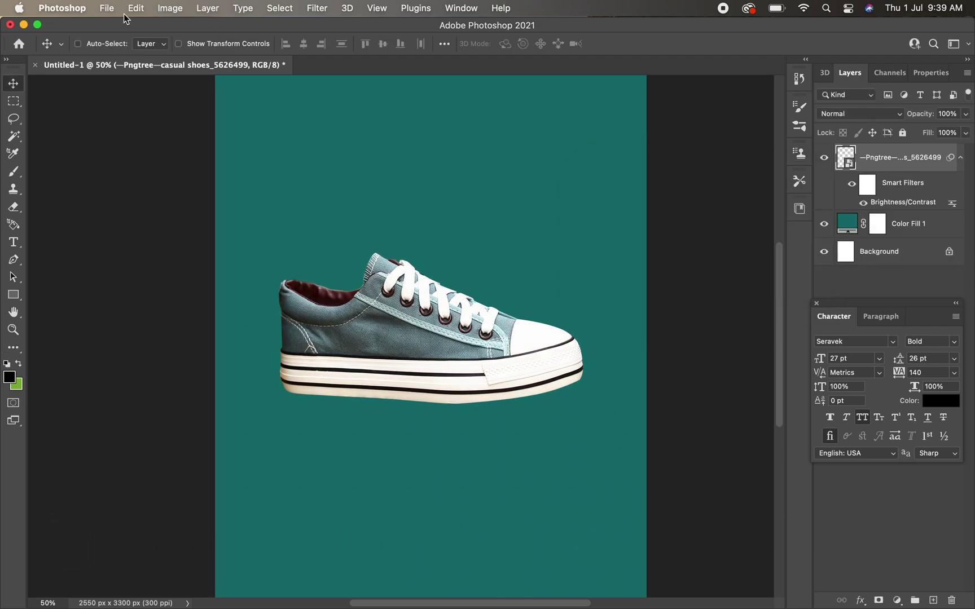
Step: Apply a Vibrance adjustment to the shoe with Vibrance +18 and Saturation +27
{"action": "left_click", "coordinate": [181, 11]}
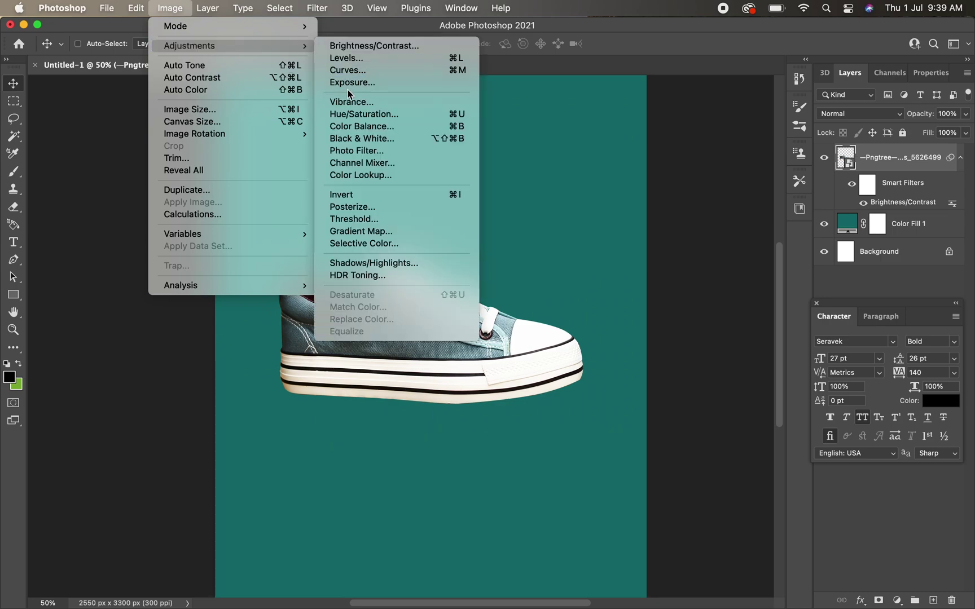
{"action": "left_click", "coordinate": [349, 101]}
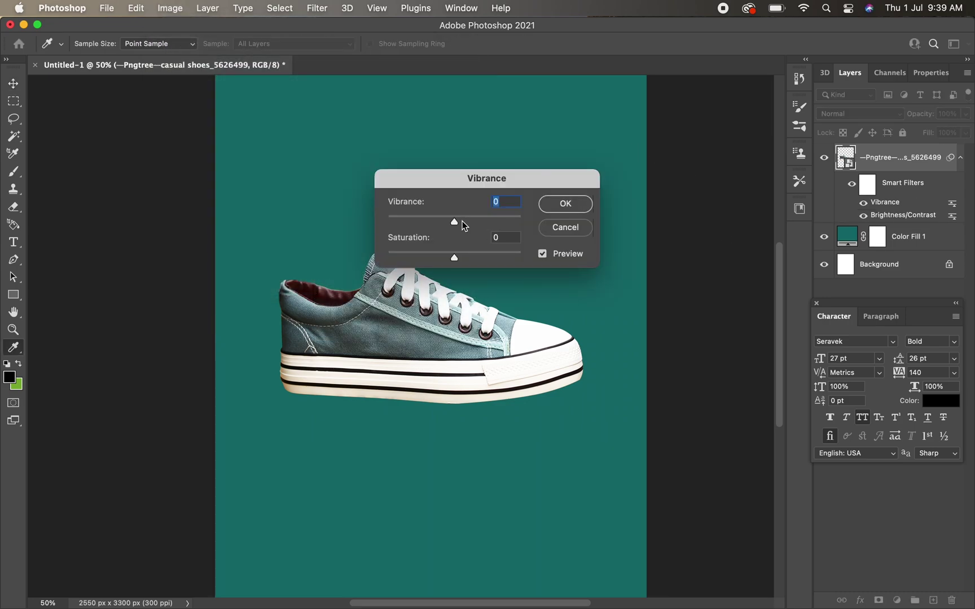
{"action": "left_click_drag", "start_coordinate": [462, 222], "coordinate": [470, 221]}
{"action": "left_click_drag", "start_coordinate": [477, 263], "coordinate": [488, 263]}
{"action": "left_click", "coordinate": [480, 260]}
{"action": "left_click_drag", "start_coordinate": [472, 222], "coordinate": [468, 223]}
{"action": "left_click_drag", "start_coordinate": [469, 224], "coordinate": [468, 224]}
{"action": "left_click", "coordinate": [472, 259]}
{"action": "left_click", "coordinate": [565, 204]}
Step: Zoom out to the whole poster and nudge the shoe into position
{"action": "key", "text": "z"}
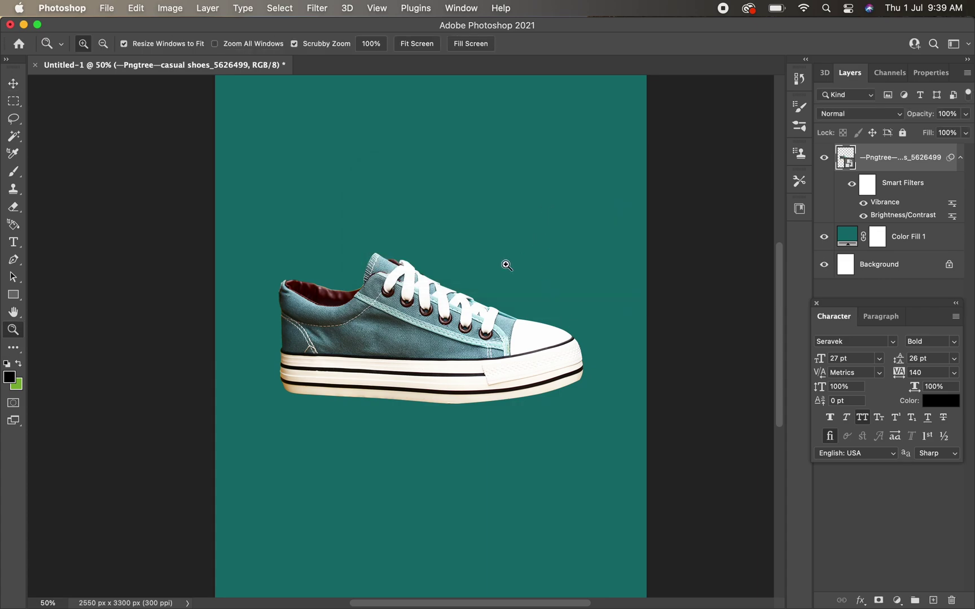
{"action": "left_click", "coordinate": [506, 265], "text": "alt"}
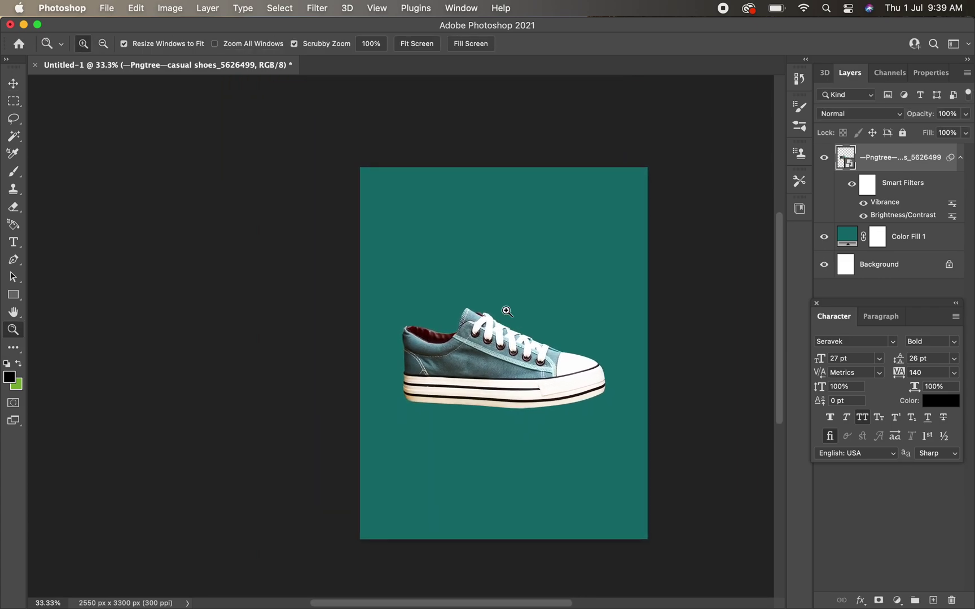
{"action": "key", "text": "v"}
{"action": "mouse_move", "coordinate": [475, 371]}
{"action": "left_mouse_down"}
{"action": "mouse_move", "coordinate": [473, 357]}
{"action": "mouse_move", "coordinate": [484, 355]}
{"action": "left_mouse_up"}
Step: Duplicate the shoe, flip the copy horizontally, tilt it, and move it below the original layer
{"action": "right_click", "coordinate": [501, 350]}
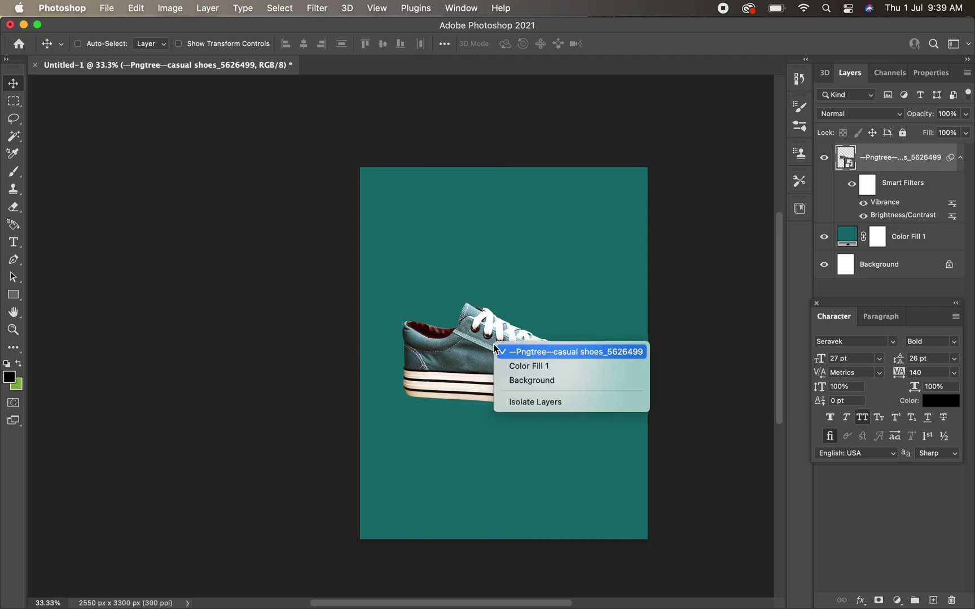
{"action": "left_click", "coordinate": [511, 353]}
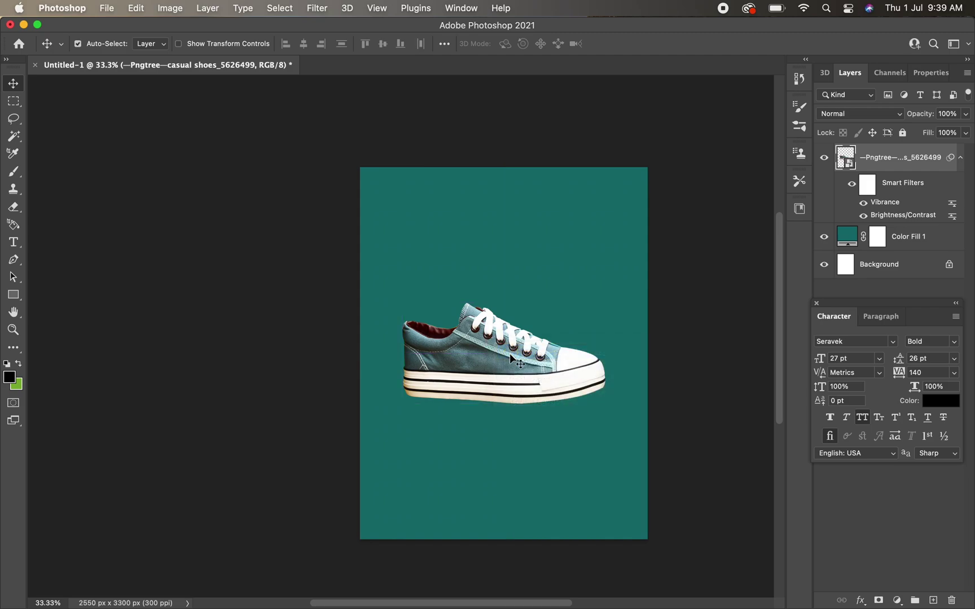
{"action": "key", "text": "super+j"}
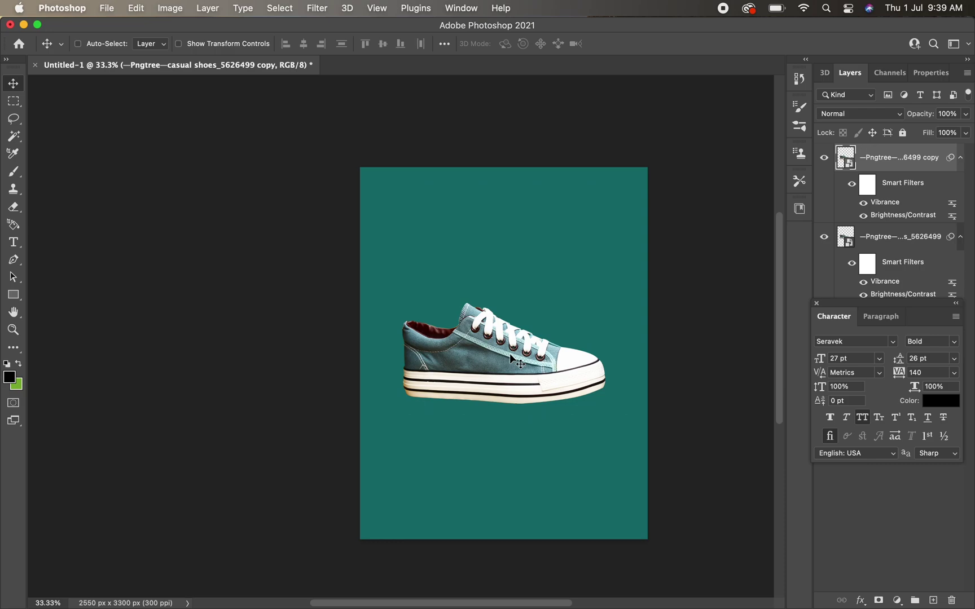
{"action": "key", "text": "super+t"}
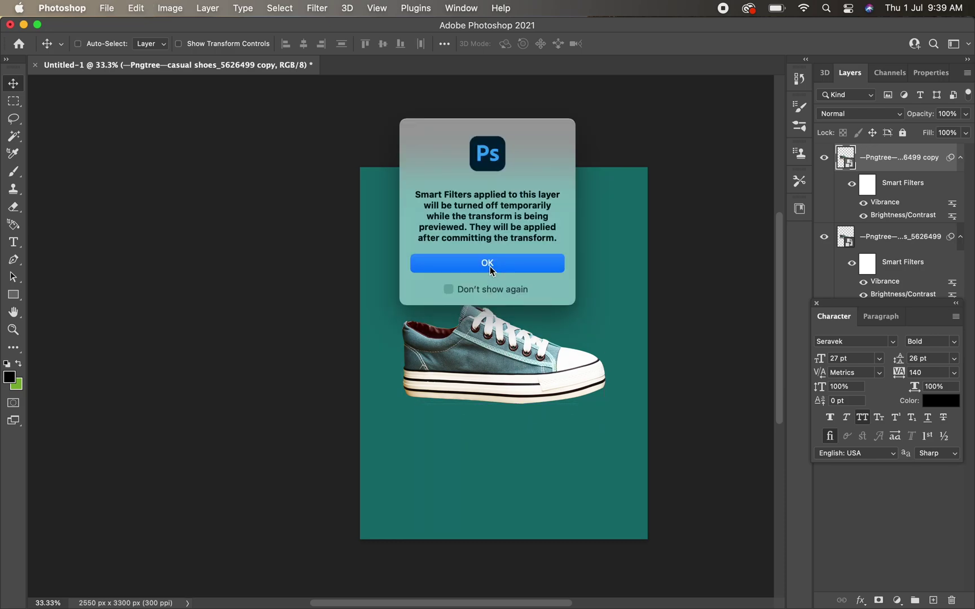
{"action": "left_click", "coordinate": [488, 264]}
{"action": "right_click", "coordinate": [492, 362]}
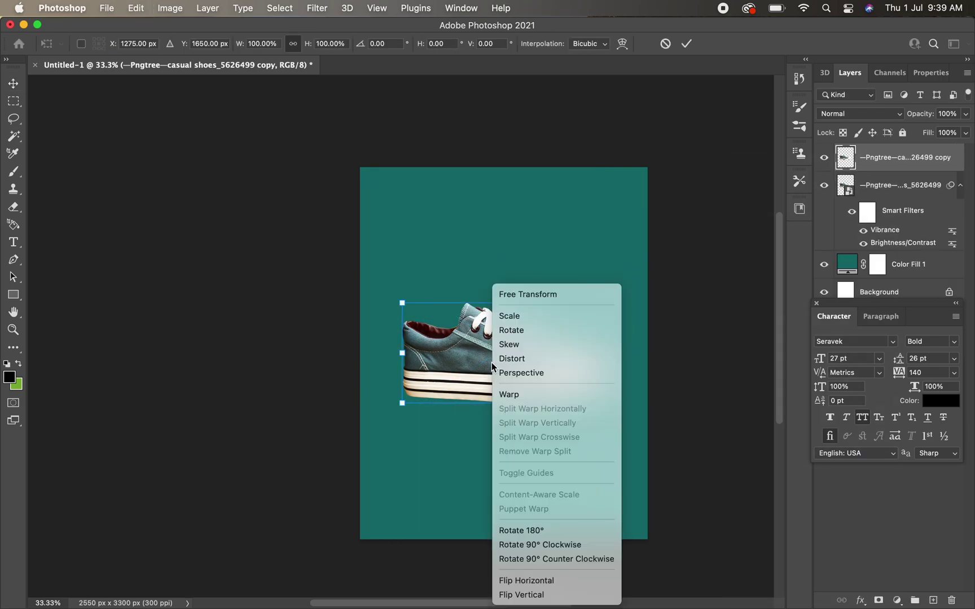
{"action": "left_click", "coordinate": [542, 580]}
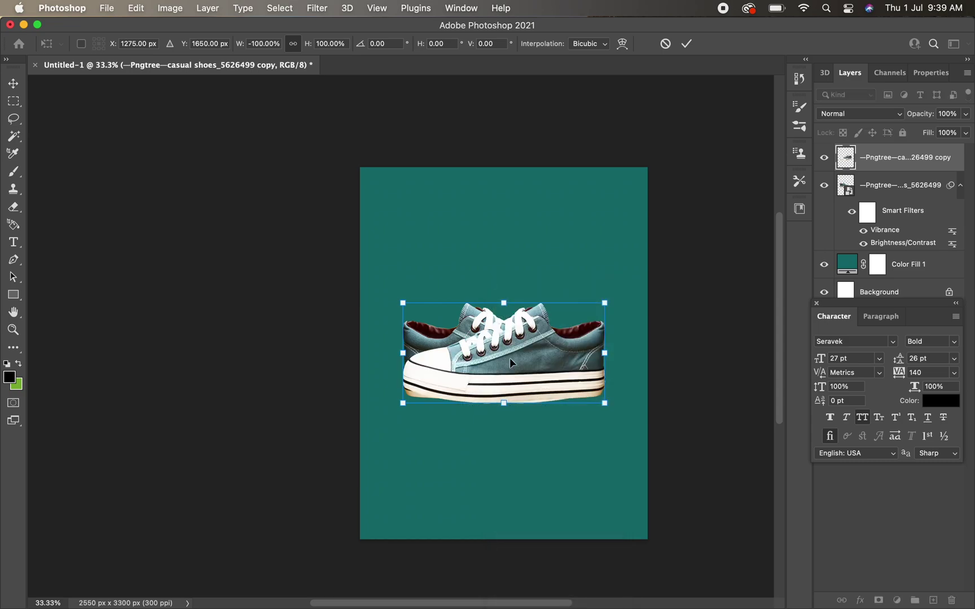
{"action": "left_click_drag", "start_coordinate": [622, 286], "coordinate": [584, 233]}
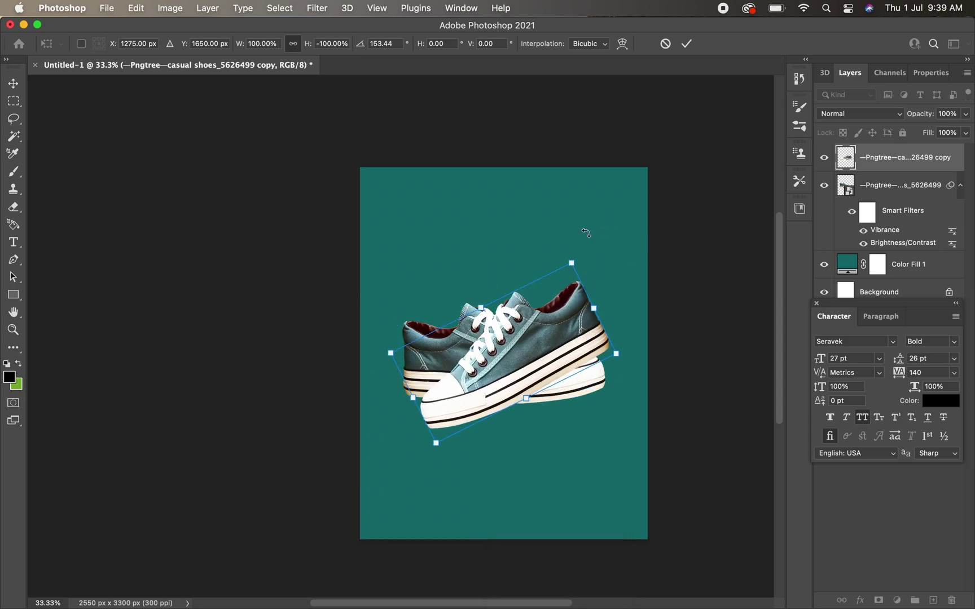
{"action": "left_click_drag", "start_coordinate": [508, 349], "coordinate": [508, 300]}
{"action": "left_click_drag", "start_coordinate": [890, 165], "coordinate": [889, 244]}
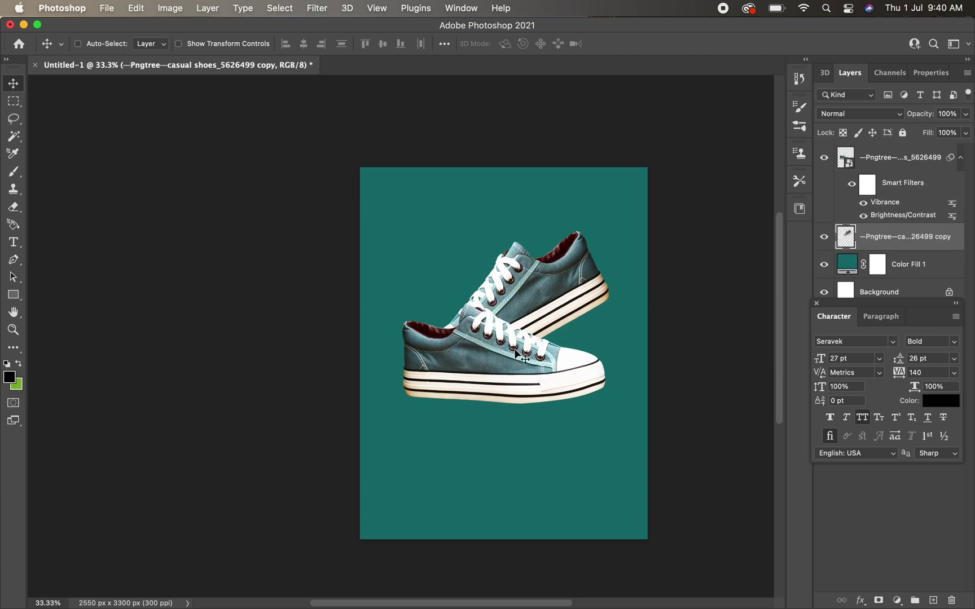
Step: Scale the back shoe down slightly, tilt it and position it behind the front shoe
{"action": "key", "text": "super+t"}
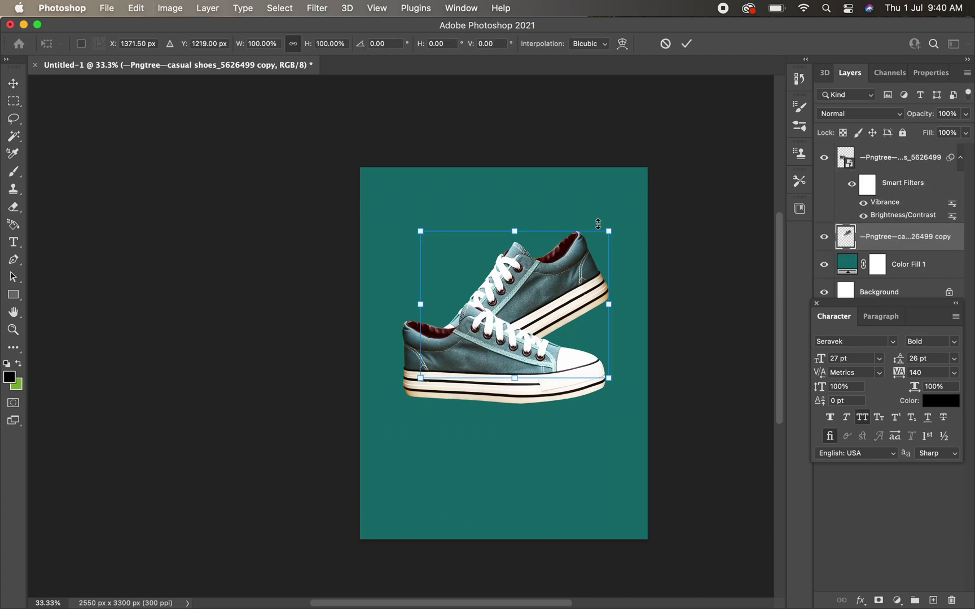
{"action": "left_click_drag", "start_coordinate": [607, 232], "coordinate": [596, 241]}
{"action": "left_click_drag", "start_coordinate": [543, 289], "coordinate": [516, 291]}
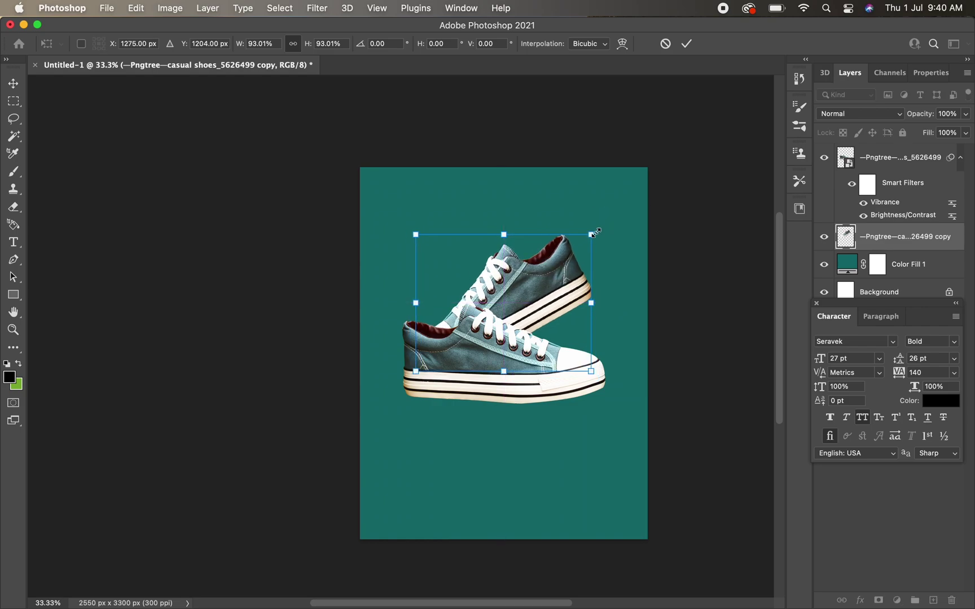
{"action": "mouse_move", "coordinate": [592, 234]}
{"action": "left_mouse_down"}
{"action": "mouse_move", "coordinate": [581, 240]}
{"action": "mouse_move", "coordinate": [598, 221]}
{"action": "left_mouse_up"}
{"action": "left_click_drag", "start_coordinate": [541, 333], "coordinate": [520, 334]}
{"action": "key", "text": "Return"}
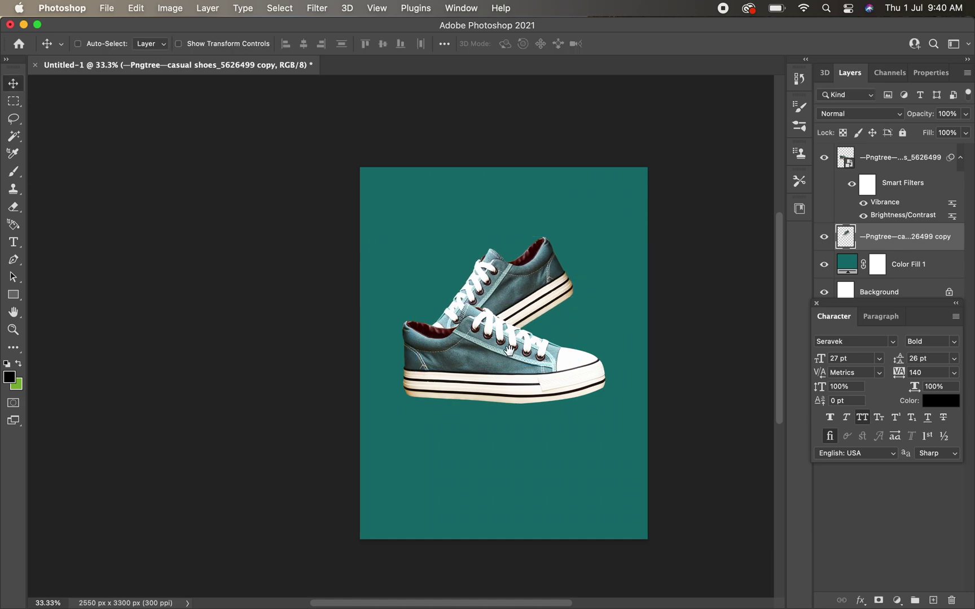
{"action": "scroll", "coordinate": [501, 356], "scroll_direction": "down", "scroll_amount": 3}
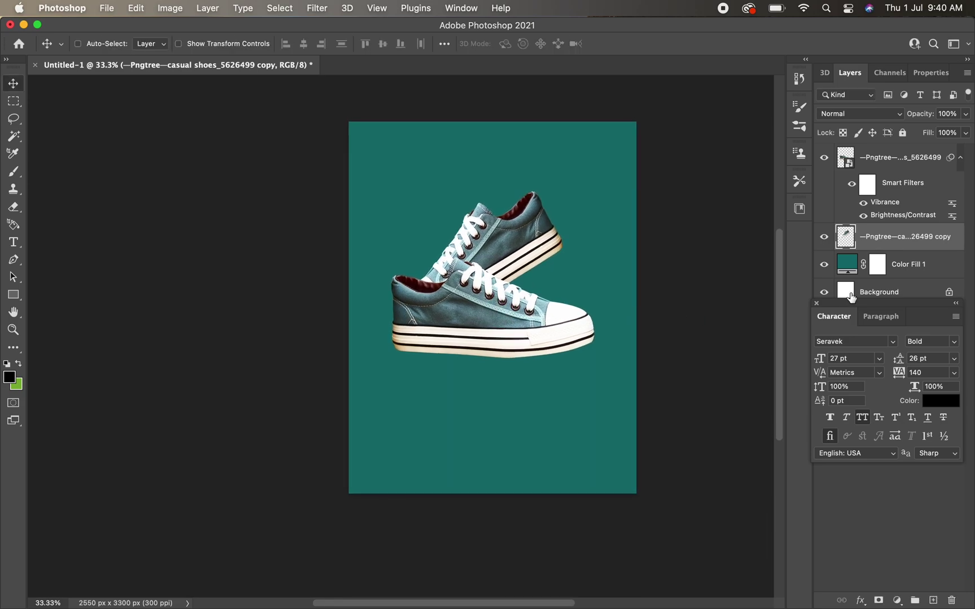
Step: Close the floating Character panel, select Color Fill 1 and show the fill/adjustment layer list
{"action": "left_click_drag", "start_coordinate": [903, 303], "coordinate": [863, 420]}
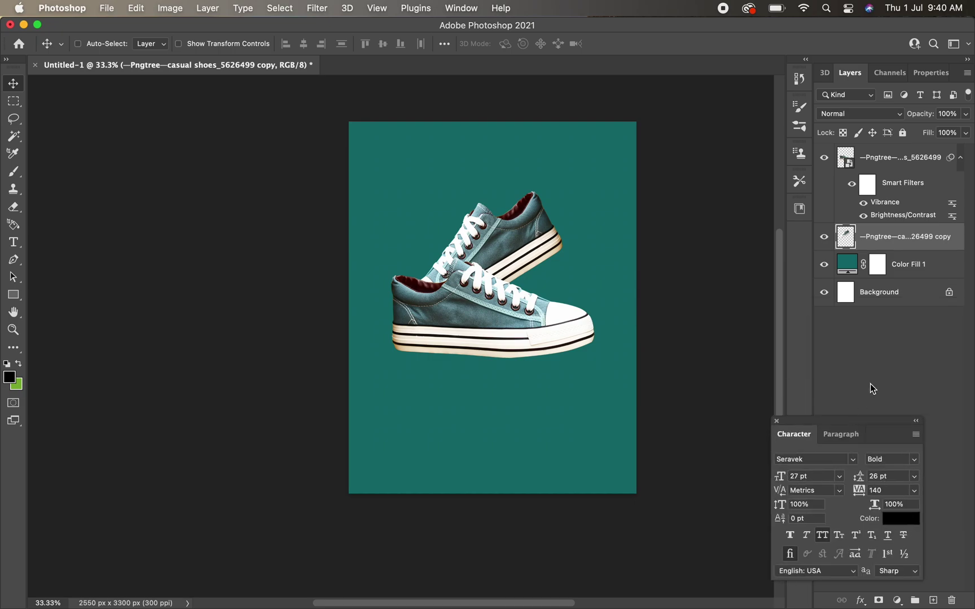
{"action": "left_click", "coordinate": [870, 387]}
{"action": "left_click", "coordinate": [906, 274]}
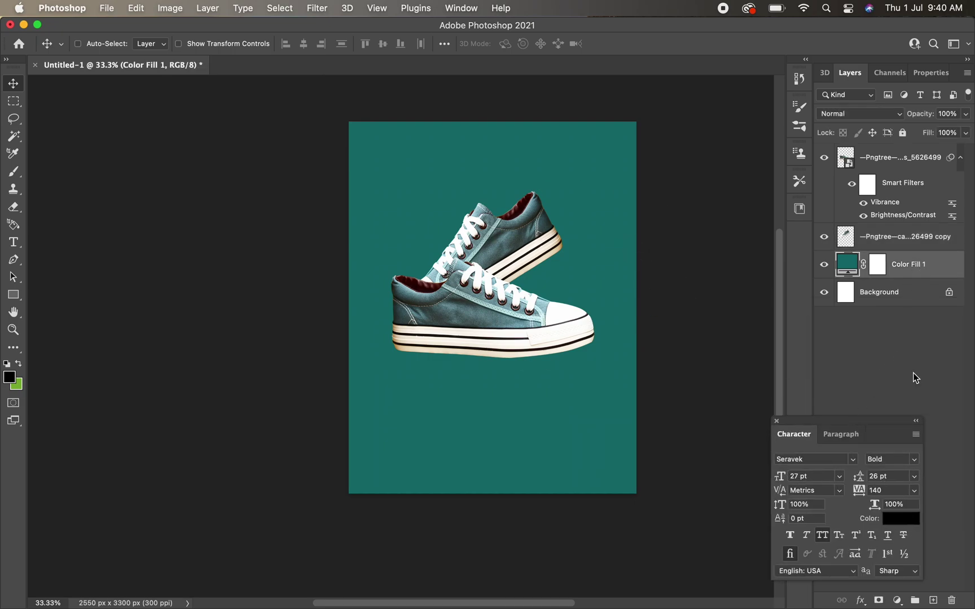
{"action": "left_click_drag", "start_coordinate": [841, 423], "coordinate": [801, 320]}
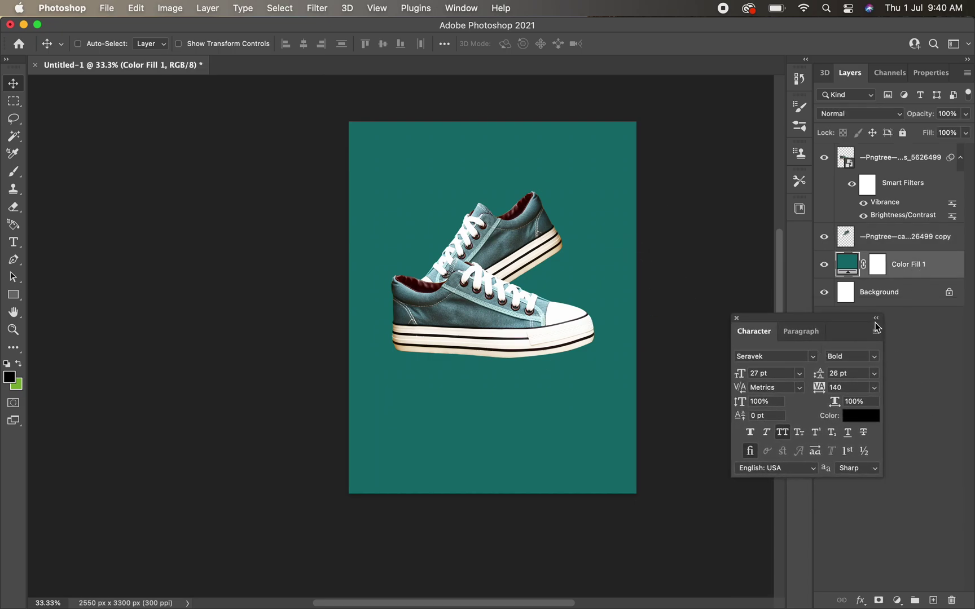
{"action": "left_click", "coordinate": [736, 318]}
{"action": "left_click", "coordinate": [886, 393]}
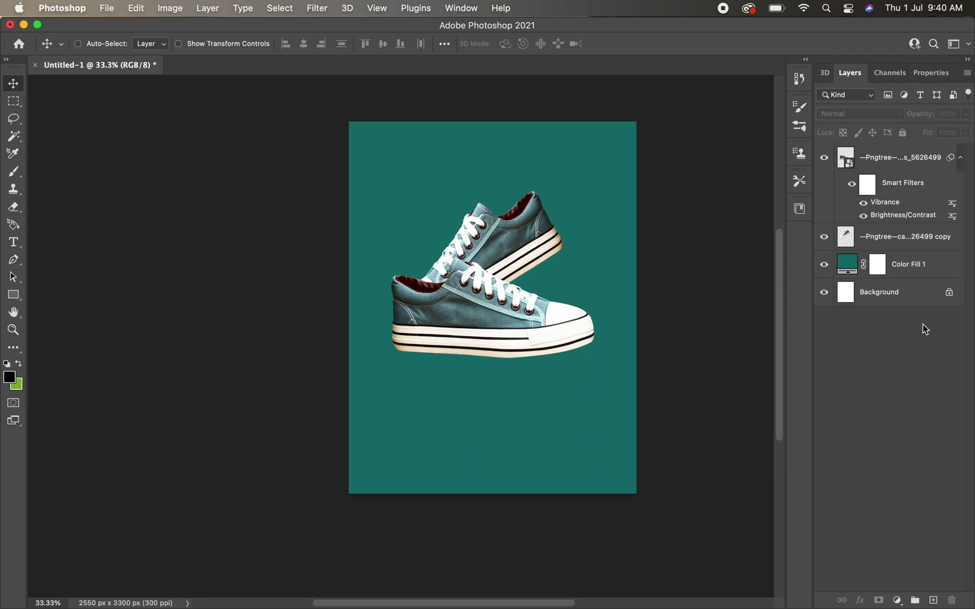
{"action": "left_click", "coordinate": [929, 265]}
{"action": "left_click", "coordinate": [897, 601]}
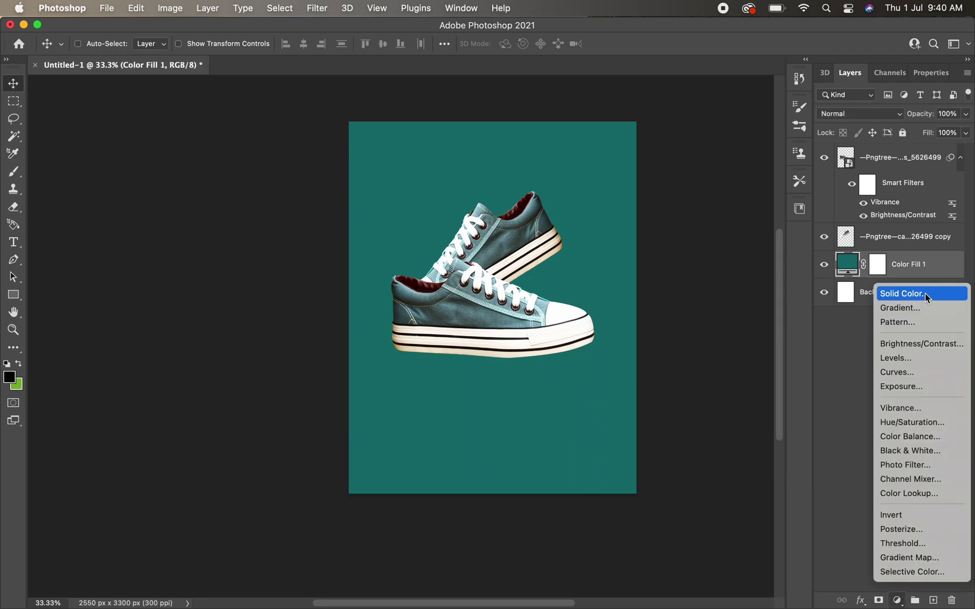
Step: Add a gradient fill from dark teal 0c4a4a to transparent at a 52.3° angle
{"action": "left_click", "coordinate": [918, 307]}
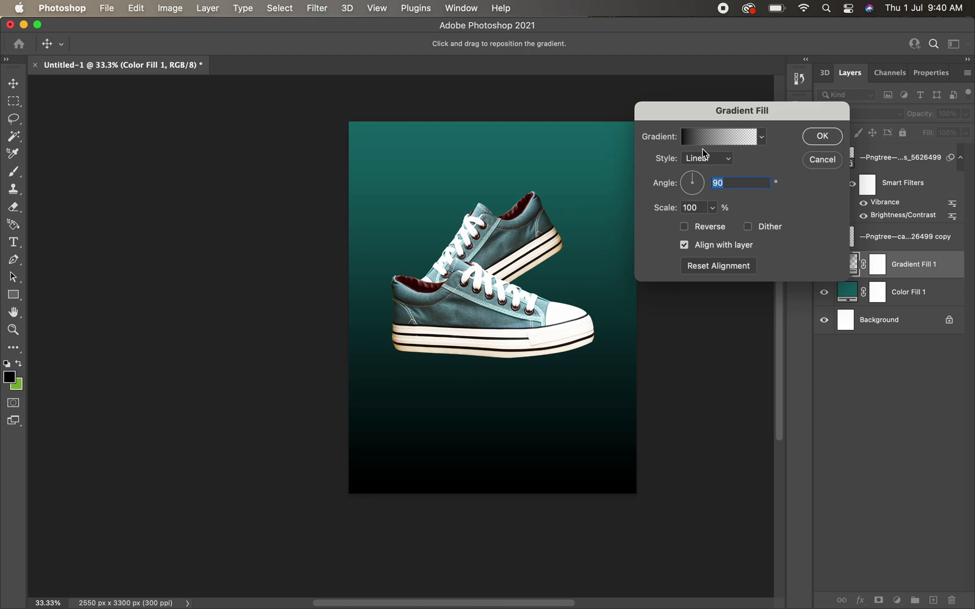
{"action": "left_click", "coordinate": [703, 146]}
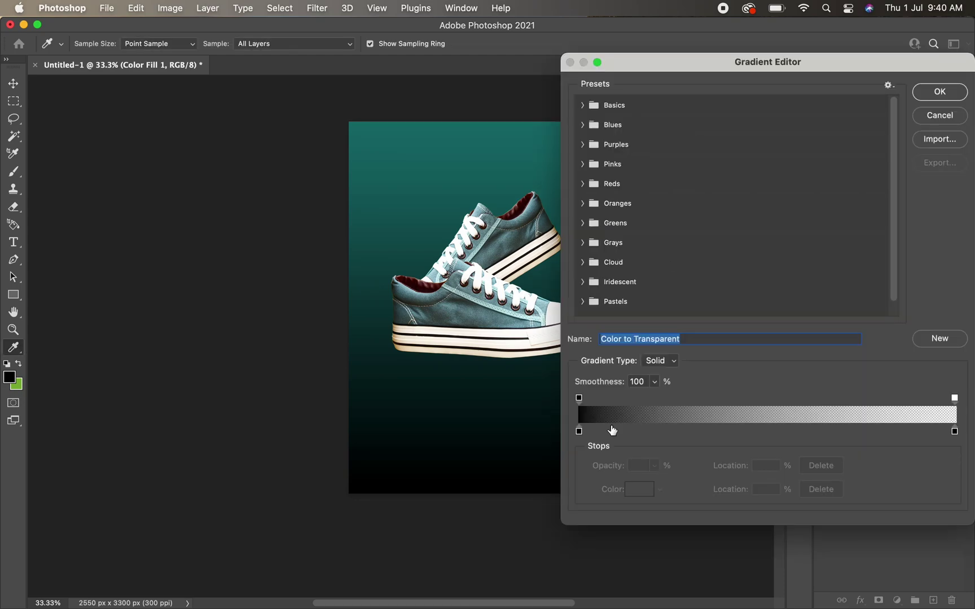
{"action": "left_click", "coordinate": [579, 431]}
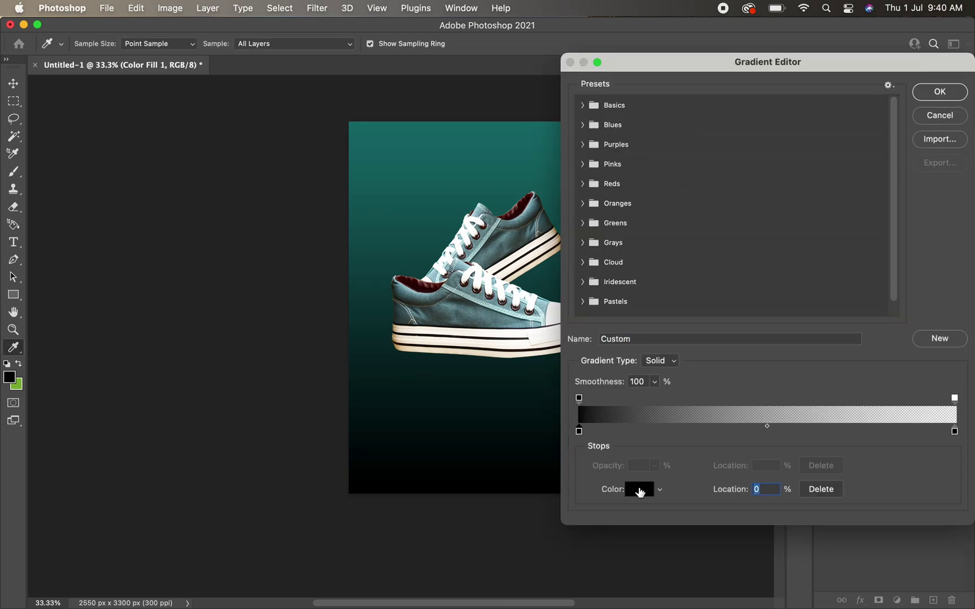
{"action": "left_click", "coordinate": [639, 491]}
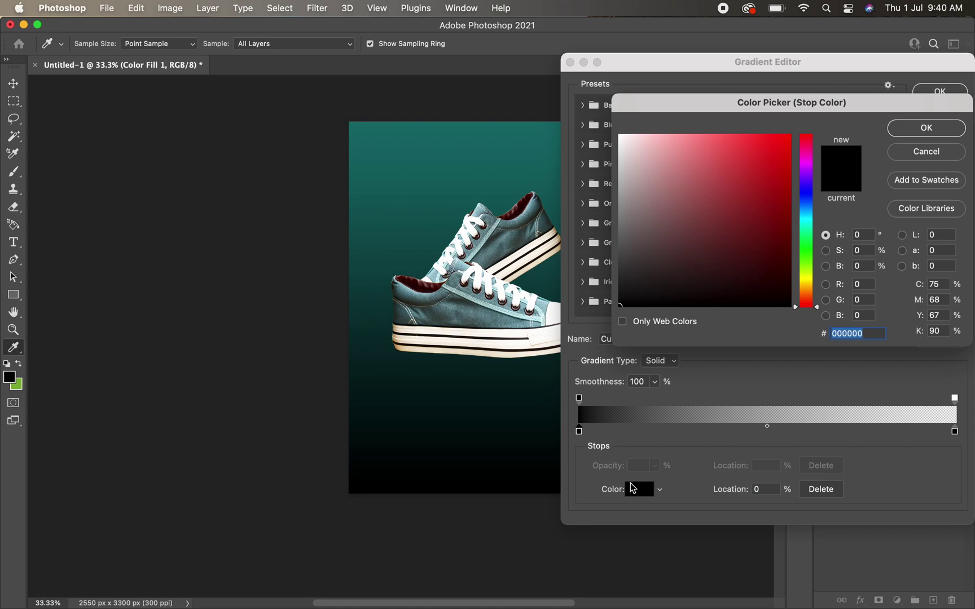
{"action": "type", "text": "0c"}
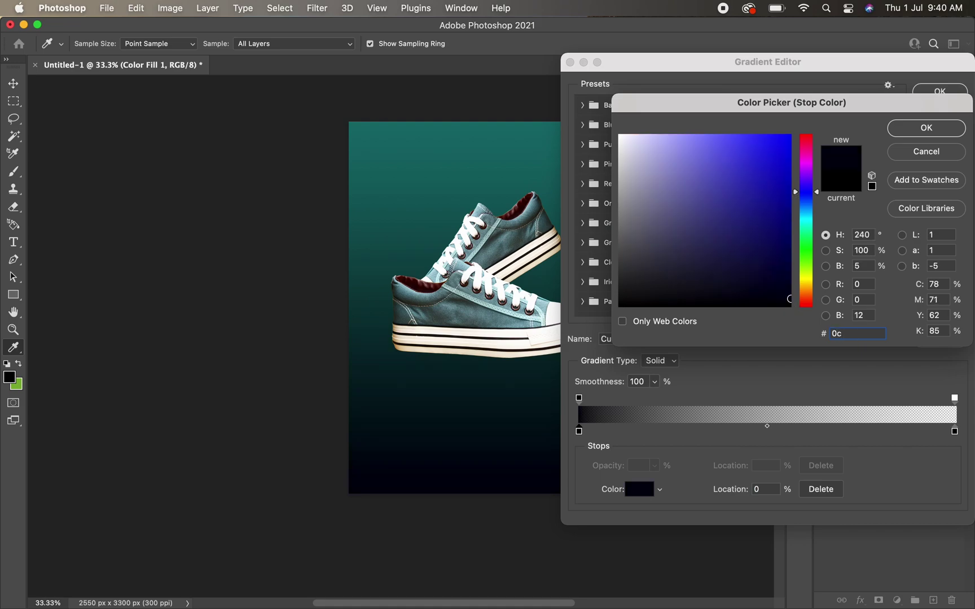
{"action": "type", "text": "4a4a"}
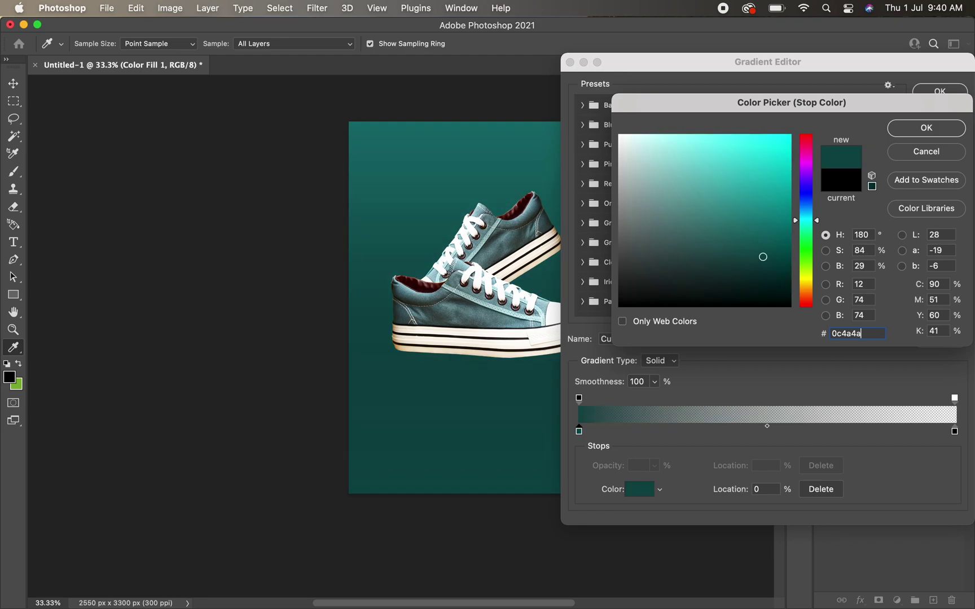
{"action": "left_click", "coordinate": [943, 129]}
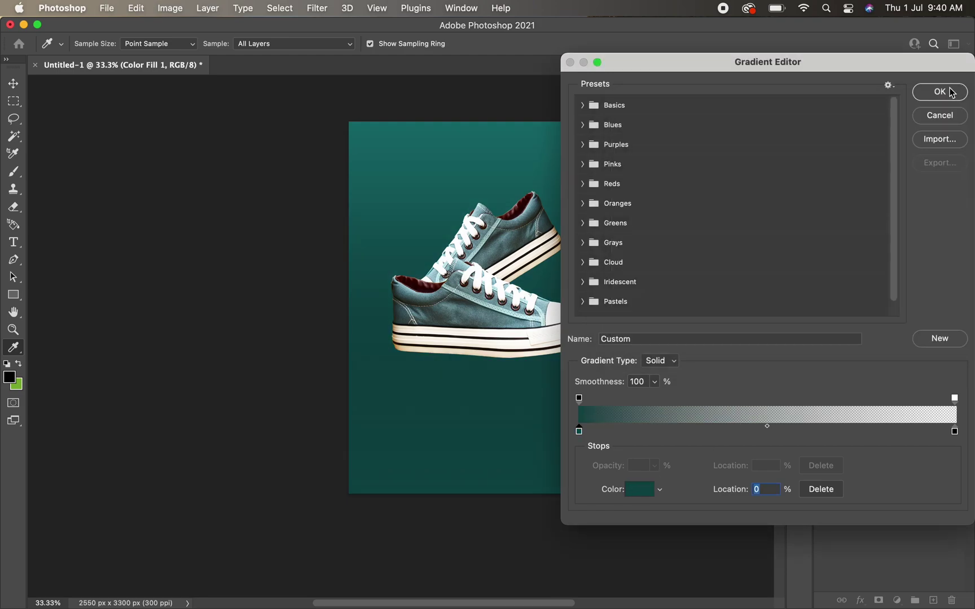
{"action": "left_click", "coordinate": [951, 90]}
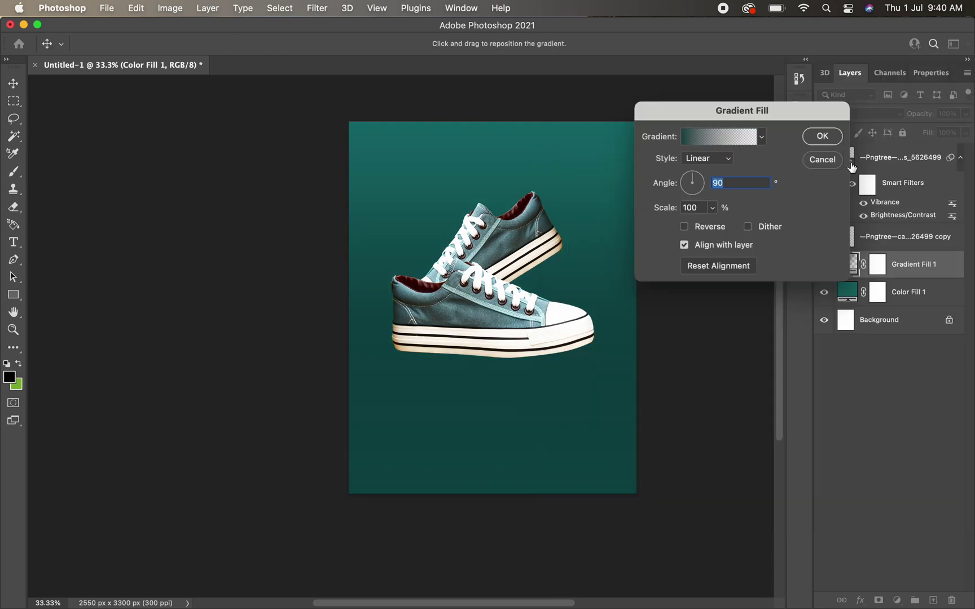
{"action": "left_click", "coordinate": [730, 182]}
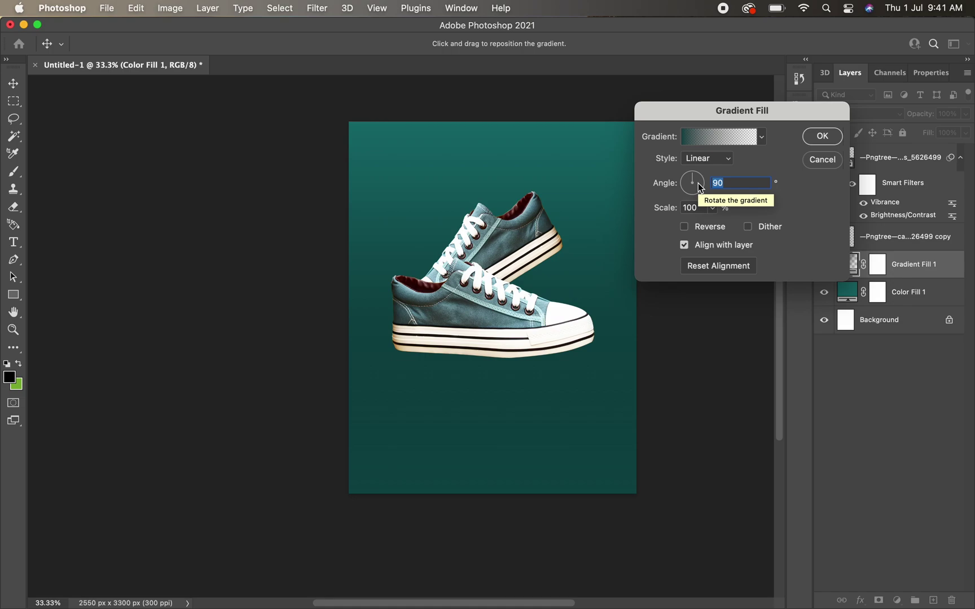
{"action": "type", "text": "5"}
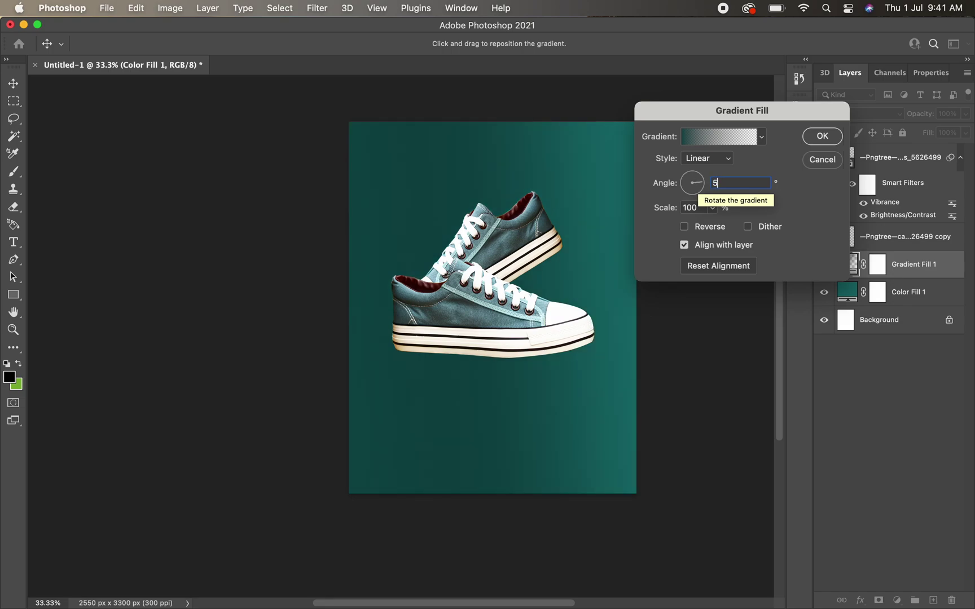
{"action": "type", "text": "2.3"}
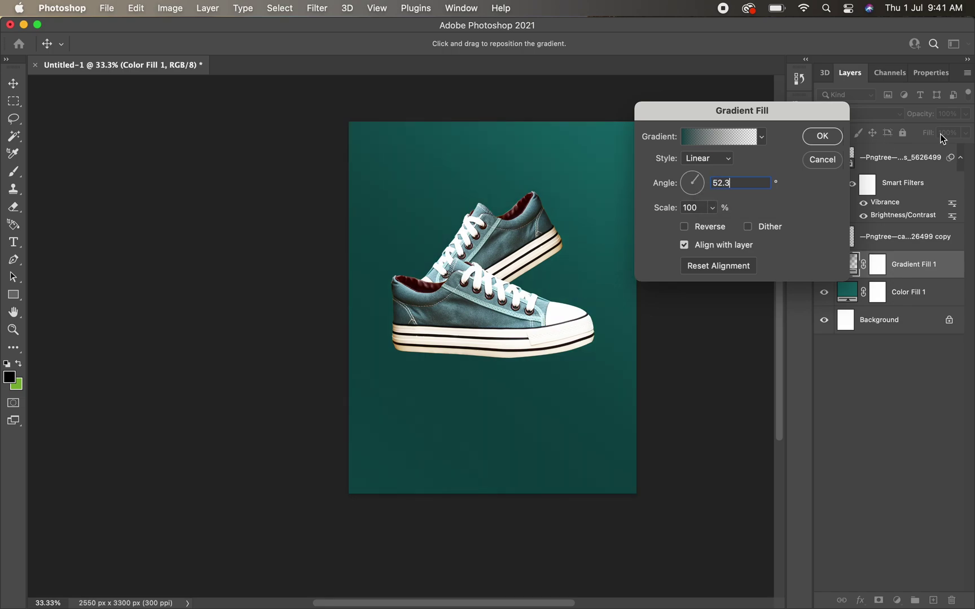
{"action": "left_click", "coordinate": [812, 141]}
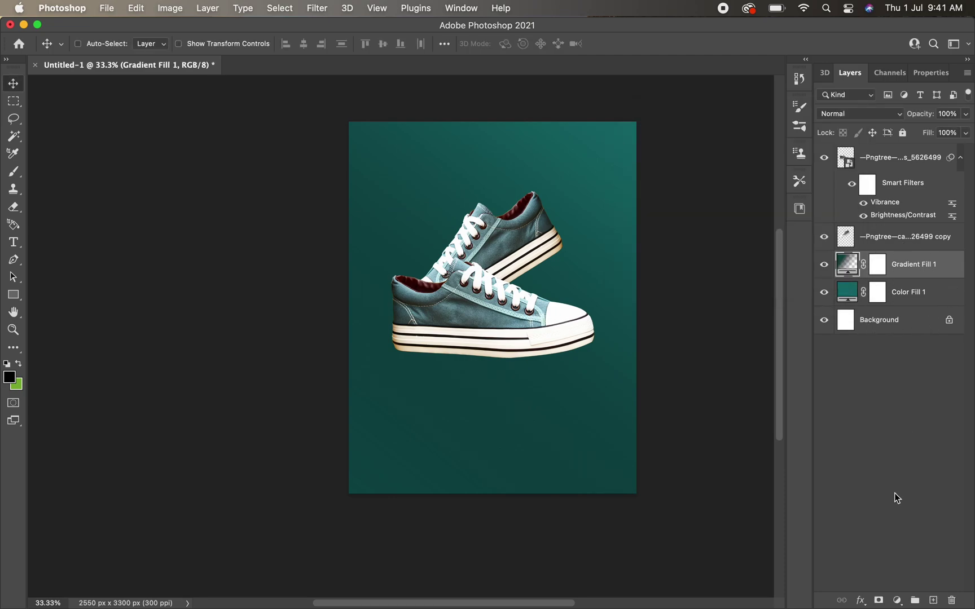
Step: On a new layer, paint a large soft lighter-teal (#1b9393) glow behind the shoes
{"action": "left_click", "coordinate": [934, 601]}
{"action": "key", "text": "b"}
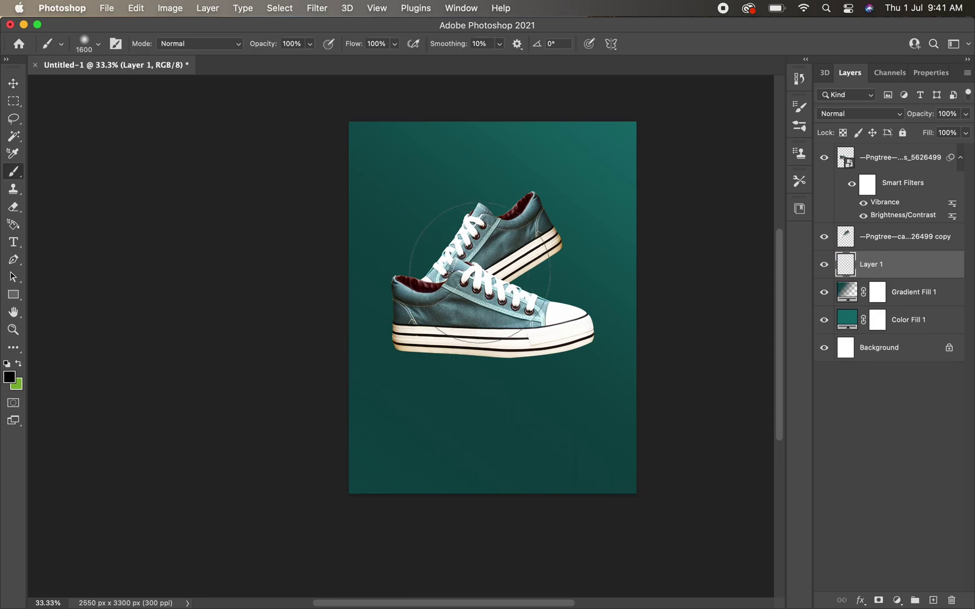
{"action": "key", "text": "bracketright"}
{"action": "key", "text": "bracketright"}
{"action": "key", "text": "bracketright"}
{"action": "left_click", "coordinate": [9, 378]}
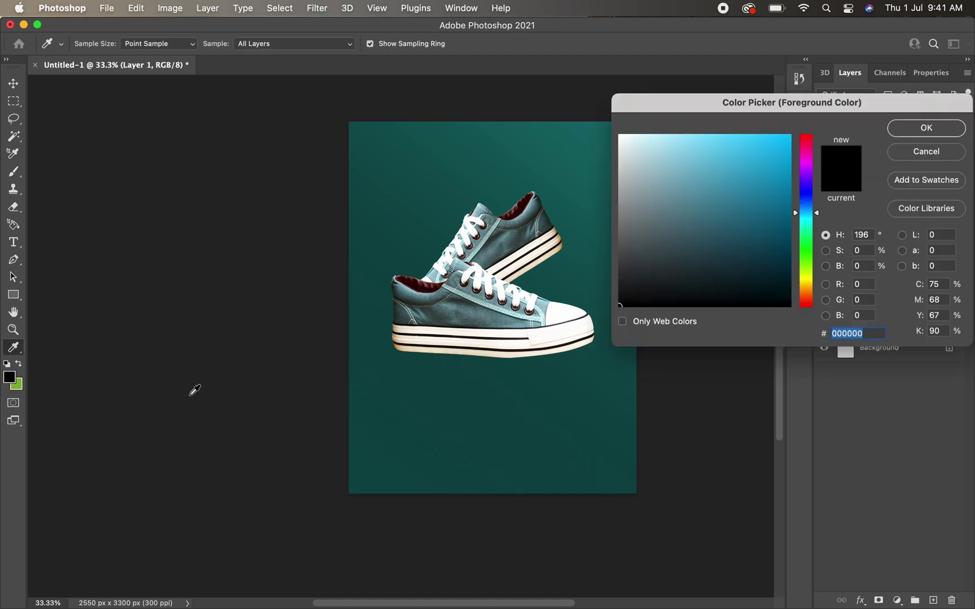
{"action": "left_click", "coordinate": [595, 152]}
{"action": "left_click", "coordinate": [759, 206]}
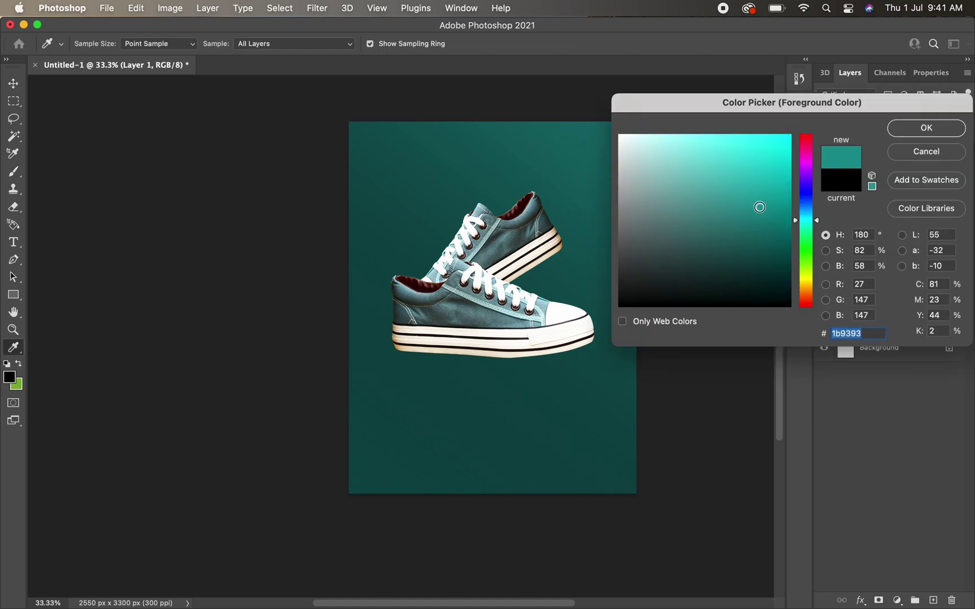
{"action": "left_click", "coordinate": [926, 127]}
{"action": "key", "text": "b"}
{"action": "left_click_drag", "start_coordinate": [558, 271], "coordinate": [497, 339]}
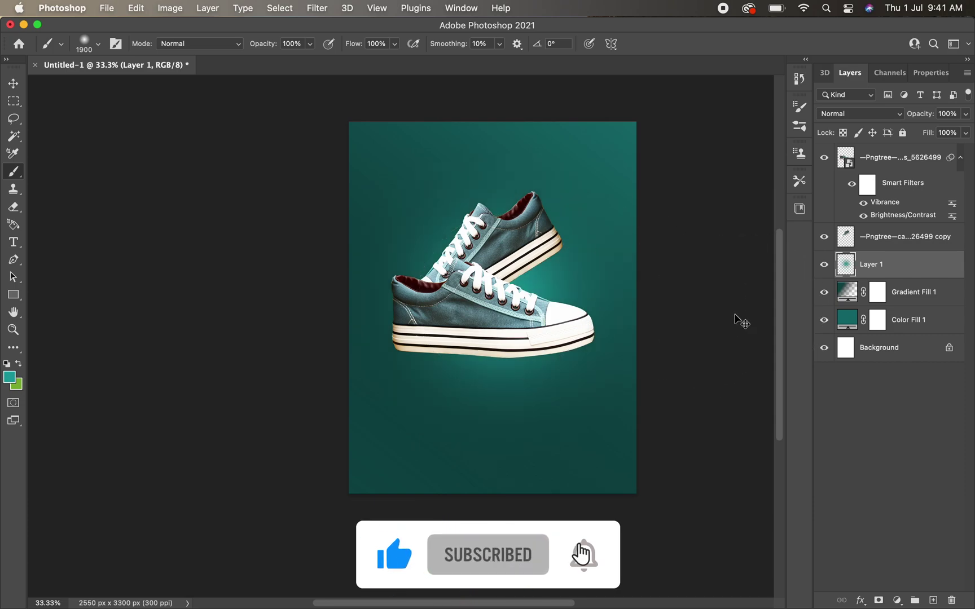
Step: Free-transform the glow layer to enlarge it and settle it behind the shoes
{"action": "key", "text": "ctrl+t"}
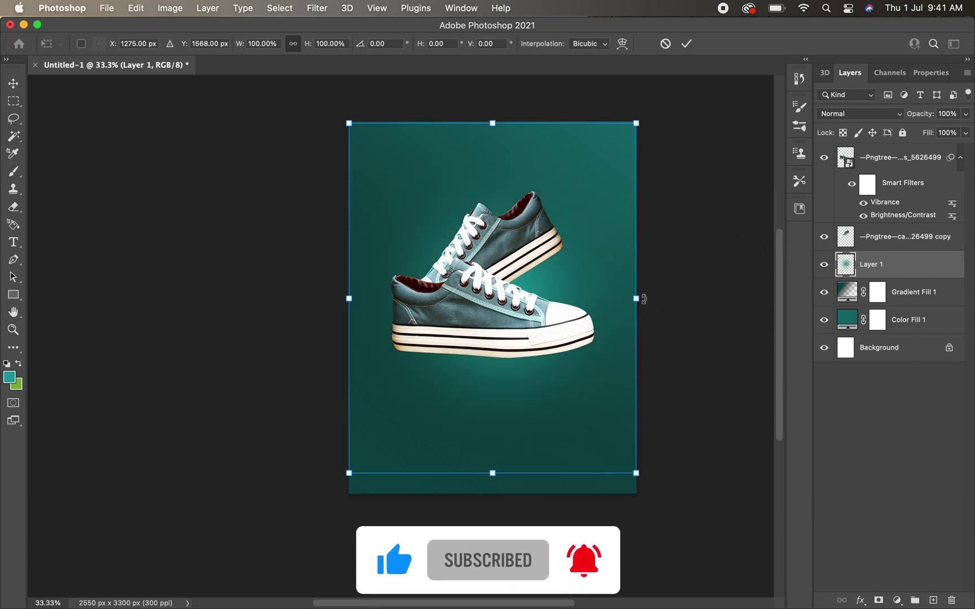
{"action": "mouse_move", "coordinate": [647, 299]}
{"action": "left_mouse_down"}
{"action": "mouse_move", "coordinate": [664, 301]}
{"action": "mouse_move", "coordinate": [653, 299]}
{"action": "left_mouse_up"}
{"action": "key", "text": "ctrl+z"}
{"action": "key", "text": "ctrl+z"}
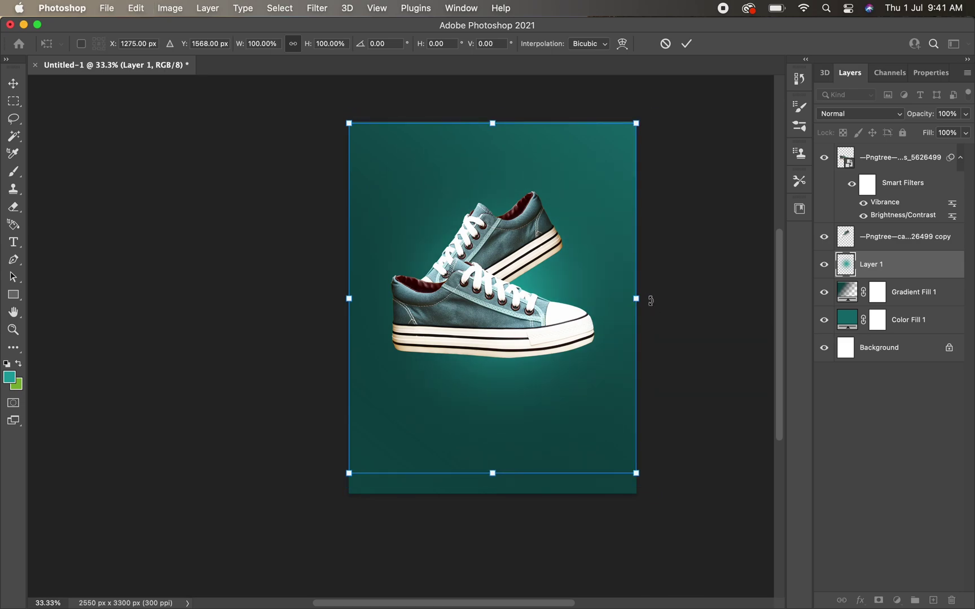
{"action": "left_click_drag", "start_coordinate": [632, 296], "coordinate": [693, 267]}
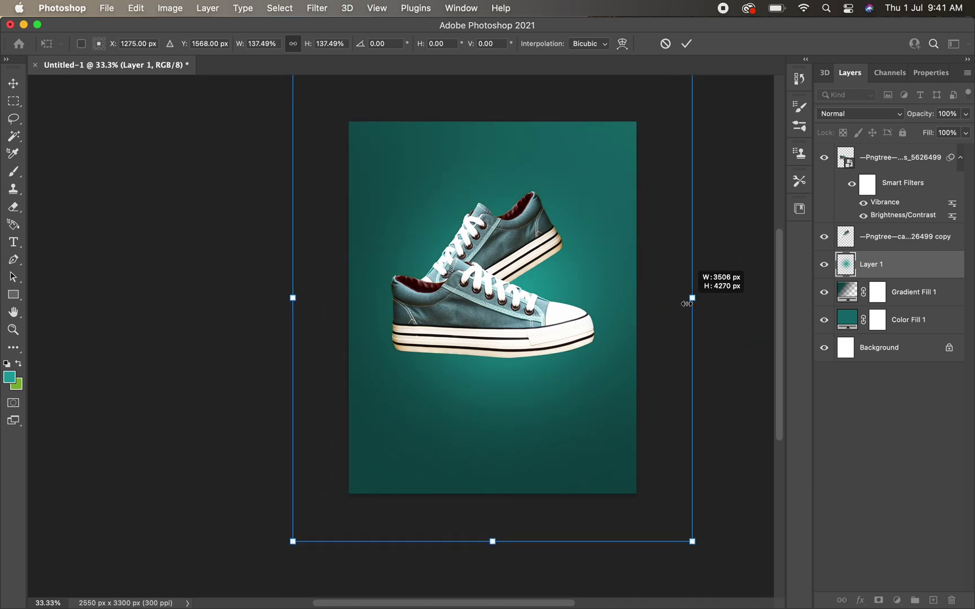
{"action": "left_click_drag", "start_coordinate": [555, 327], "coordinate": [546, 319]}
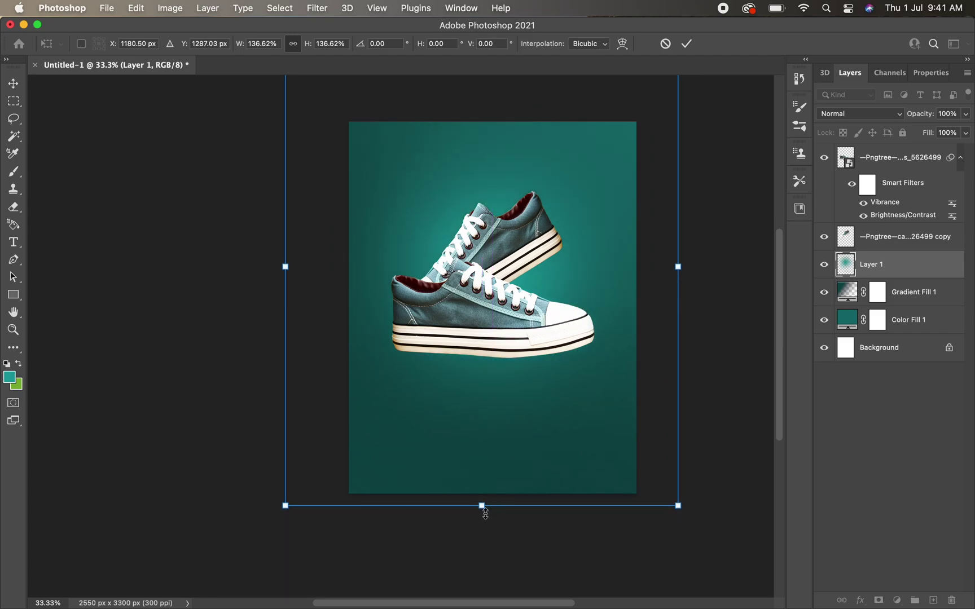
{"action": "left_click_drag", "start_coordinate": [483, 505], "coordinate": [482, 459]}
{"action": "left_click_drag", "start_coordinate": [499, 324], "coordinate": [500, 336]}
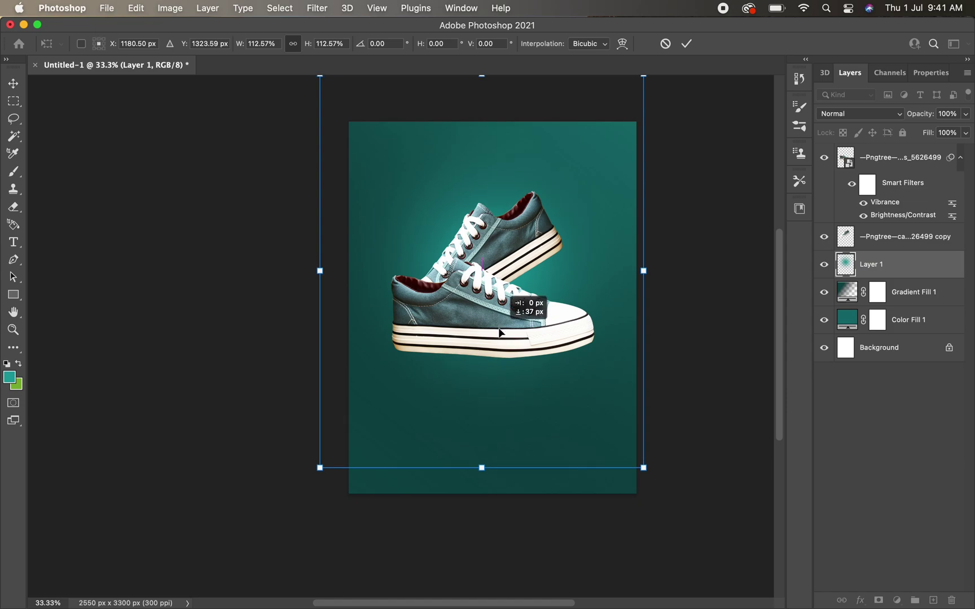
{"action": "key", "text": "Return"}
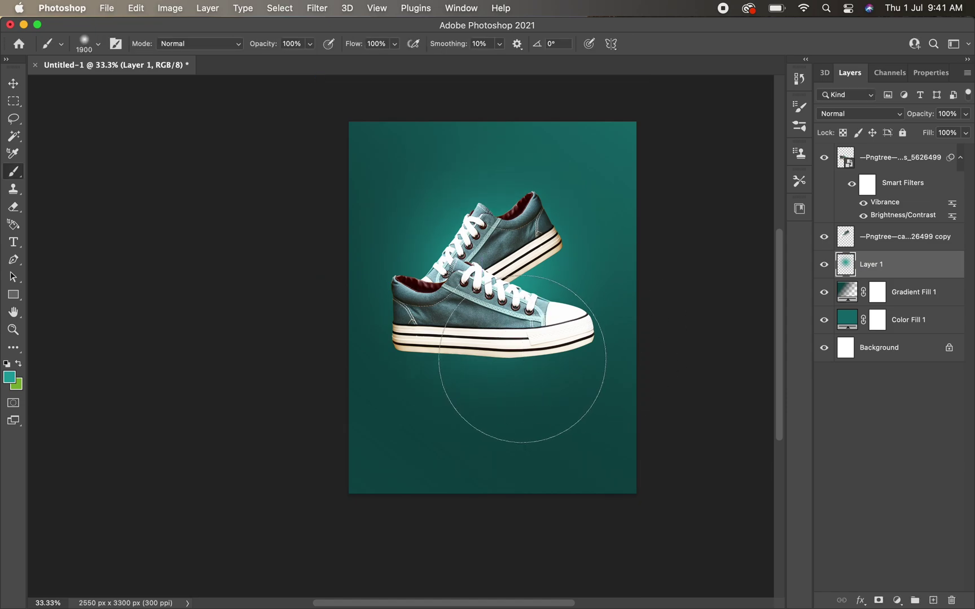
Step: Move the glow layer down so it sits behind the shoes
{"action": "key", "text": "v"}
{"action": "key", "text": "z"}
{"action": "left_click", "coordinate": [487, 284]}
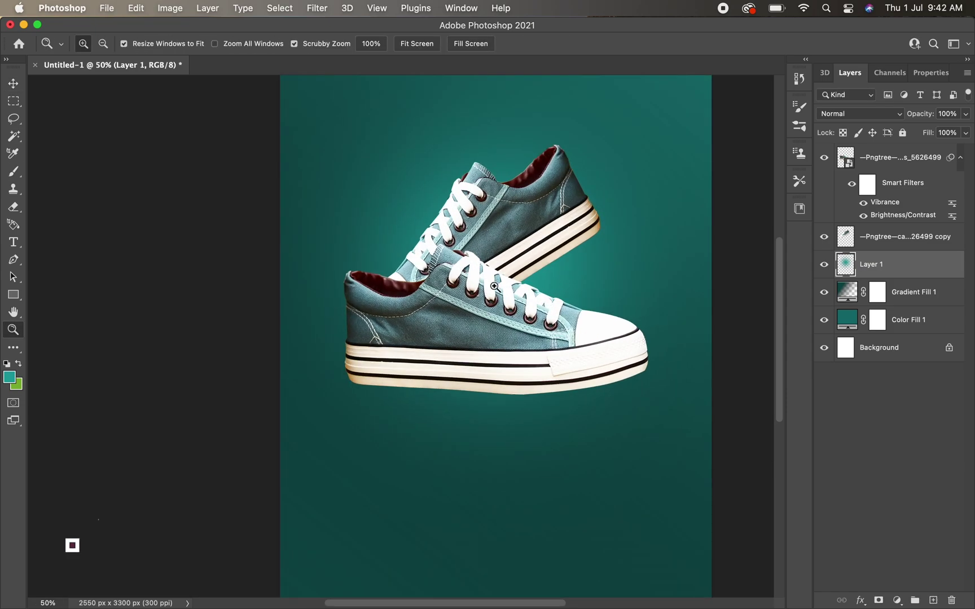
{"action": "scroll", "coordinate": [542, 275], "scroll_direction": "down", "scroll_amount": 5}
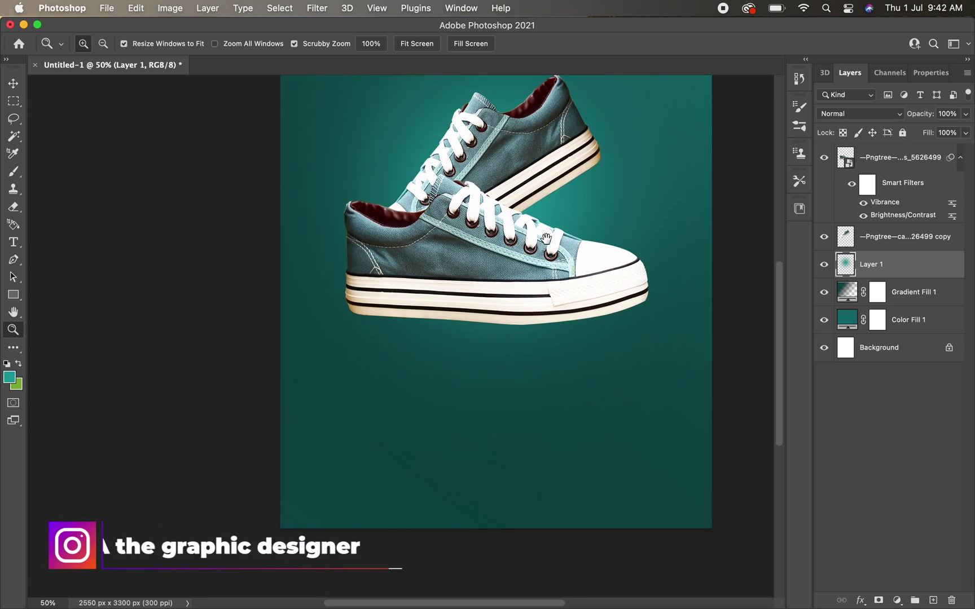
{"action": "left_click", "coordinate": [536, 271], "text": "alt"}
{"action": "key", "text": "v"}
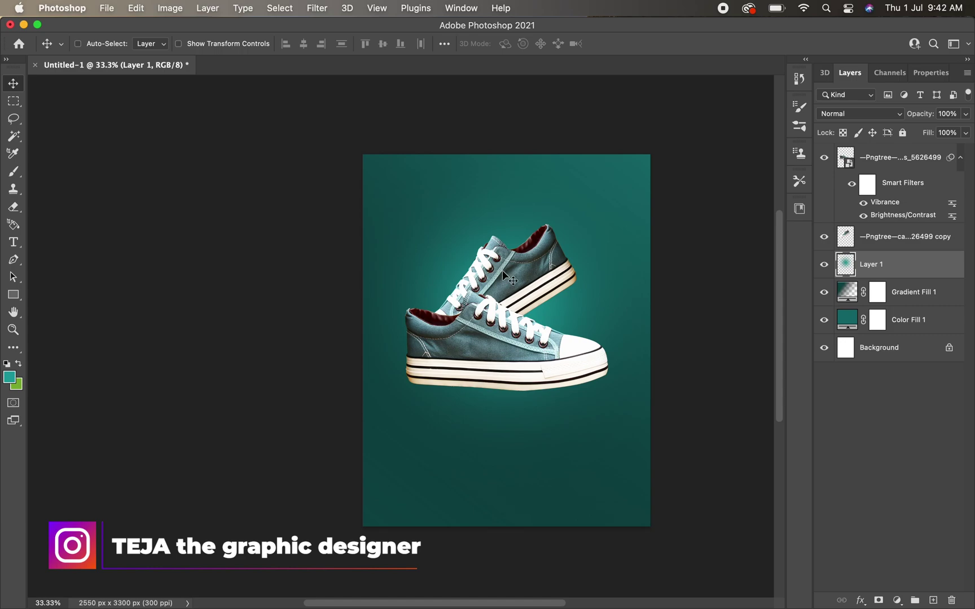
{"action": "scroll", "coordinate": [509, 278], "scroll_direction": "down", "scroll_amount": 3}
{"action": "mouse_move", "coordinate": [509, 278]}
{"action": "left_mouse_down"}
{"action": "mouse_move", "coordinate": [502, 326]}
{"action": "mouse_move", "coordinate": [499, 302]}
{"action": "left_mouse_up"}
Step: Scale the glow up to about 107%, shift it up and raise its bottom edge
{"action": "key", "text": "ctrl+t"}
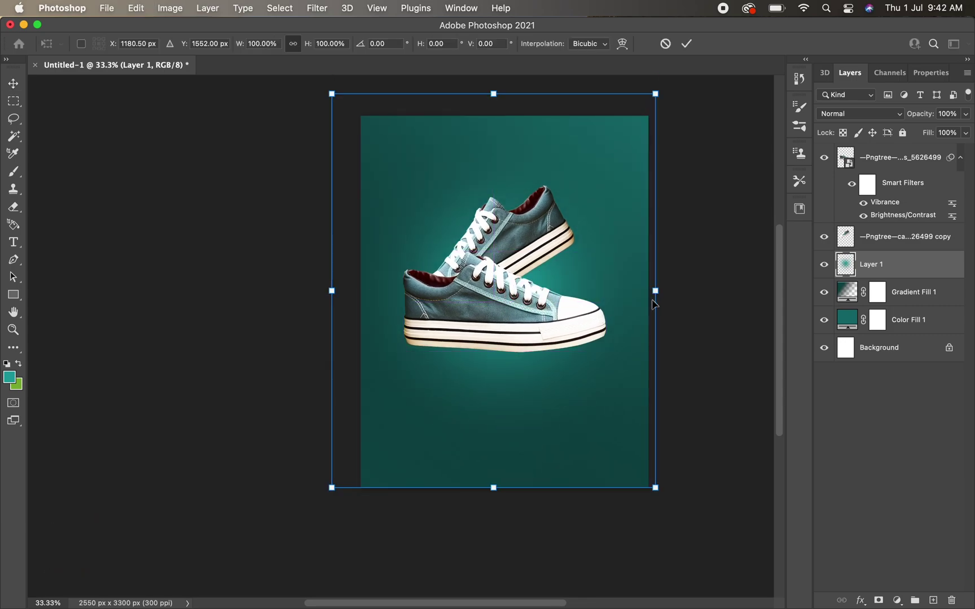
{"action": "left_click_drag", "start_coordinate": [653, 295], "coordinate": [667, 291]}
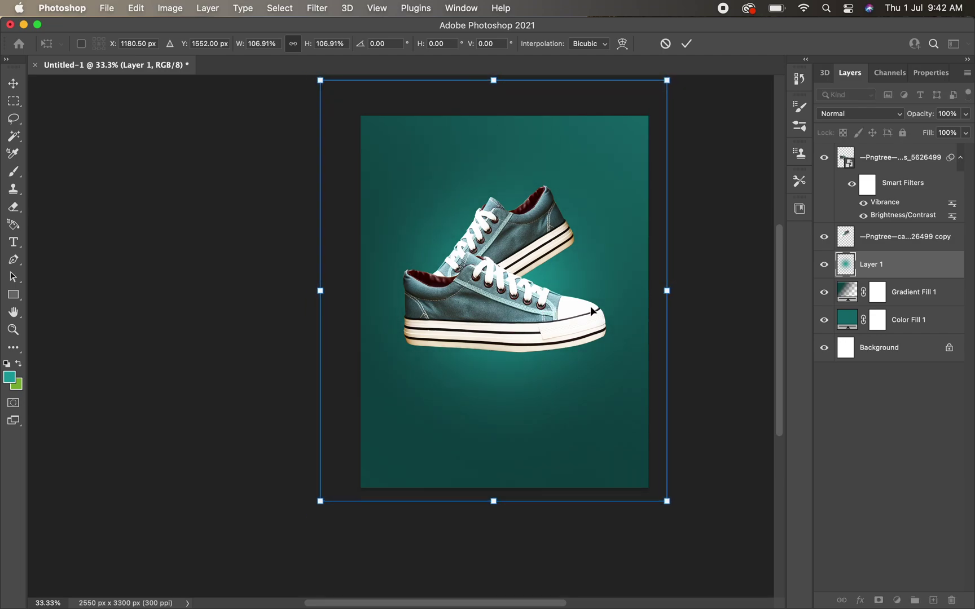
{"action": "left_click_drag", "start_coordinate": [515, 307], "coordinate": [515, 294]}
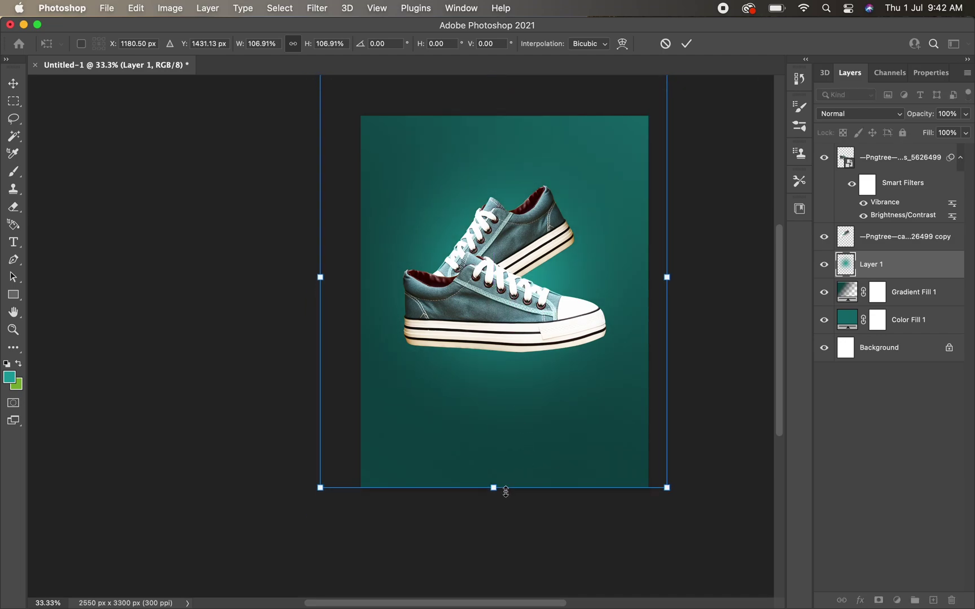
{"action": "left_click_drag", "start_coordinate": [505, 491], "coordinate": [505, 467]}
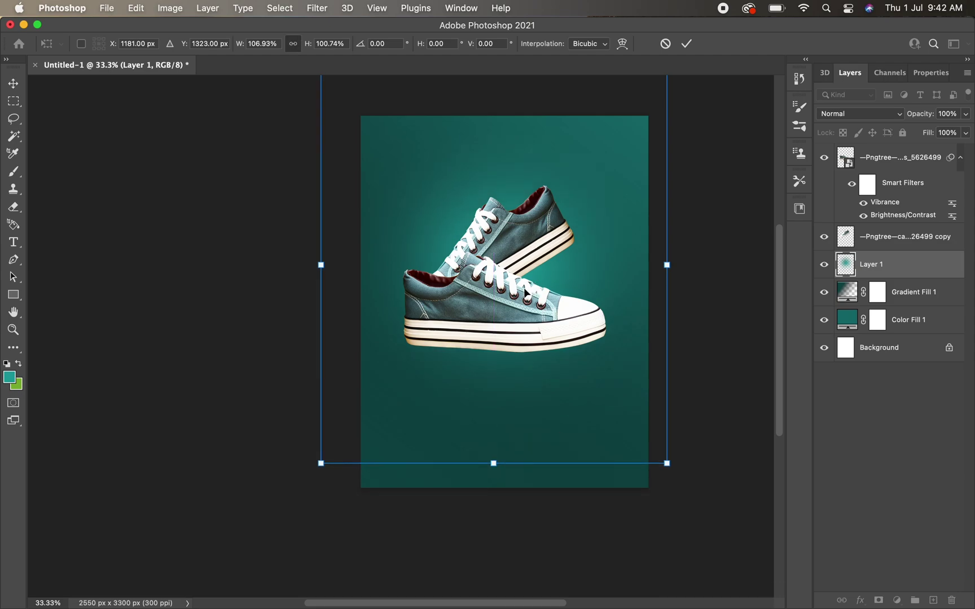
{"action": "key", "text": "Return"}
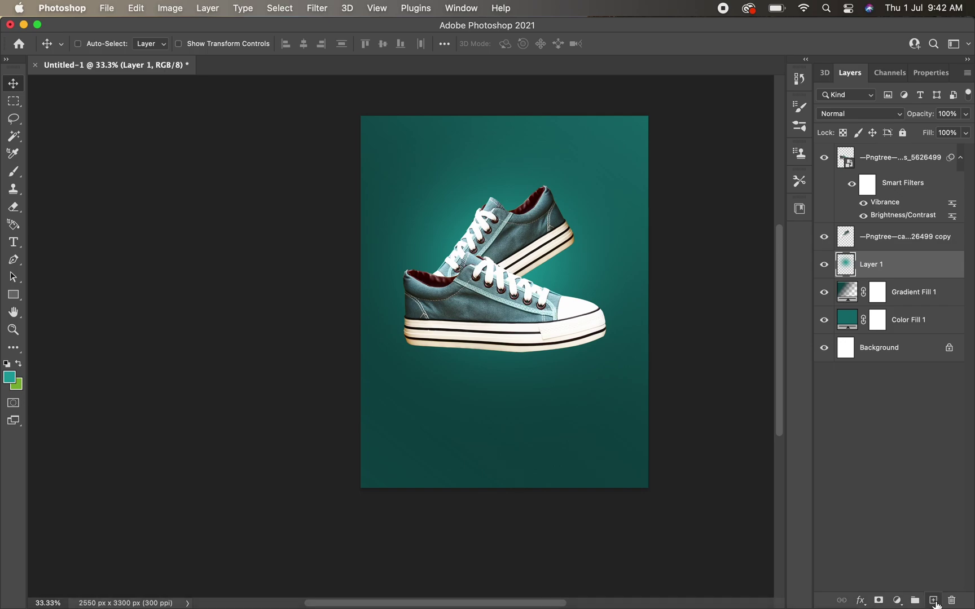
Step: On a new layer, paint one soft black (000000) spot, brush size 800, below the shoes
{"action": "left_click", "coordinate": [933, 601]}
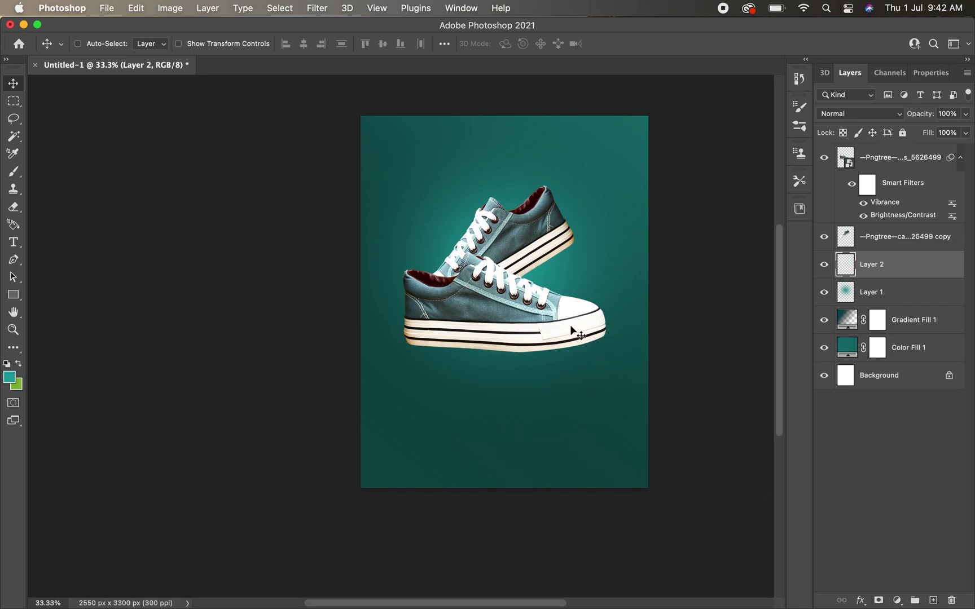
{"action": "key", "text": "b"}
{"action": "left_click", "coordinate": [9, 380]}
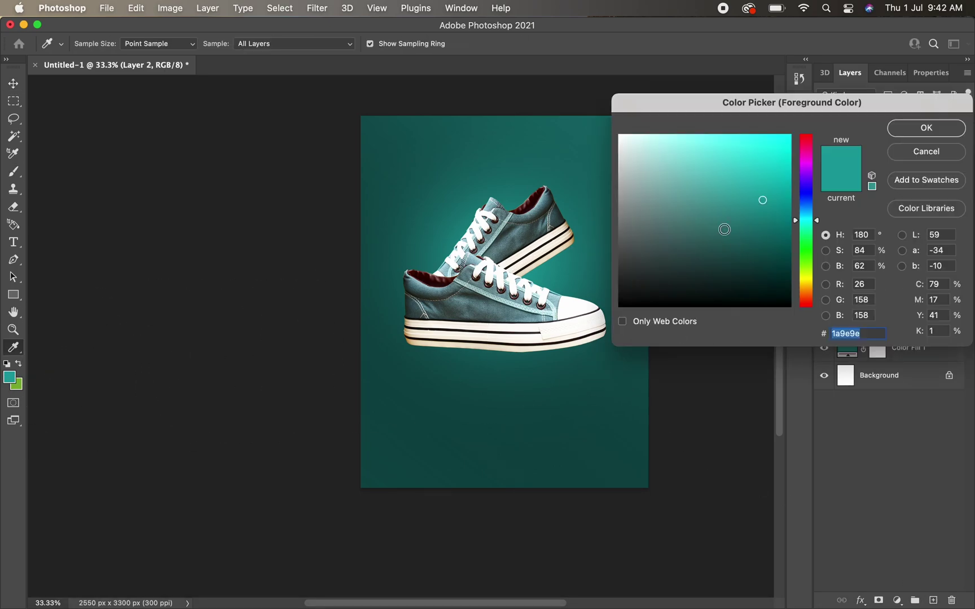
{"action": "type", "text": "000000"}
{"action": "left_click", "coordinate": [925, 129]}
{"action": "left_click_drag", "start_coordinate": [494, 343], "coordinate": [544, 370]}
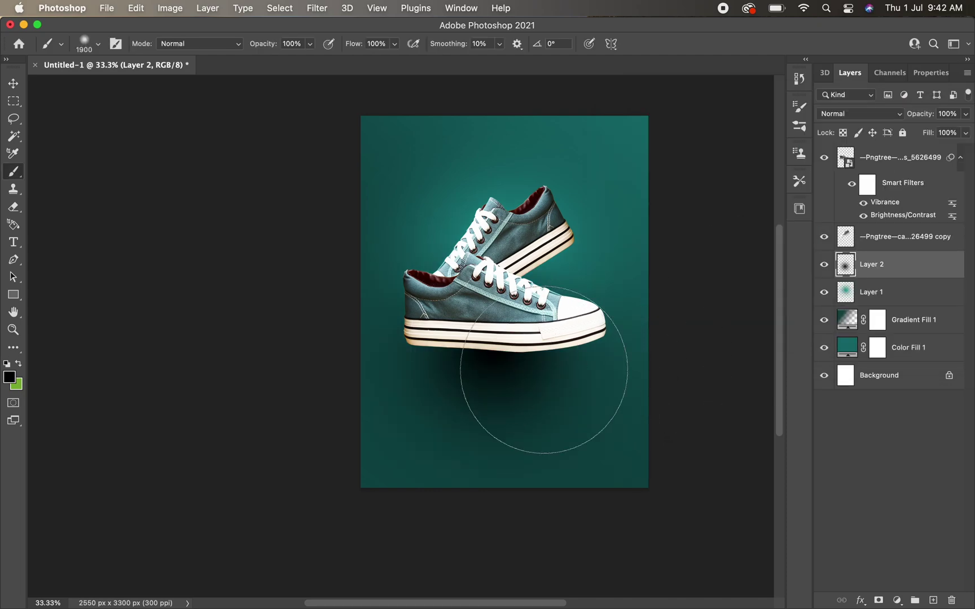
{"action": "key", "text": "ctrl+z"}
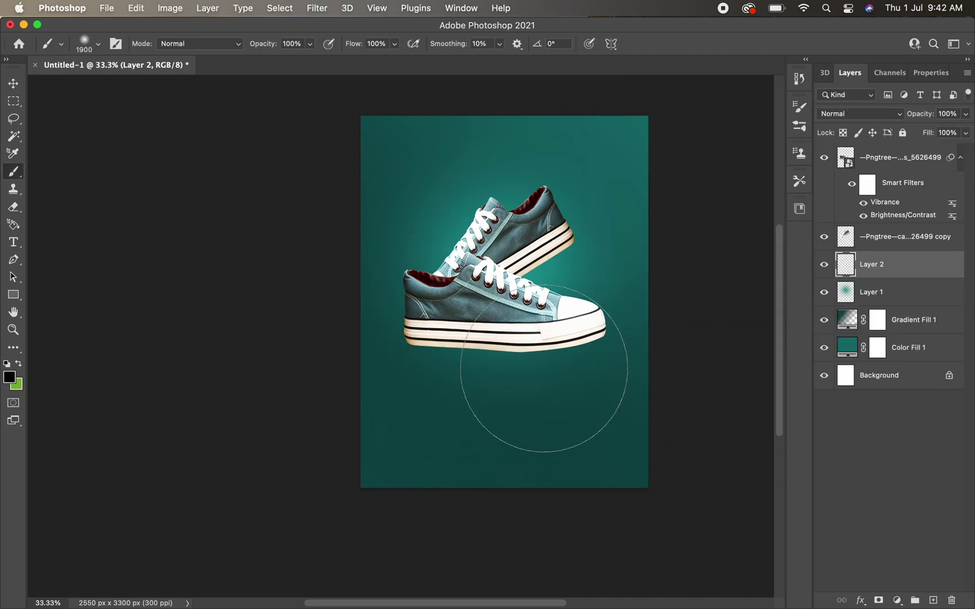
{"action": "key", "text": "bracketleft"}
{"action": "key", "text": "bracketleft"}
{"action": "key", "text": "bracketleft"}
{"action": "key", "text": "bracketleft"}
{"action": "key", "text": "bracketleft"}
{"action": "key", "text": "bracketleft"}
{"action": "key", "text": "bracketleft"}
{"action": "key", "text": "bracketleft"}
{"action": "key", "text": "bracketleft"}
{"action": "key", "text": "bracketleft"}
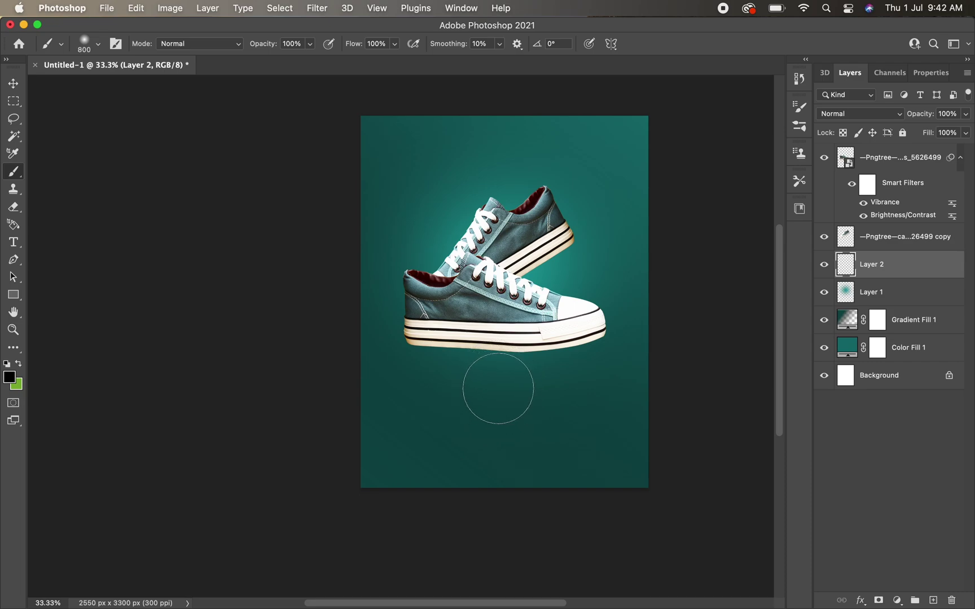
{"action": "left_click", "coordinate": [499, 389]}
{"action": "key", "text": "ctrl+t"}
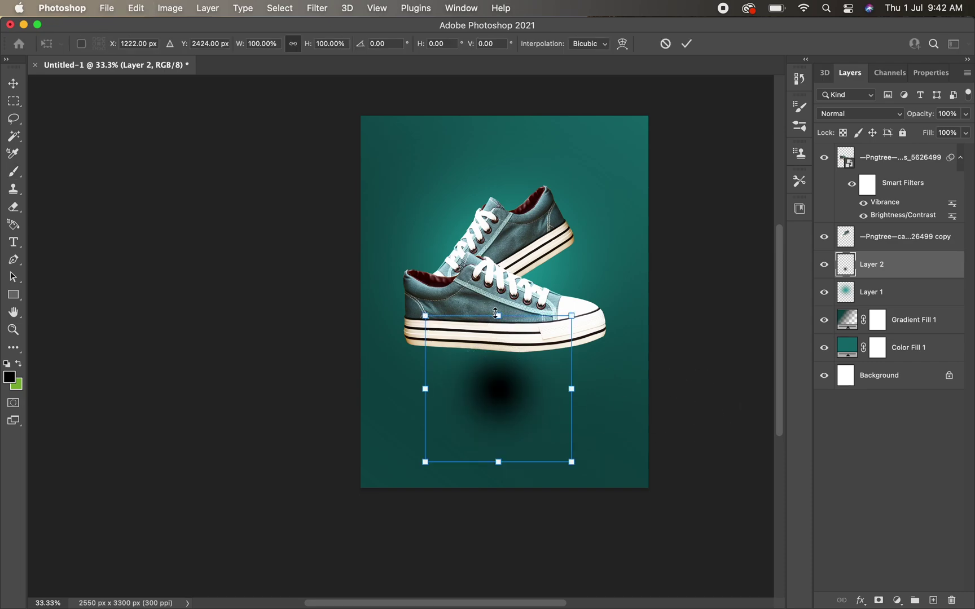
Step: Squash the black spot into a flat shadow and move it right under the shoe sole
{"action": "left_click_drag", "start_coordinate": [500, 310], "coordinate": [498, 380]}
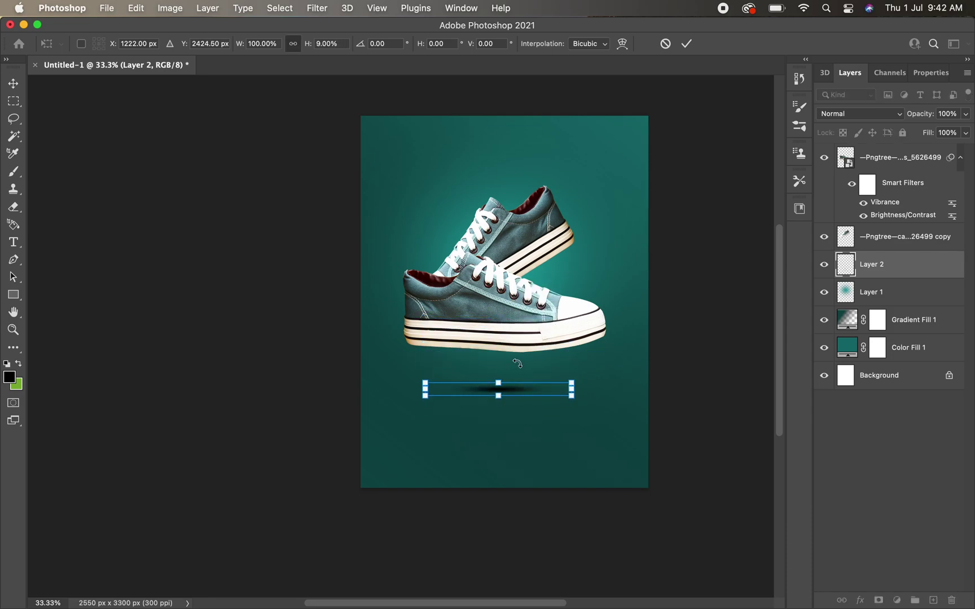
{"action": "key", "text": "Return"}
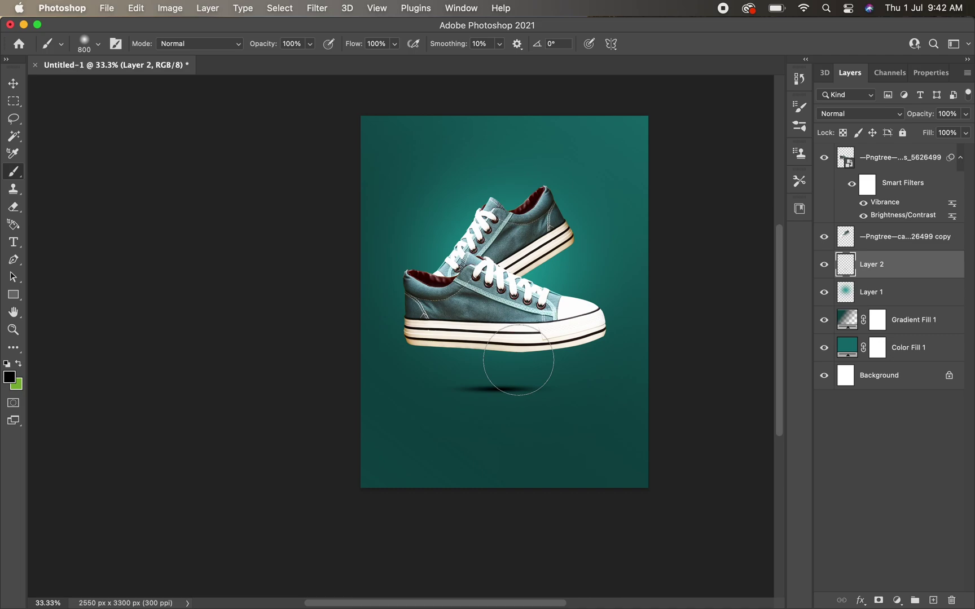
{"action": "key", "text": "z"}
{"action": "left_click", "coordinate": [531, 391]}
{"action": "left_click", "coordinate": [531, 394]}
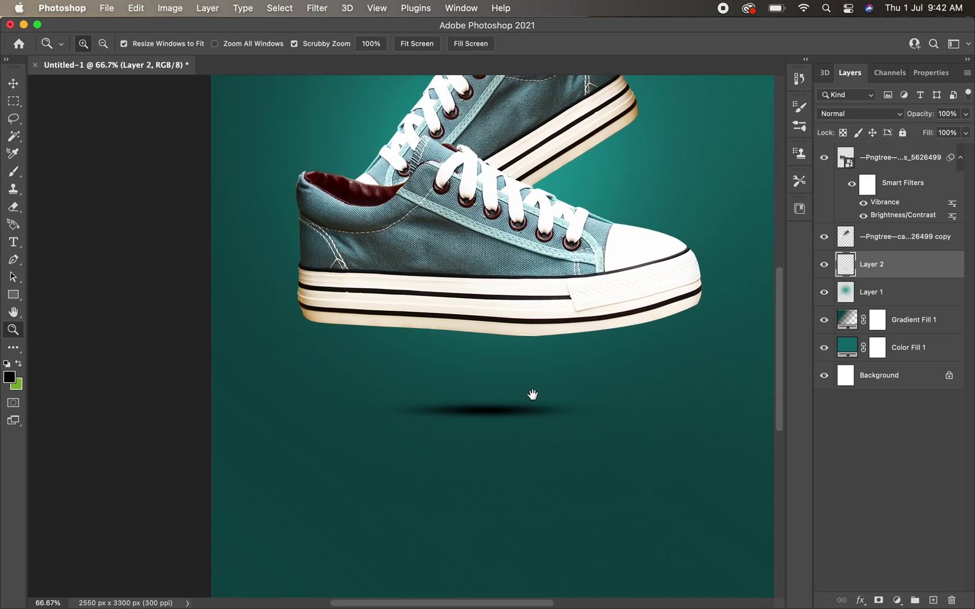
{"action": "key", "text": "v"}
{"action": "left_click_drag", "start_coordinate": [465, 418], "coordinate": [572, 344]}
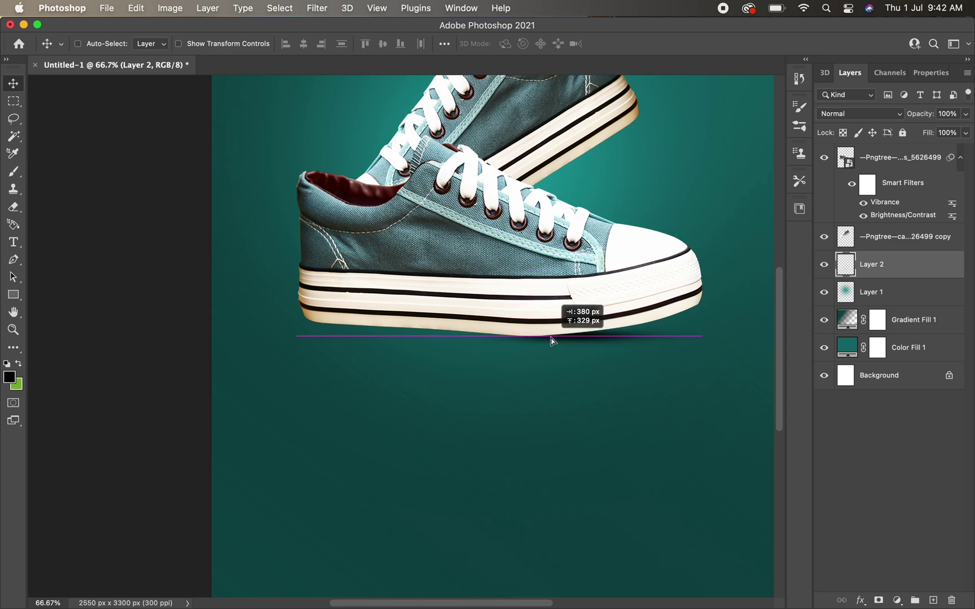
{"action": "left_click_drag", "start_coordinate": [572, 346], "coordinate": [551, 339]}
Step: Stretch the shadow to about 240% width beneath the shoes
{"action": "key", "text": "ctrl+t"}
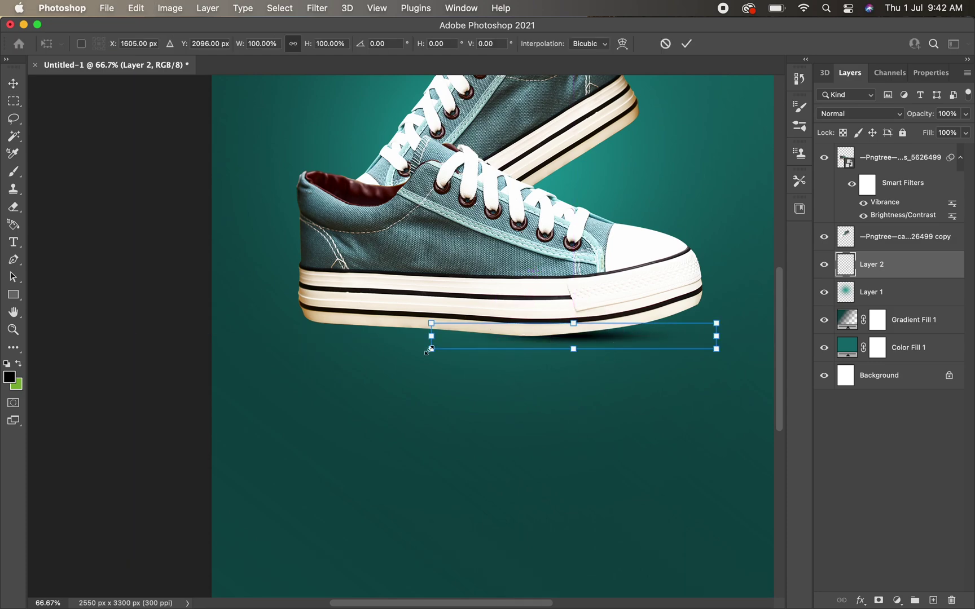
{"action": "left_click_drag", "start_coordinate": [431, 339], "coordinate": [180, 337]}
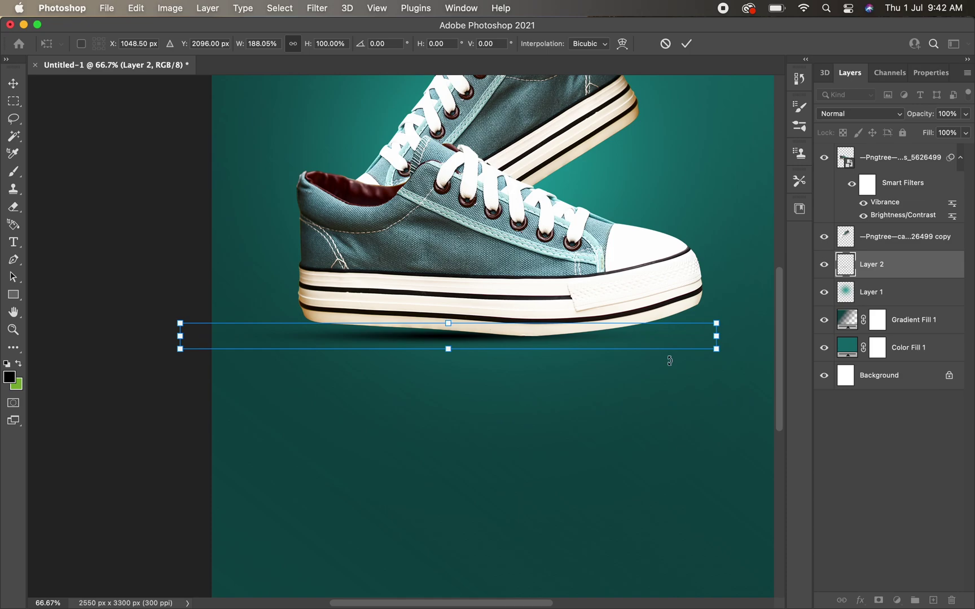
{"action": "left_click_drag", "start_coordinate": [728, 339], "coordinate": [659, 319]}
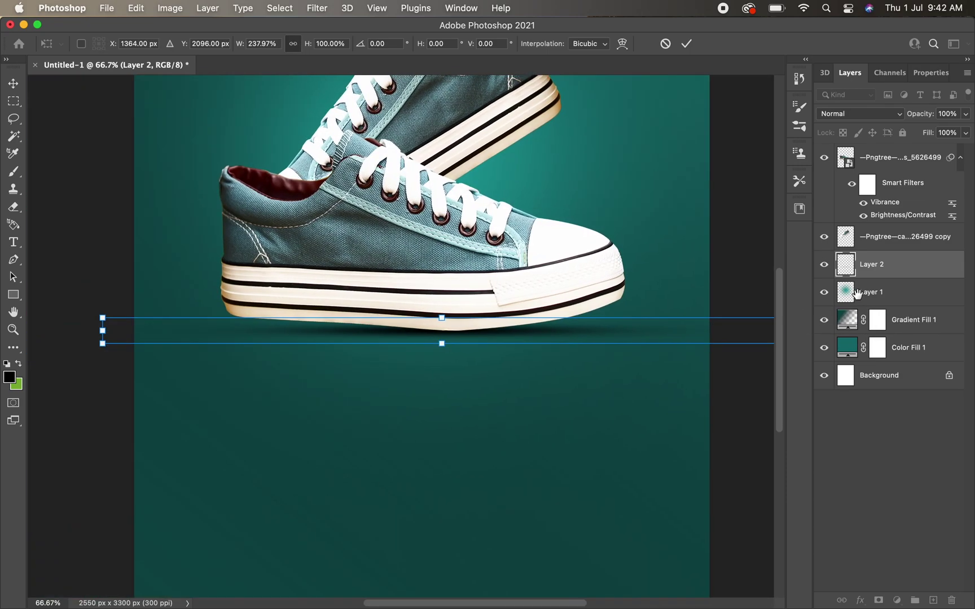
{"action": "key", "text": "ctrl+minus"}
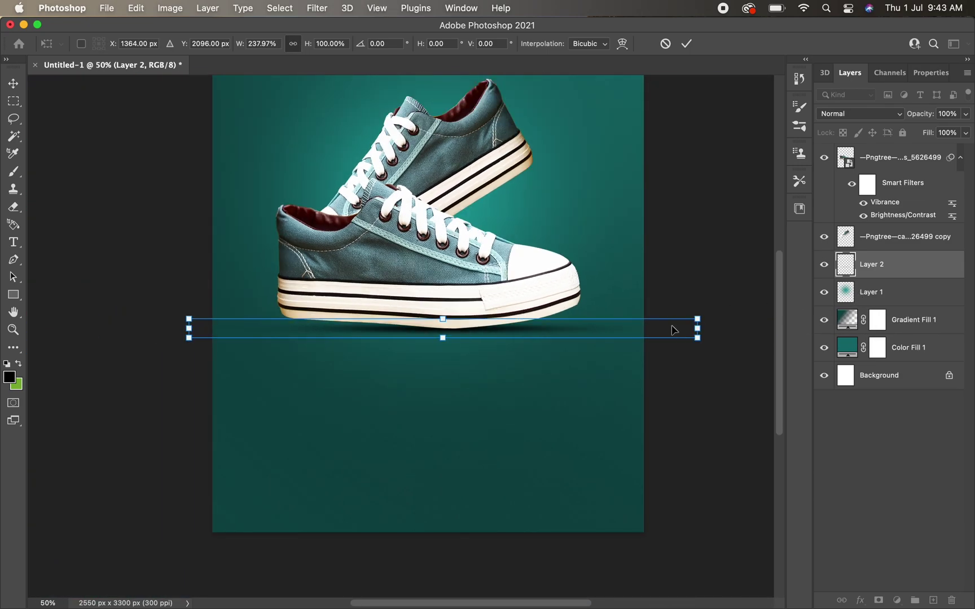
{"action": "left_click_drag", "start_coordinate": [699, 327], "coordinate": [701, 326]}
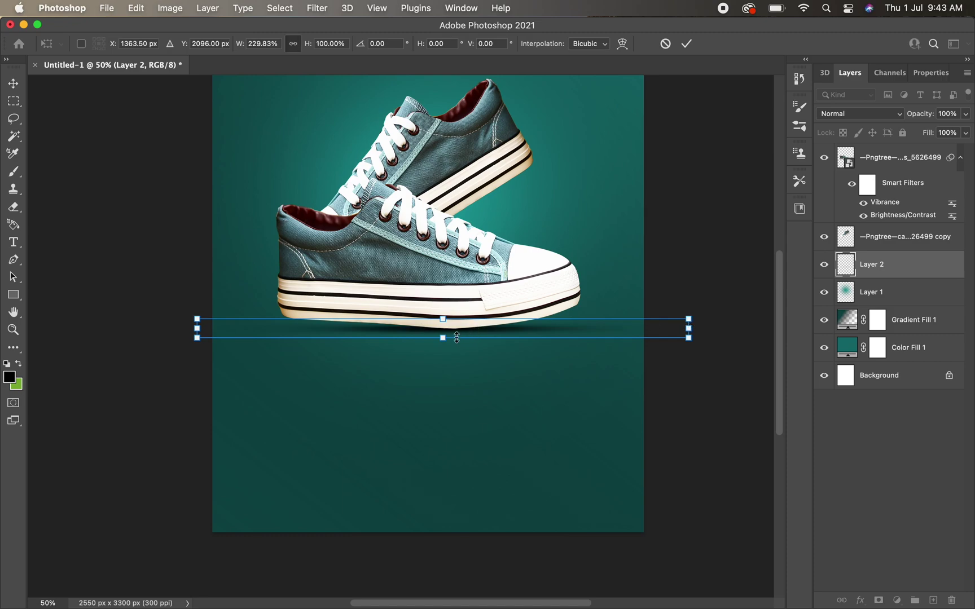
{"action": "left_click_drag", "start_coordinate": [440, 338], "coordinate": [443, 337]}
{"action": "key", "text": "Return"}
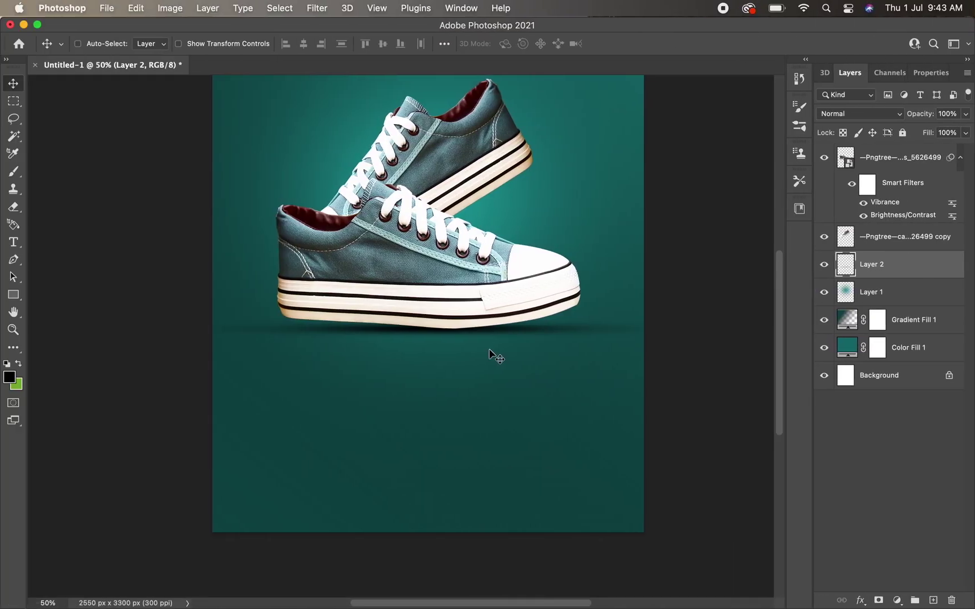
Step: Warp the shadow, lifting its ends and lowering its bottom corners to curve it under the soles
{"action": "key", "text": "super+t"}
{"action": "right_click", "coordinate": [435, 333]}
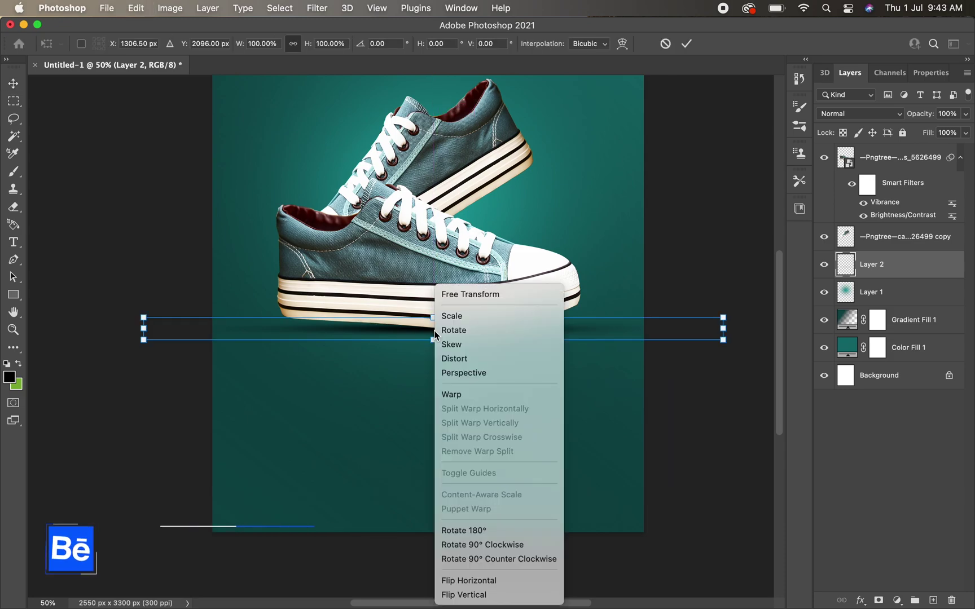
{"action": "left_click", "coordinate": [450, 397]}
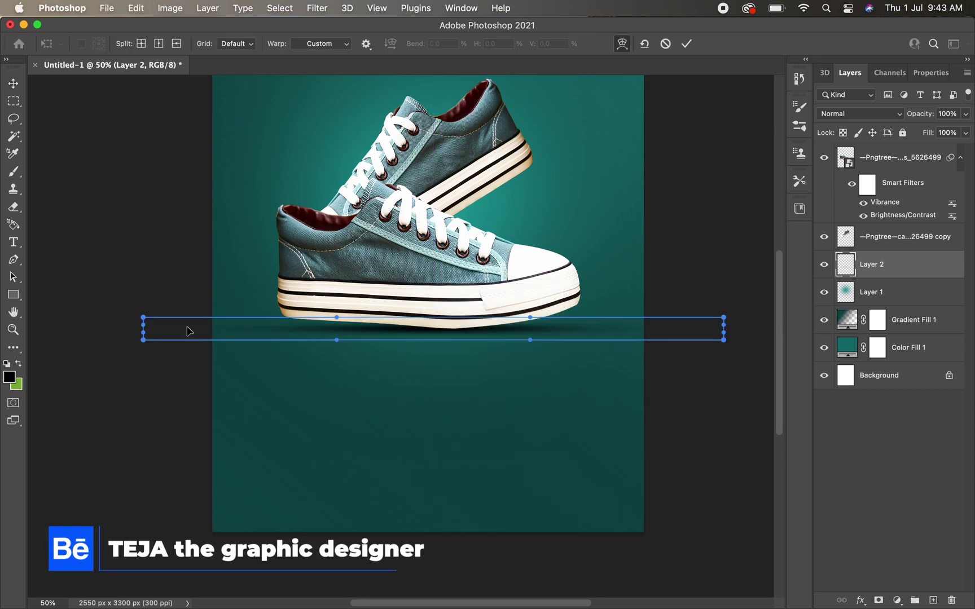
{"action": "left_click_drag", "start_coordinate": [145, 319], "coordinate": [147, 272]}
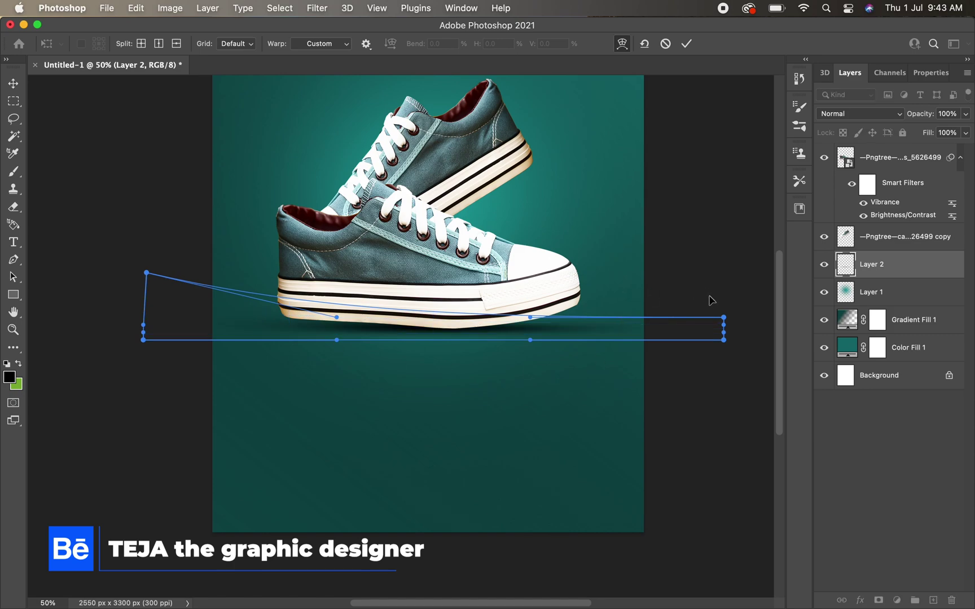
{"action": "mouse_move", "coordinate": [722, 319]}
{"action": "left_mouse_down"}
{"action": "mouse_move", "coordinate": [721, 276]}
{"action": "mouse_move", "coordinate": [708, 256]}
{"action": "left_mouse_up"}
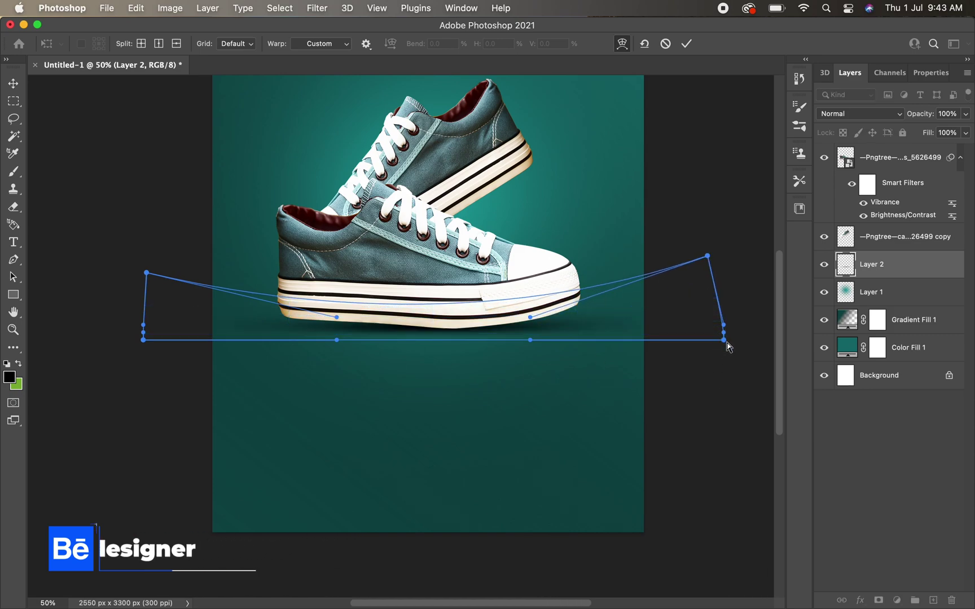
{"action": "left_click_drag", "start_coordinate": [726, 347], "coordinate": [737, 377]}
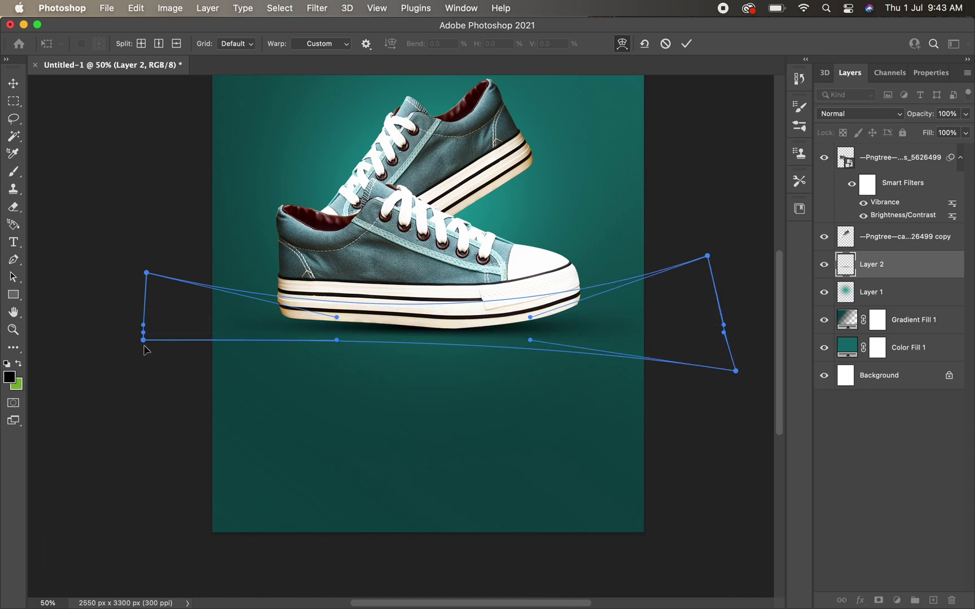
{"action": "left_click_drag", "start_coordinate": [145, 345], "coordinate": [118, 392]}
{"action": "key", "text": "Return"}
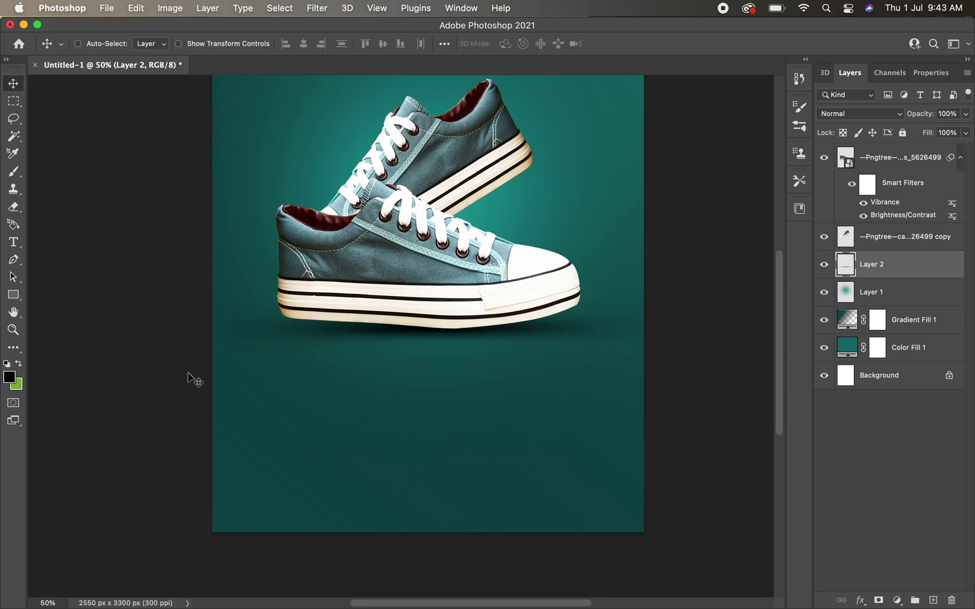
Step: Set Layer 2 to Multiply and stretch the shadow wider beneath the shoe soles
{"action": "left_click", "coordinate": [847, 114]}
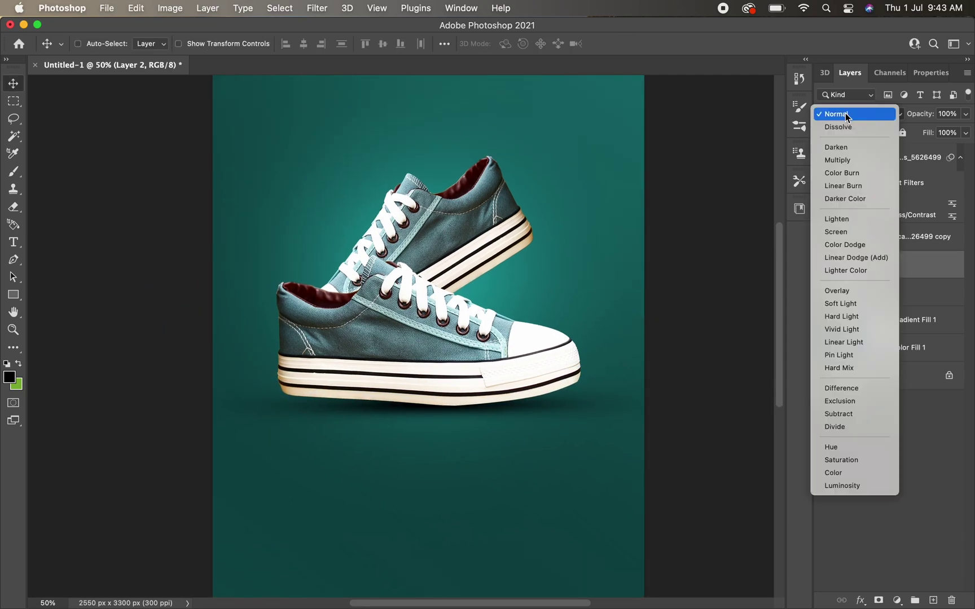
{"action": "left_click", "coordinate": [839, 161]}
{"action": "left_click_drag", "start_coordinate": [368, 350], "coordinate": [500, 357]}
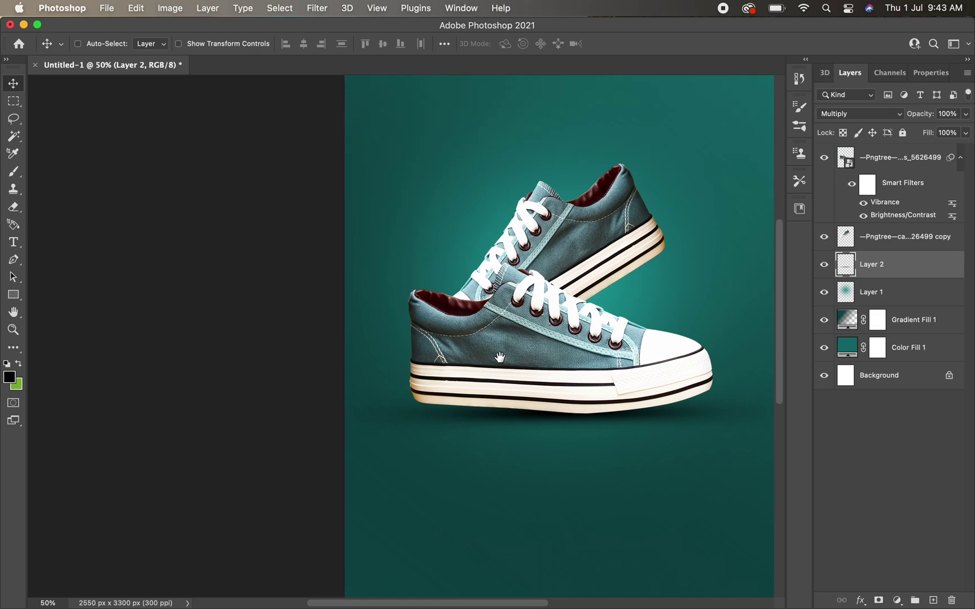
{"action": "key", "text": "ctrl+t"}
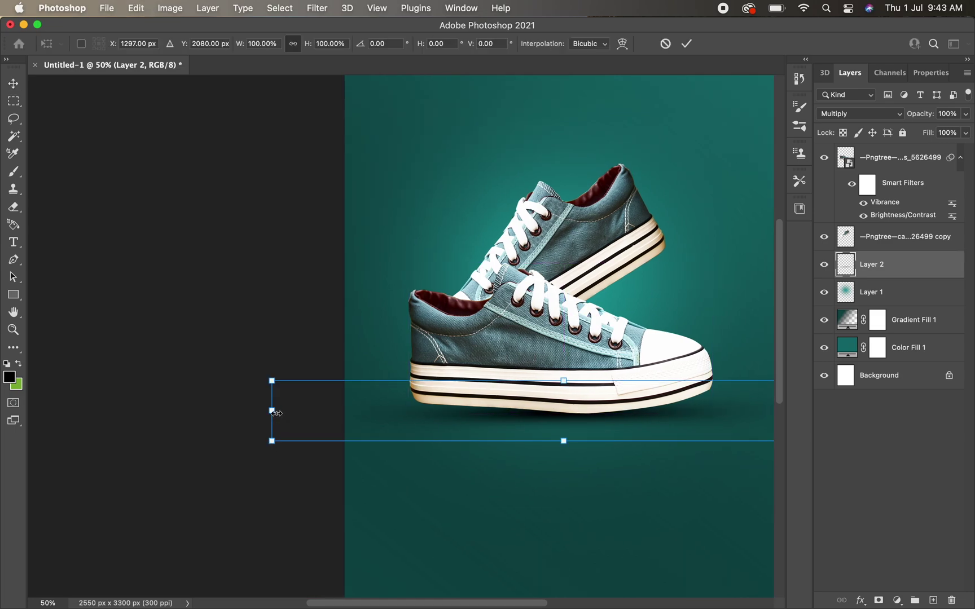
{"action": "left_click_drag", "start_coordinate": [273, 412], "coordinate": [240, 413]}
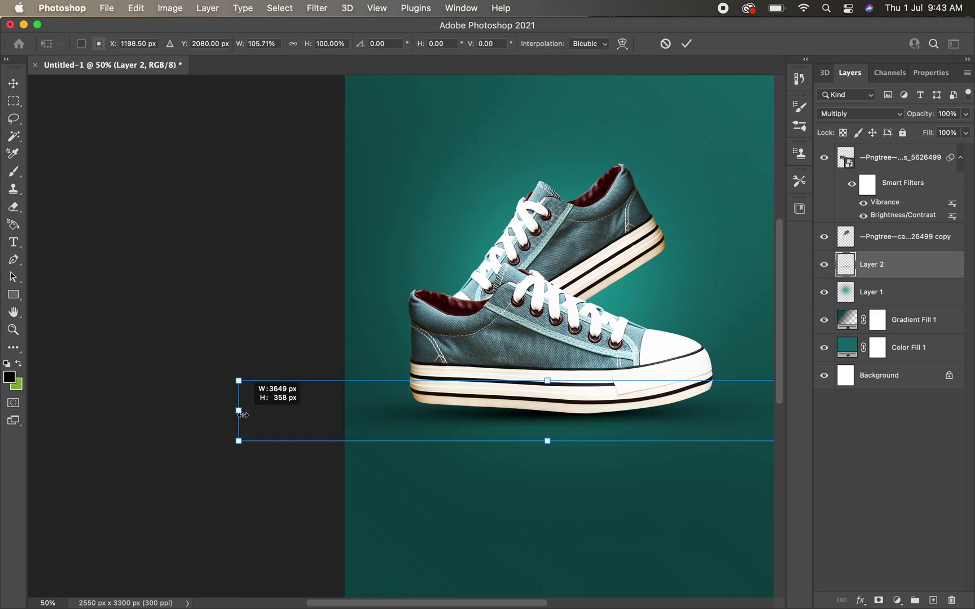
{"action": "scroll", "coordinate": [474, 412], "scroll_direction": "right", "scroll_amount": 3}
{"action": "left_click_drag", "start_coordinate": [500, 429], "coordinate": [496, 424]}
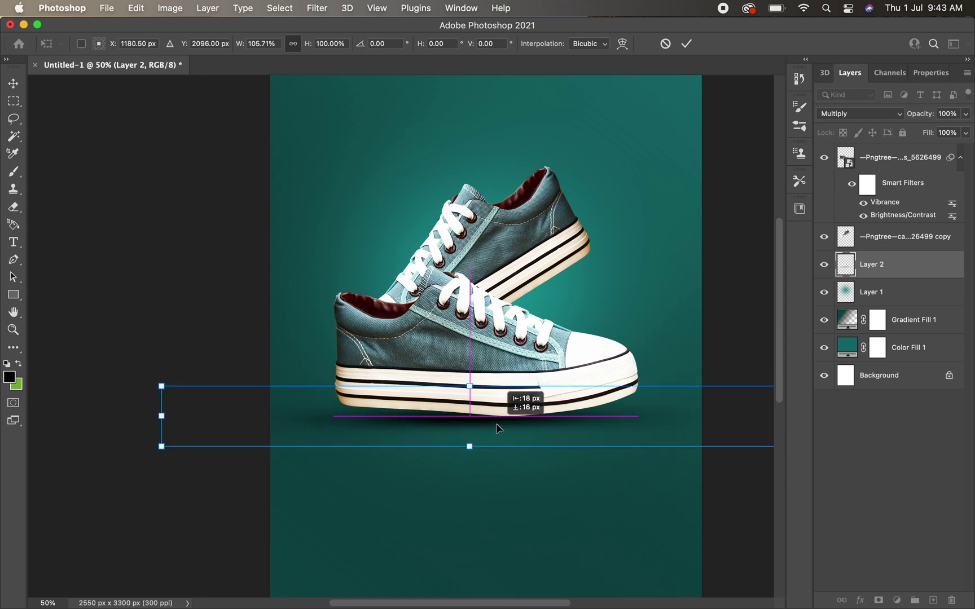
{"action": "key", "text": "Return"}
Step: Fine-tune the shadow's position so it sits just under the soles
{"action": "scroll", "coordinate": [547, 410], "scroll_direction": "right", "scroll_amount": 1}
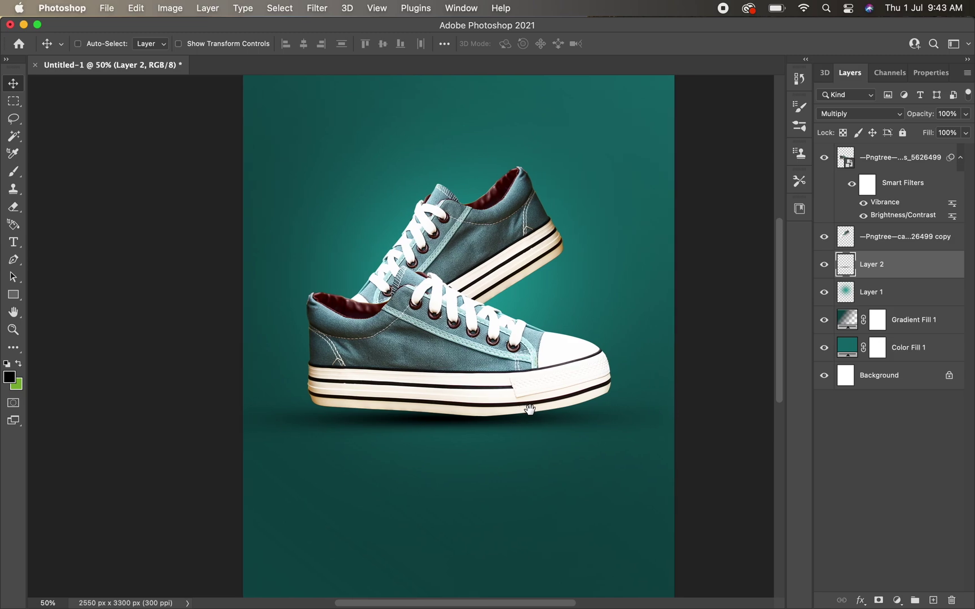
{"action": "left_click_drag", "start_coordinate": [537, 424], "coordinate": [541, 429]}
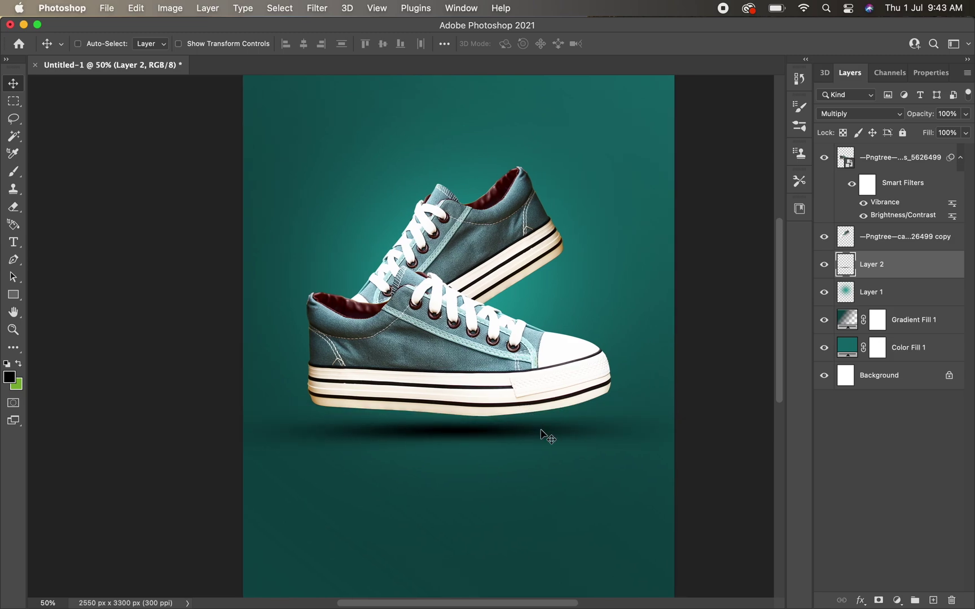
{"action": "key", "text": "super+z"}
{"action": "left_click_drag", "start_coordinate": [451, 424], "coordinate": [452, 416]}
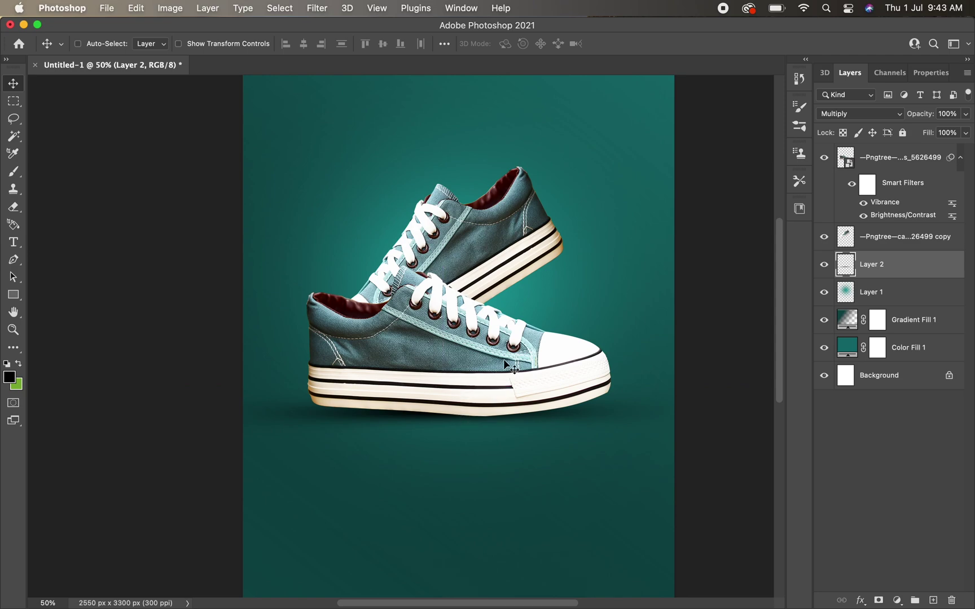
{"action": "scroll", "coordinate": [468, 406], "scroll_direction": "up", "scroll_amount": 3}
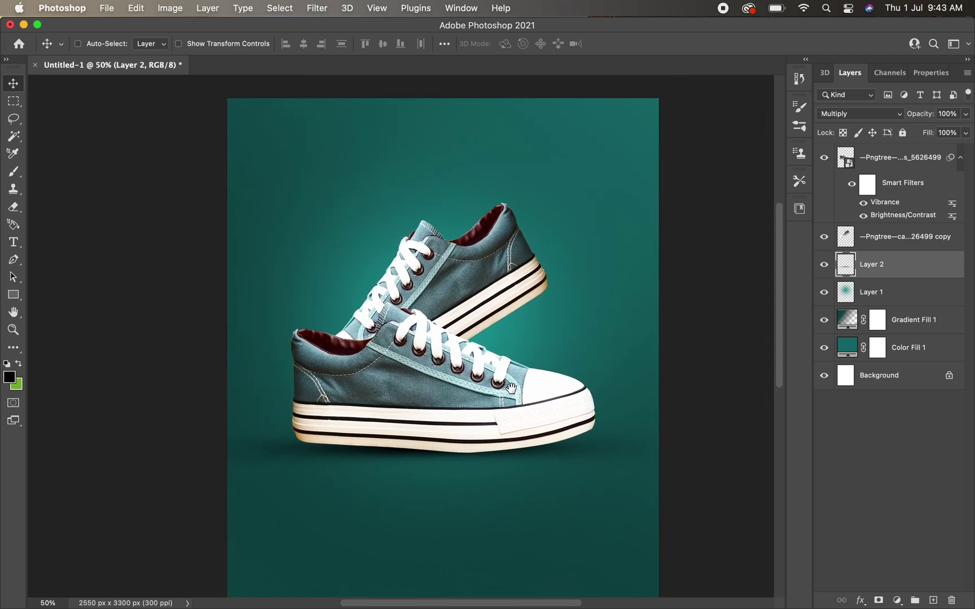
{"action": "scroll", "coordinate": [512, 388], "scroll_direction": "down", "scroll_amount": 2}
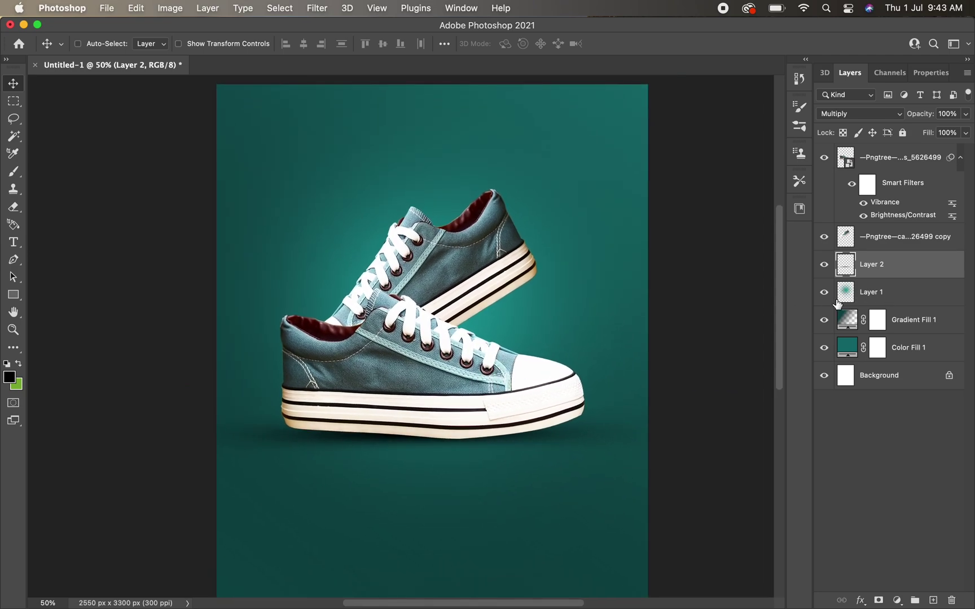
Step: Duplicate the shadow layer and stretch the copy much taller and wider under the shoes
{"action": "key", "text": "super+j"}
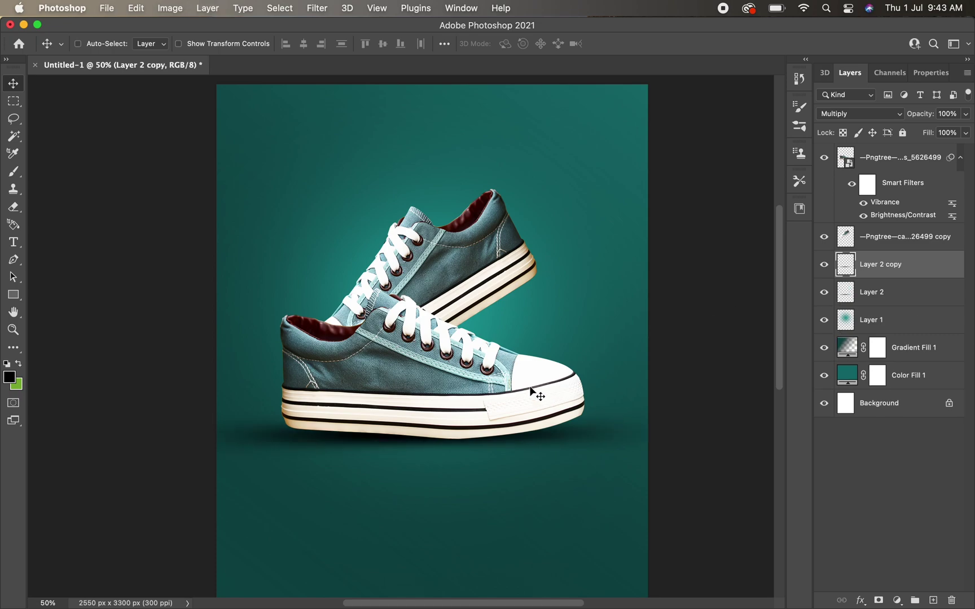
{"action": "mouse_move", "coordinate": [434, 429]}
{"action": "left_mouse_down"}
{"action": "mouse_move", "coordinate": [421, 361]}
{"action": "mouse_move", "coordinate": [379, 391]}
{"action": "left_mouse_up"}
{"action": "key", "text": "super+t"}
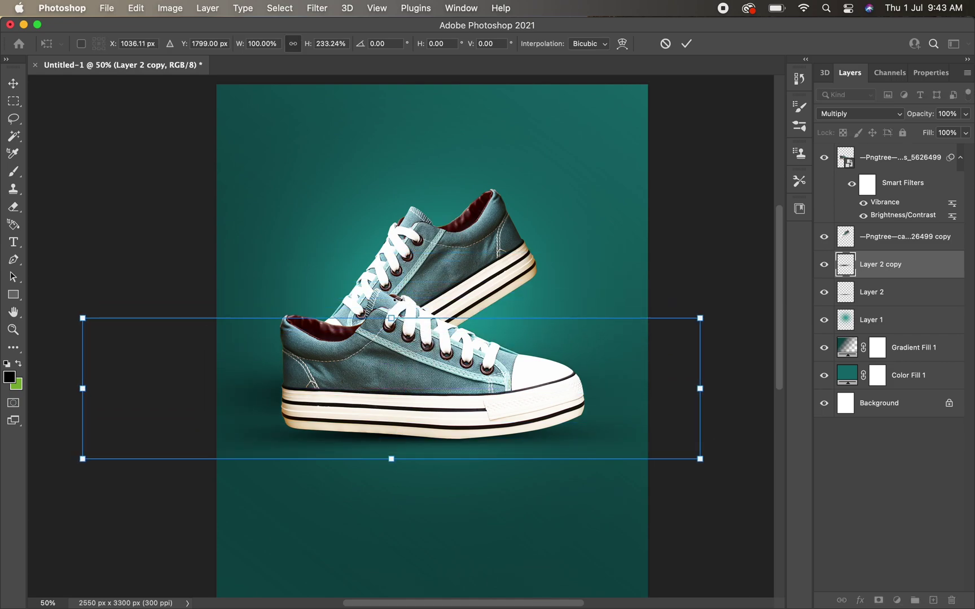
{"action": "left_click_drag", "start_coordinate": [391, 317], "coordinate": [388, 244]}
{"action": "left_click_drag", "start_coordinate": [413, 360], "coordinate": [380, 370]}
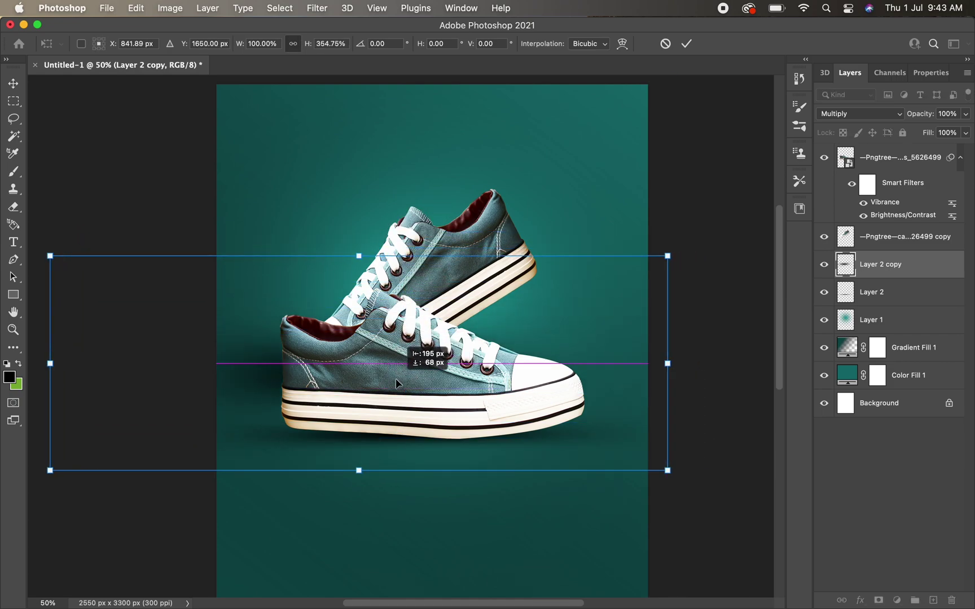
{"action": "left_click_drag", "start_coordinate": [667, 364], "coordinate": [748, 364]}
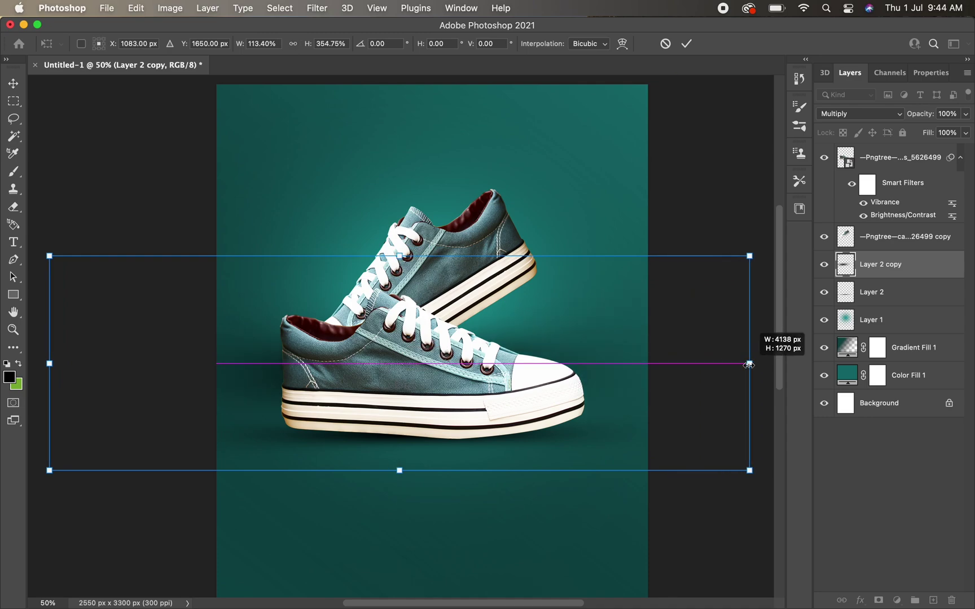
{"action": "left_click_drag", "start_coordinate": [404, 389], "coordinate": [413, 397]}
{"action": "key", "text": "Return"}
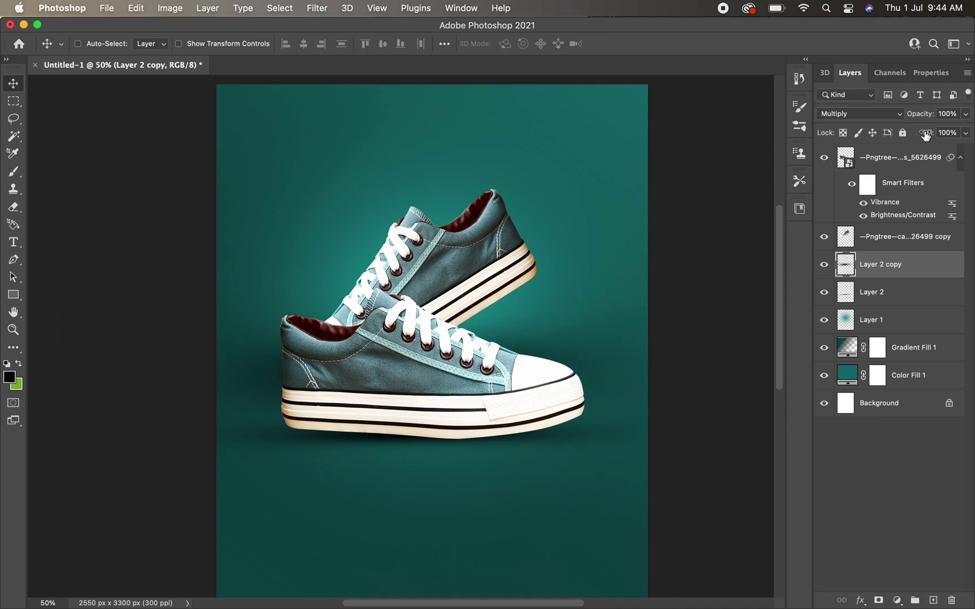
Step: Lower the shadow copy's opacity to 46% and reposition it under the shoes
{"action": "left_click_drag", "start_coordinate": [922, 121], "coordinate": [911, 121]}
{"action": "left_click_drag", "start_coordinate": [441, 374], "coordinate": [445, 377]}
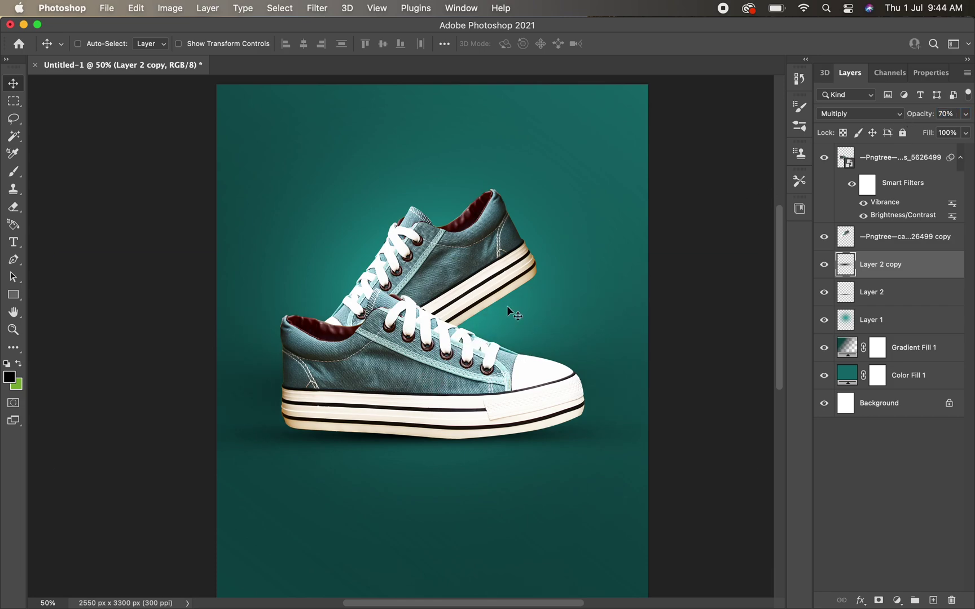
{"action": "left_click_drag", "start_coordinate": [917, 117], "coordinate": [902, 118]}
{"action": "left_click_drag", "start_coordinate": [901, 117], "coordinate": [900, 117]}
{"action": "left_click_drag", "start_coordinate": [385, 377], "coordinate": [404, 364]}
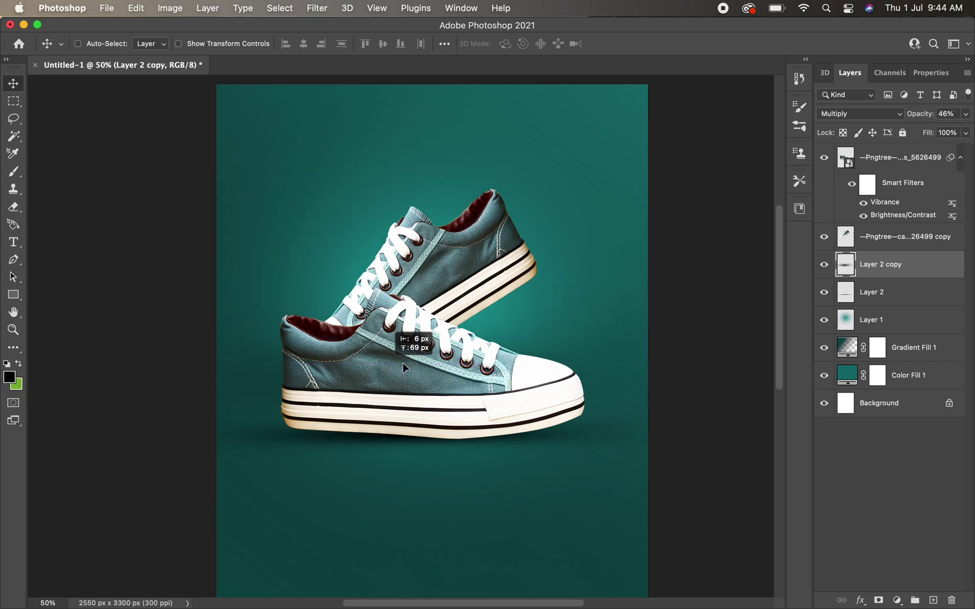
{"action": "scroll", "coordinate": [541, 360], "scroll_direction": "down", "scroll_amount": 3}
{"action": "scroll", "coordinate": [508, 322], "scroll_direction": "left", "scroll_amount": 2}
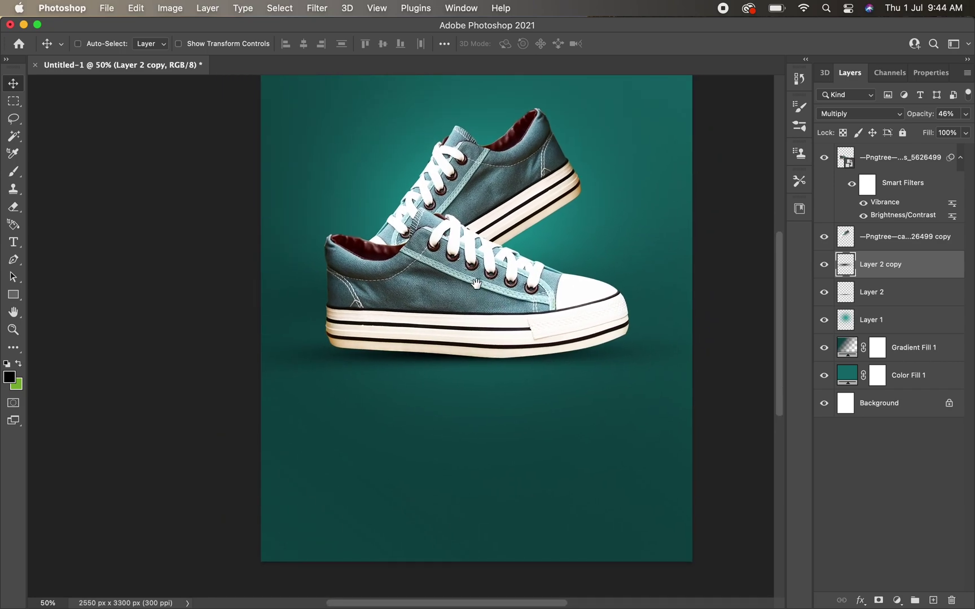
{"action": "scroll", "coordinate": [477, 285], "scroll_direction": "down", "scroll_amount": 1}
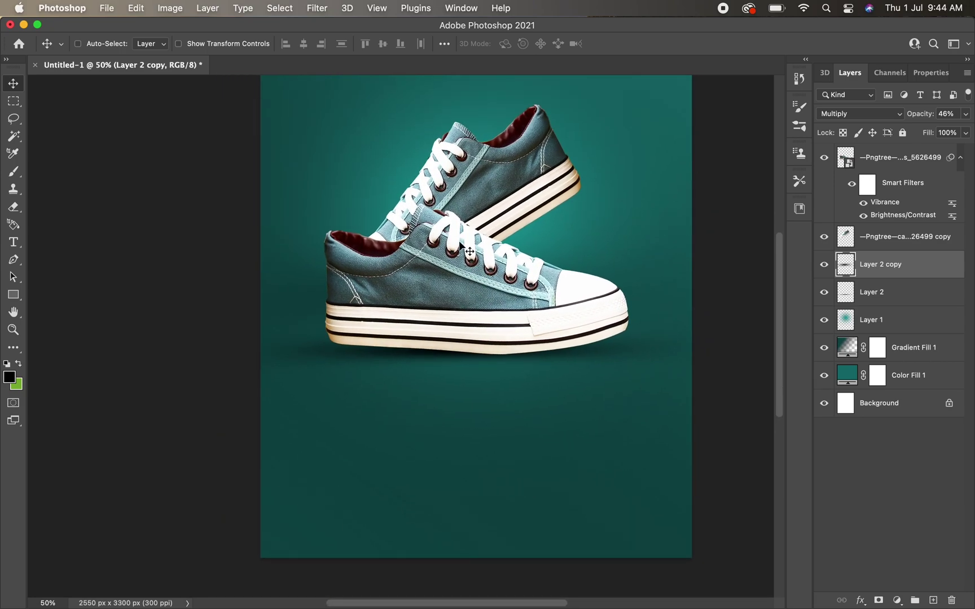
{"action": "scroll", "coordinate": [462, 305], "scroll_direction": "up", "scroll_amount": 2}
{"action": "left_click", "coordinate": [884, 320]}
Step: Widen the teal glow on Layer 1 to about 104% and re-centre it behind the shoes
{"action": "key", "text": "super+t"}
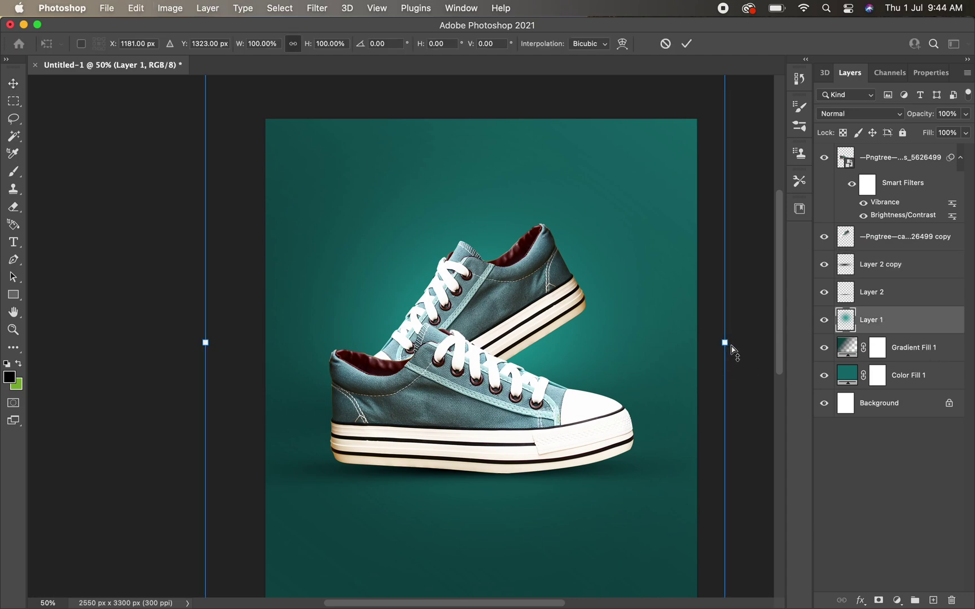
{"action": "left_click_drag", "start_coordinate": [731, 345], "coordinate": [736, 326]}
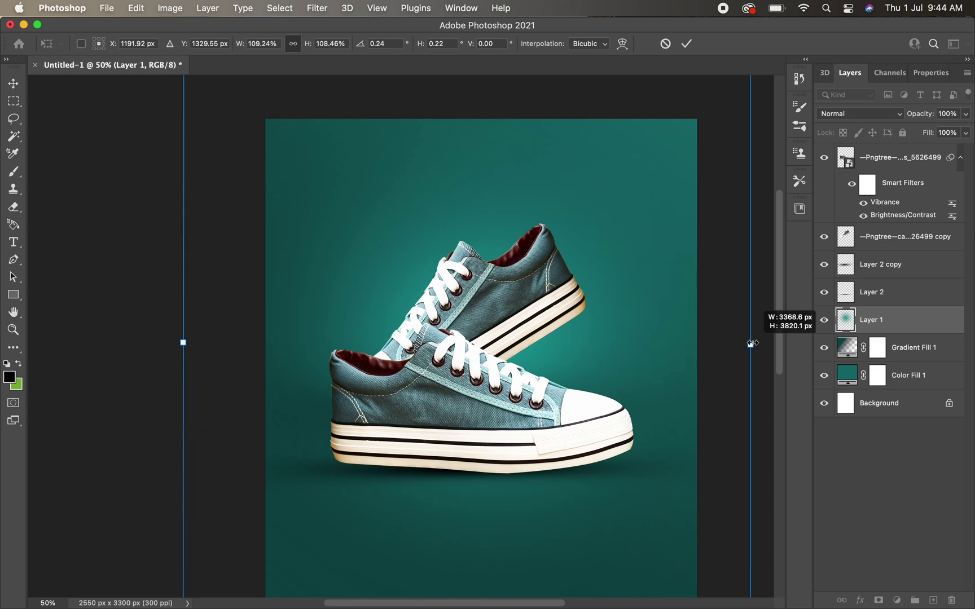
{"action": "left_click_drag", "start_coordinate": [538, 312], "coordinate": [536, 325]}
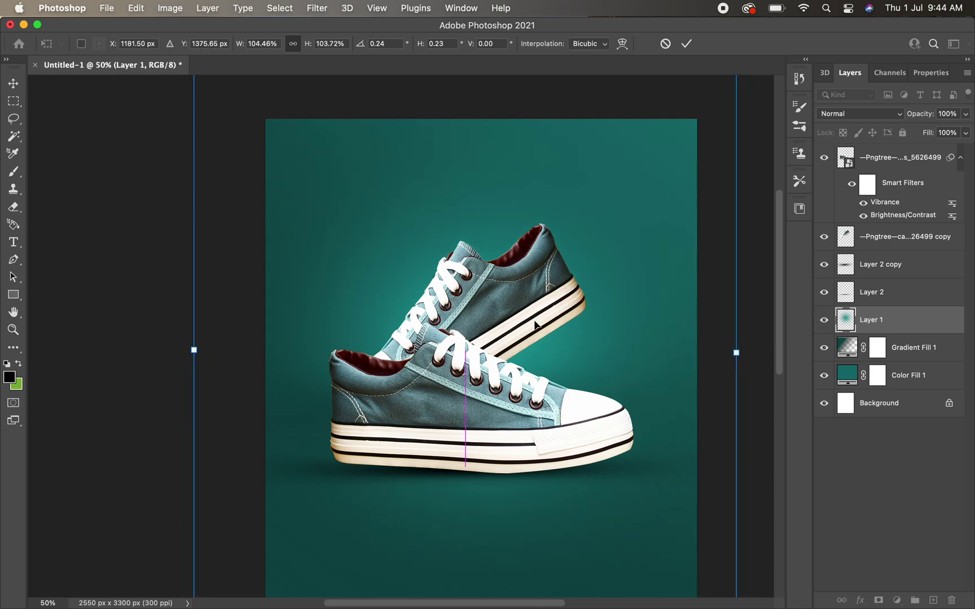
{"action": "key", "text": "Return"}
{"action": "scroll", "coordinate": [537, 304], "scroll_direction": "down", "scroll_amount": 5}
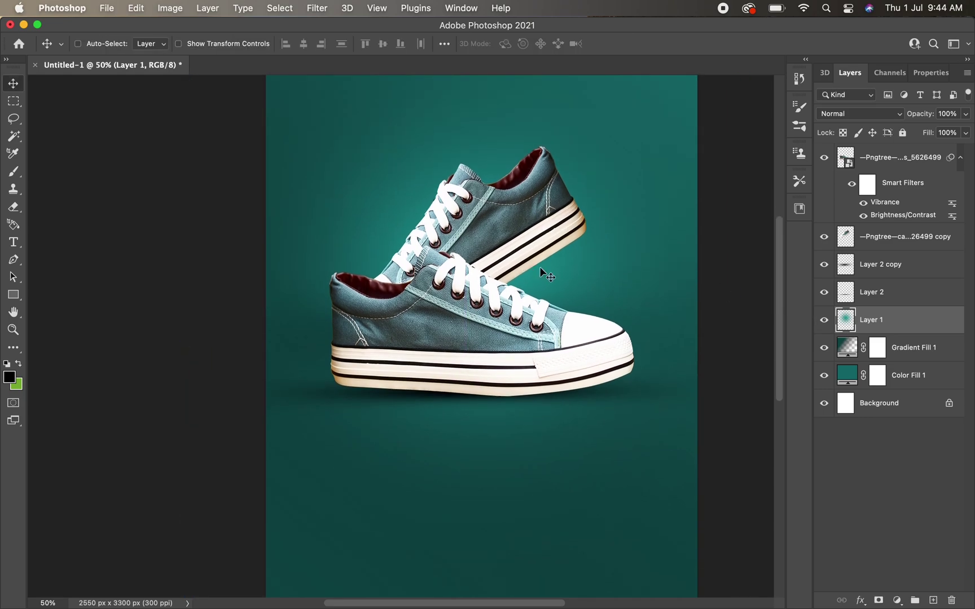
{"action": "left_click_drag", "start_coordinate": [574, 290], "coordinate": [566, 342]}
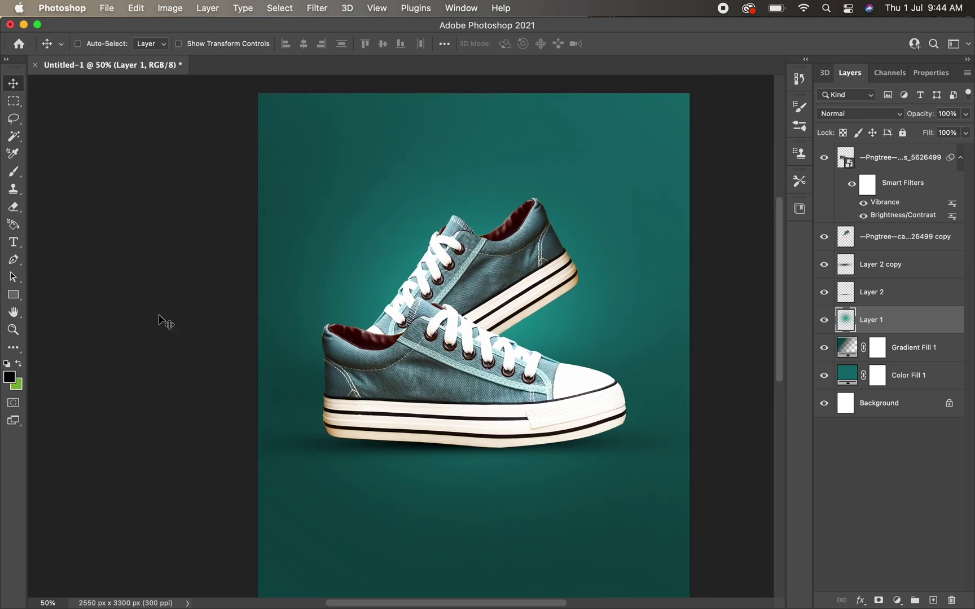
{"action": "left_click", "coordinate": [13, 295]}
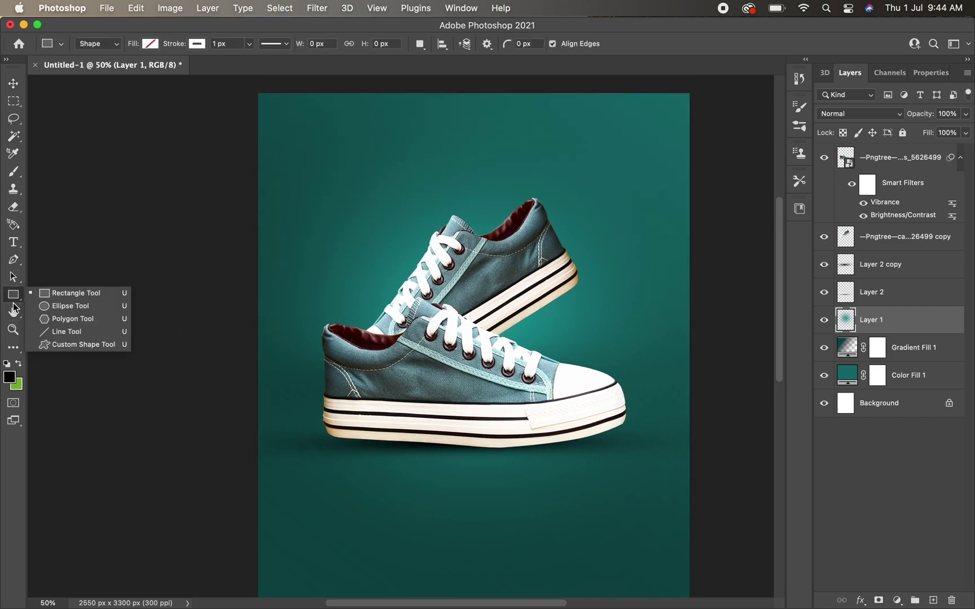
Step: Draw a 3-sided polygon triangle over the shoes with a 12.87 px white outline
{"action": "left_click", "coordinate": [61, 324]}
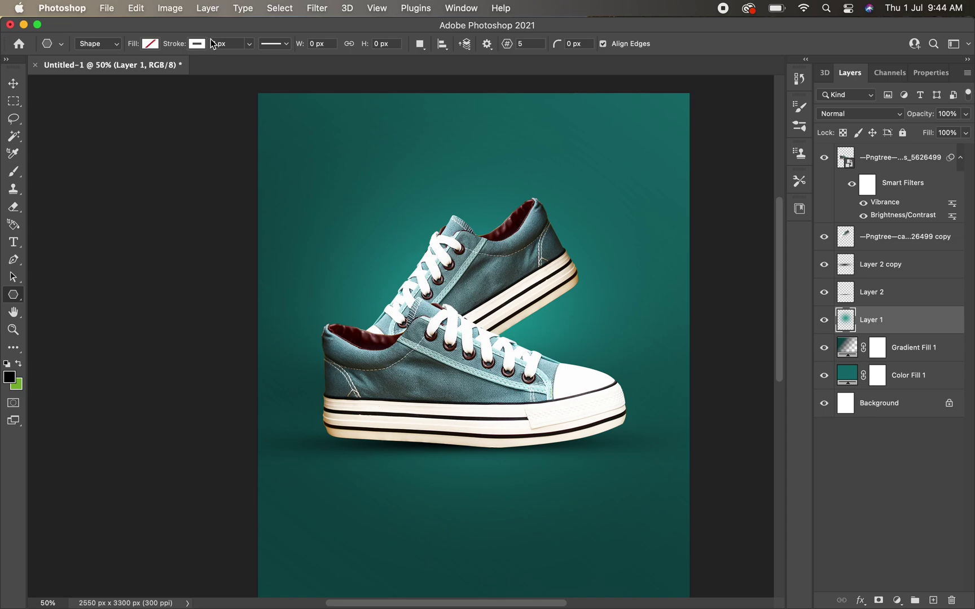
{"action": "left_click", "coordinate": [528, 43]}
{"action": "left_click_drag", "start_coordinate": [408, 221], "coordinate": [592, 478]}
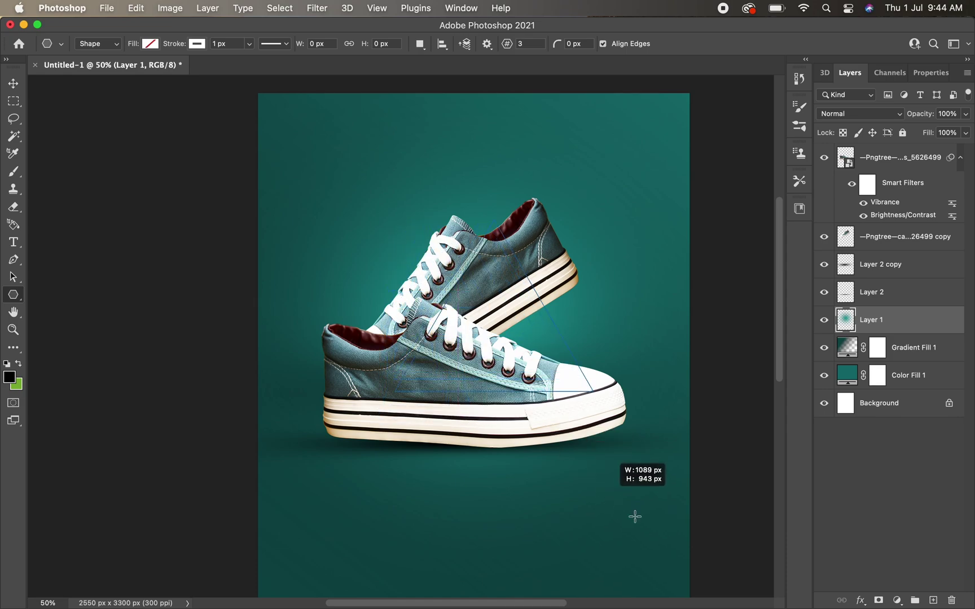
{"action": "left_click_drag", "start_coordinate": [592, 478], "coordinate": [652, 486]}
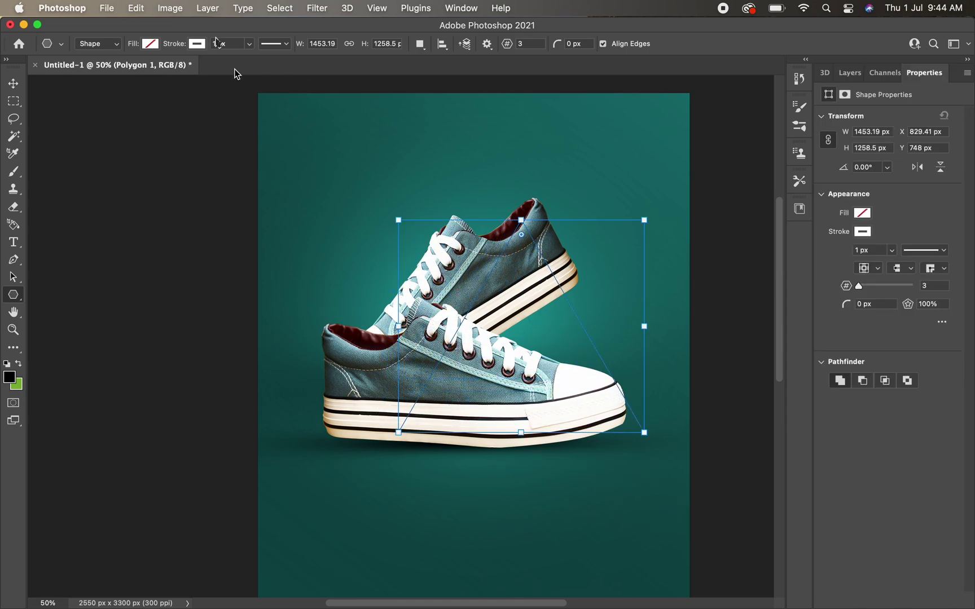
{"action": "left_click", "coordinate": [249, 43]}
{"action": "left_click_drag", "start_coordinate": [242, 60], "coordinate": [251, 60]}
Step: Rotate and scale the triangle so one point faces down behind the shoes
{"action": "key", "text": "ctrl+t"}
{"action": "mouse_move", "coordinate": [613, 273]}
{"action": "left_mouse_down"}
{"action": "mouse_move", "coordinate": [553, 212]}
{"action": "mouse_move", "coordinate": [465, 277]}
{"action": "mouse_move", "coordinate": [465, 220]}
{"action": "left_mouse_up"}
{"action": "left_click_drag", "start_coordinate": [346, 157], "coordinate": [338, 158]}
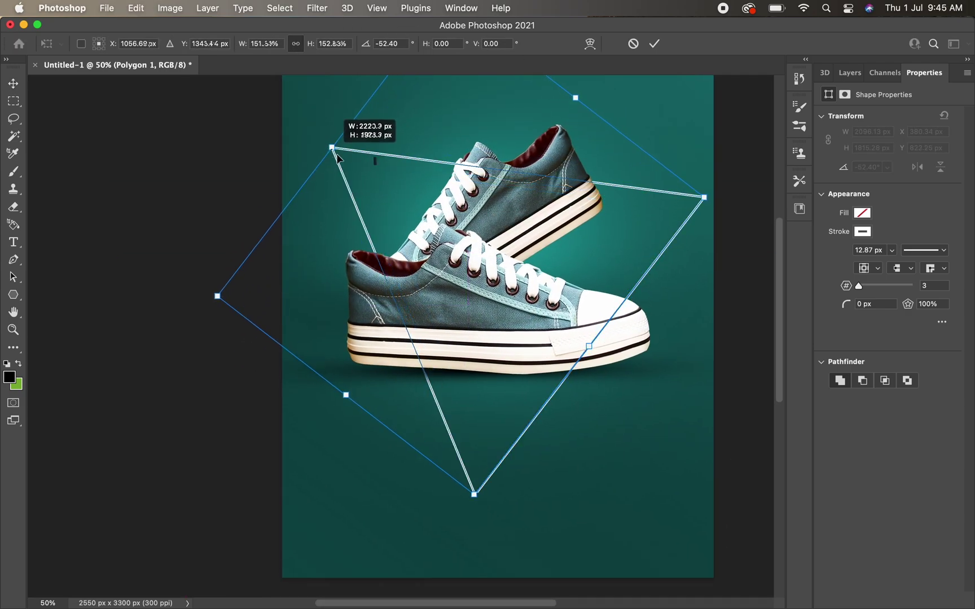
{"action": "scroll", "coordinate": [629, 299], "scroll_direction": "down", "scroll_amount": 1}
{"action": "left_click_drag", "start_coordinate": [593, 331], "coordinate": [552, 316]}
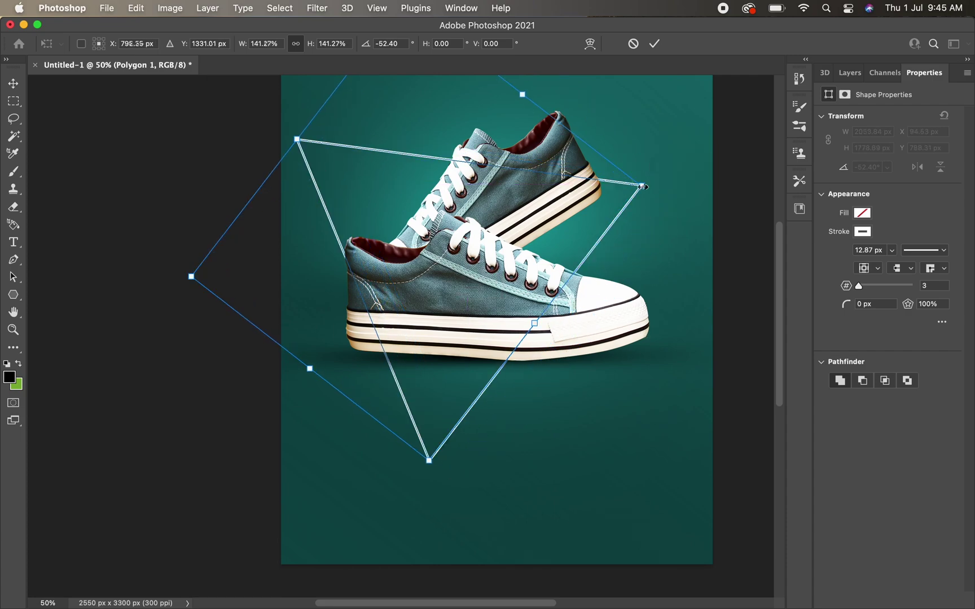
{"action": "left_click_drag", "start_coordinate": [653, 171], "coordinate": [649, 165]}
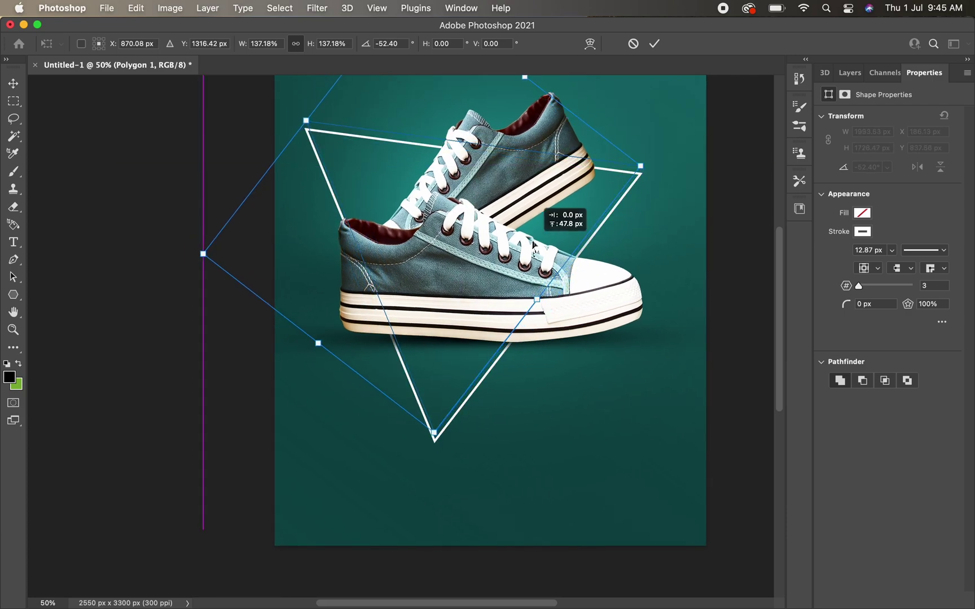
{"action": "key", "text": "Return"}
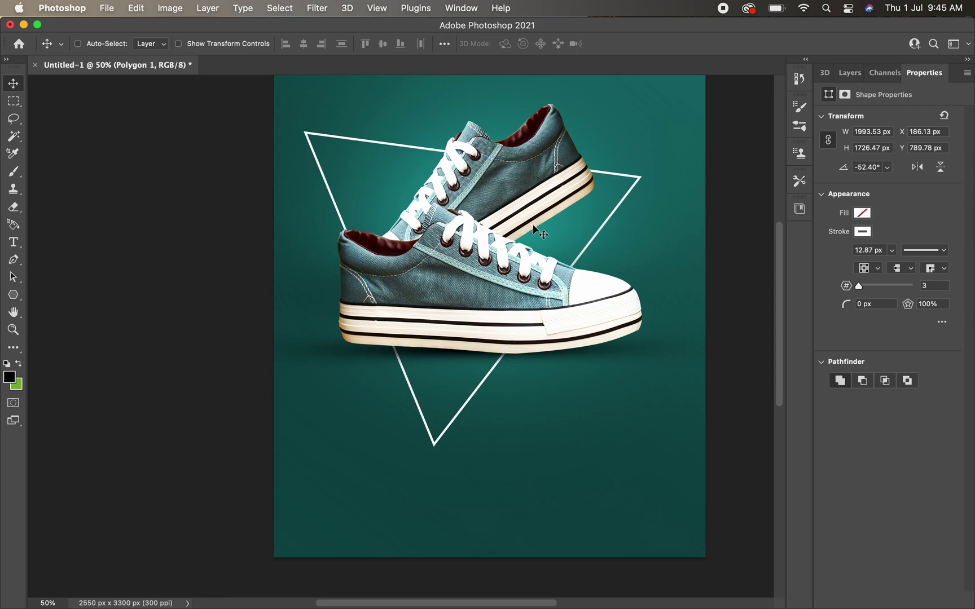
Step: Duplicate the triangle as Polygon 1 copy and scale it to about 120% from its centre
{"action": "key", "text": "ctrl+j"}
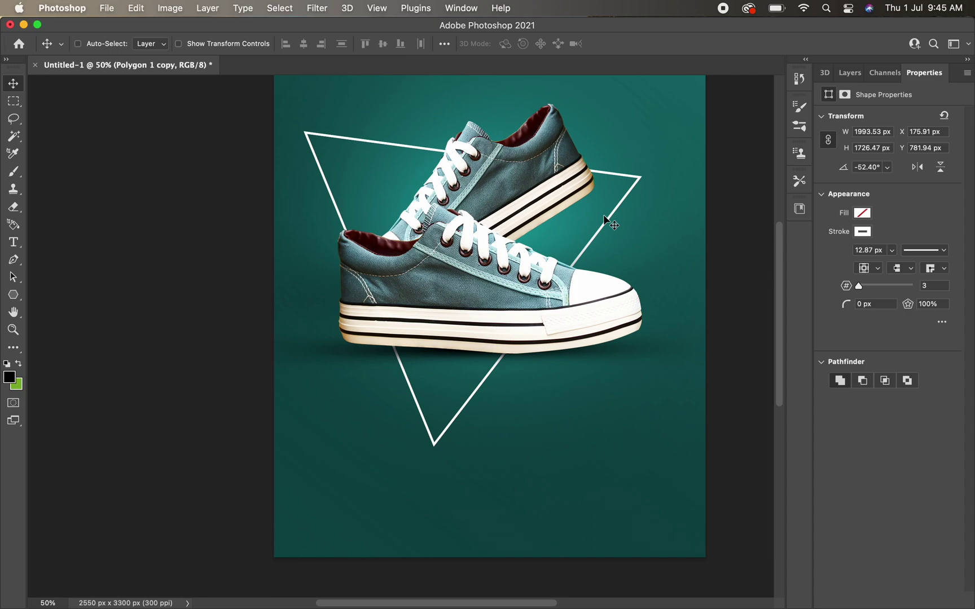
{"action": "key", "text": "ctrl+t"}
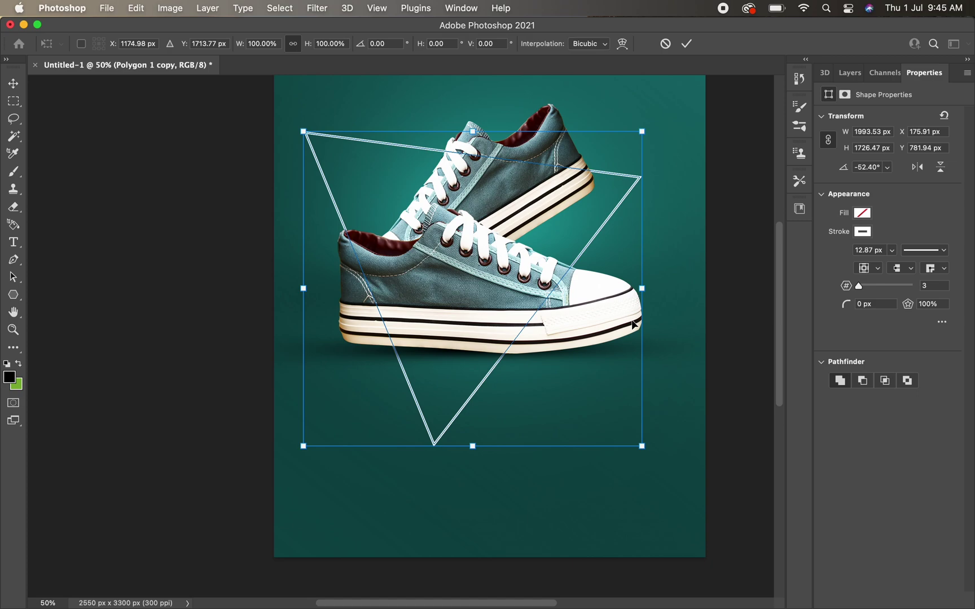
{"action": "left_click_drag", "start_coordinate": [640, 289], "coordinate": [674, 295]}
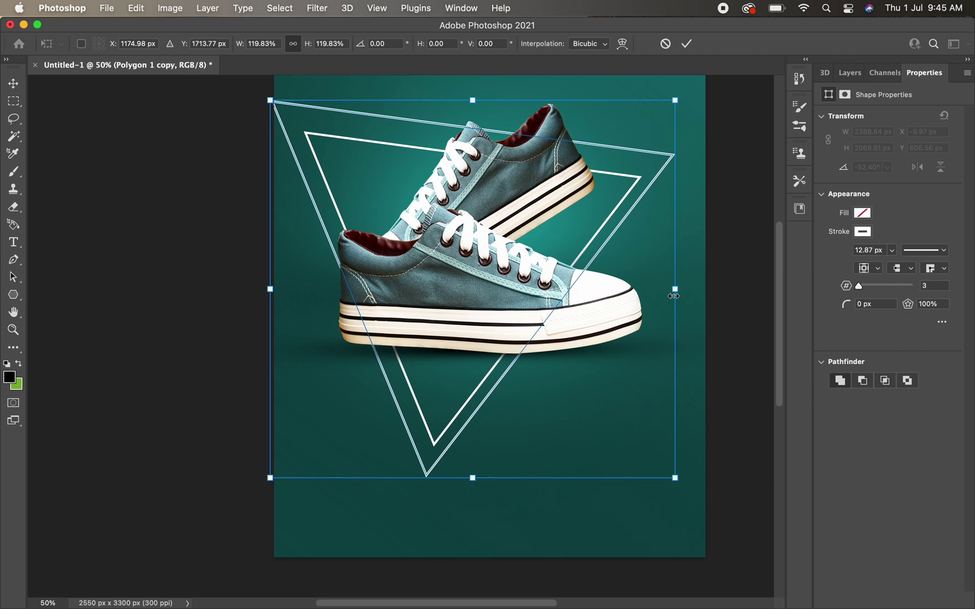
{"action": "key", "text": "Return"}
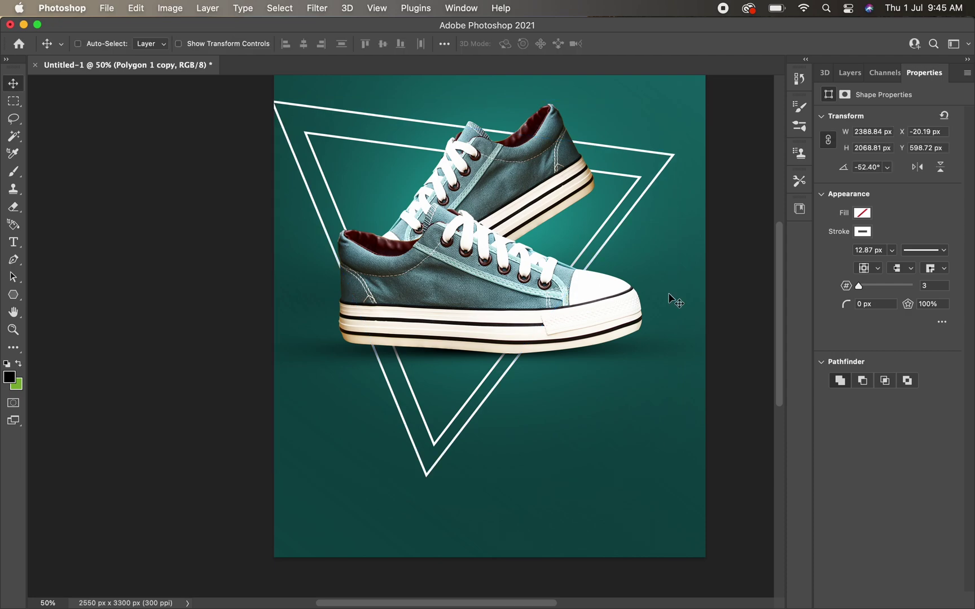
{"action": "left_click", "coordinate": [843, 81]}
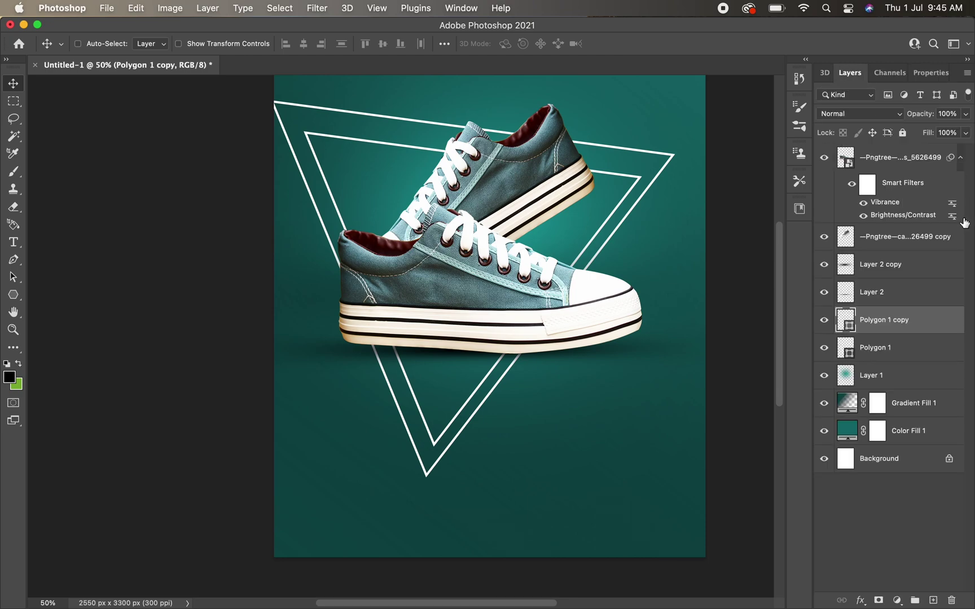
Step: Drop Polygon 1 copy's layer opacity to 12%
{"action": "left_click_drag", "start_coordinate": [921, 117], "coordinate": [849, 126]}
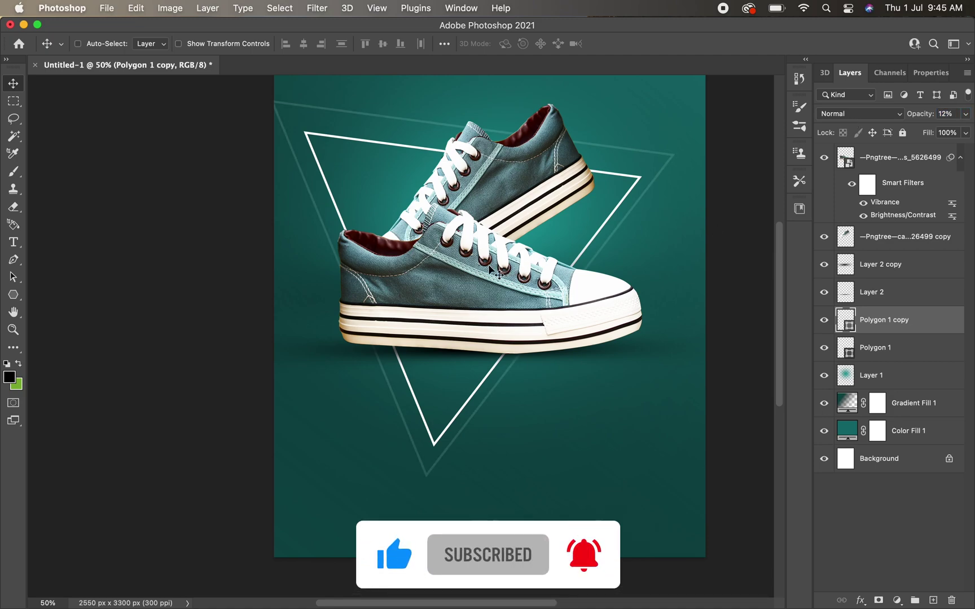
{"action": "mouse_move", "coordinate": [447, 236]}
{"action": "left_mouse_down"}
{"action": "mouse_move", "coordinate": [455, 370]}
{"action": "mouse_move", "coordinate": [452, 264]}
{"action": "left_mouse_up"}
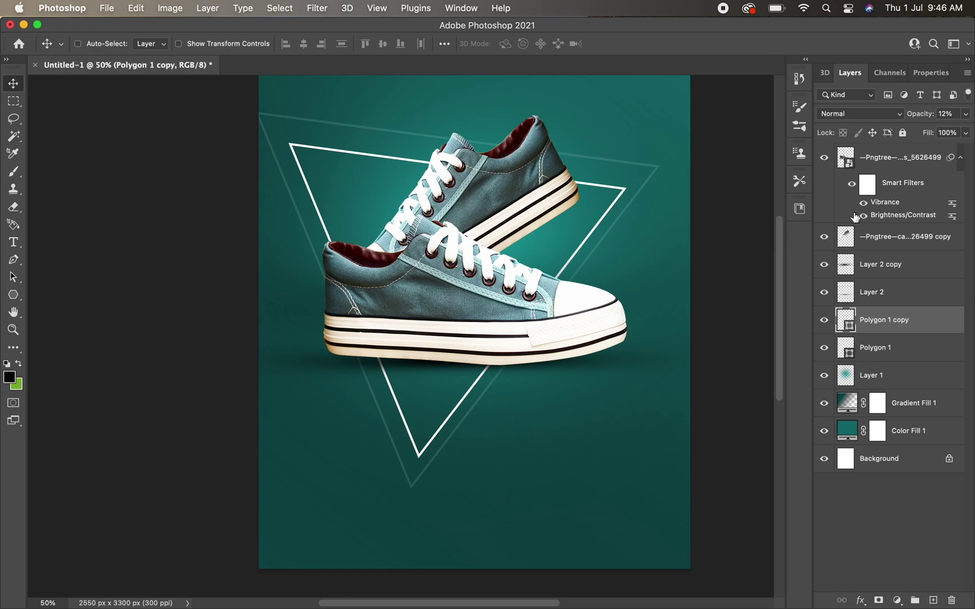
{"action": "left_click", "coordinate": [895, 160]}
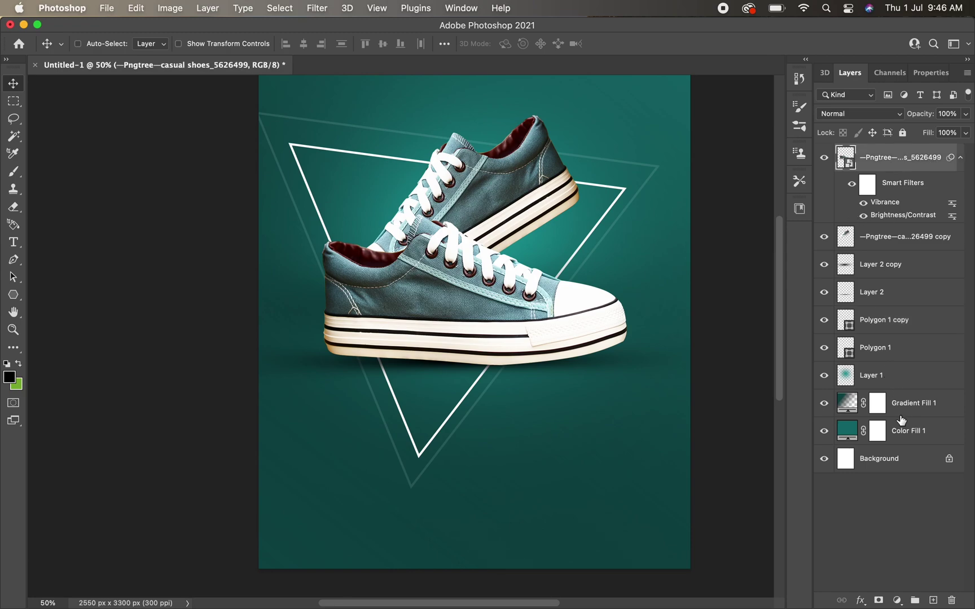
Step: Select every layer from the top down to Color Fill 1 and group them as 'art'
{"action": "left_click", "coordinate": [914, 436], "text": "shift"}
{"action": "key", "text": "super+g"}
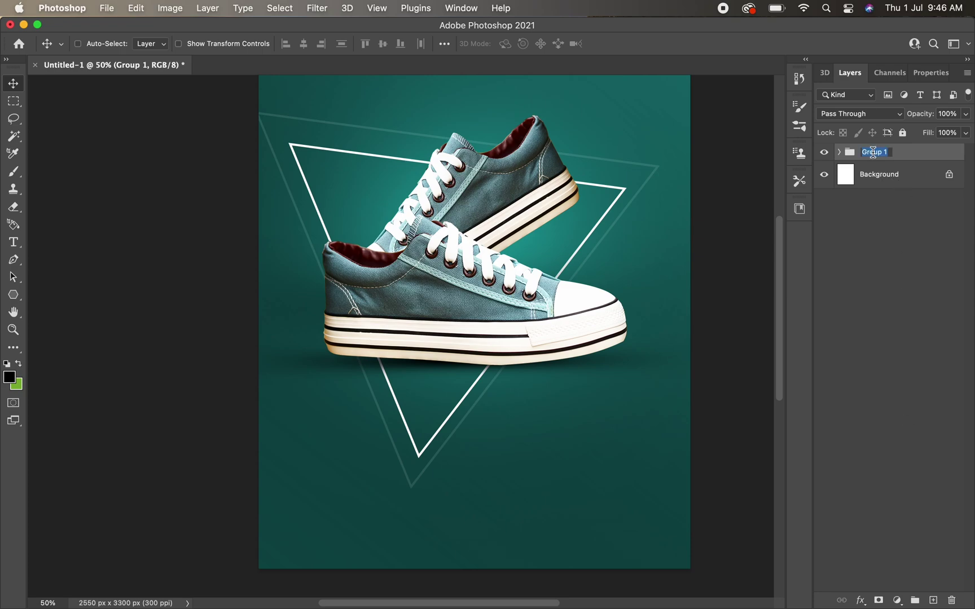
{"action": "type", "text": "art"}
{"action": "key", "text": "Return"}
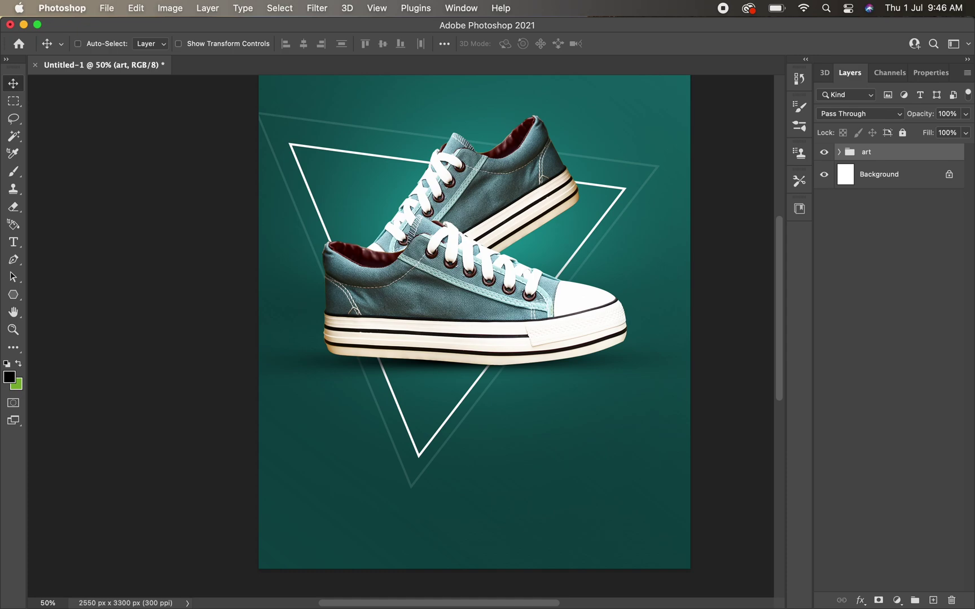
Step: Type SALE below the sneakers in white #ffffff at 88 pt and place it
{"action": "scroll", "coordinate": [365, 226], "scroll_direction": "up", "scroll_amount": 3}
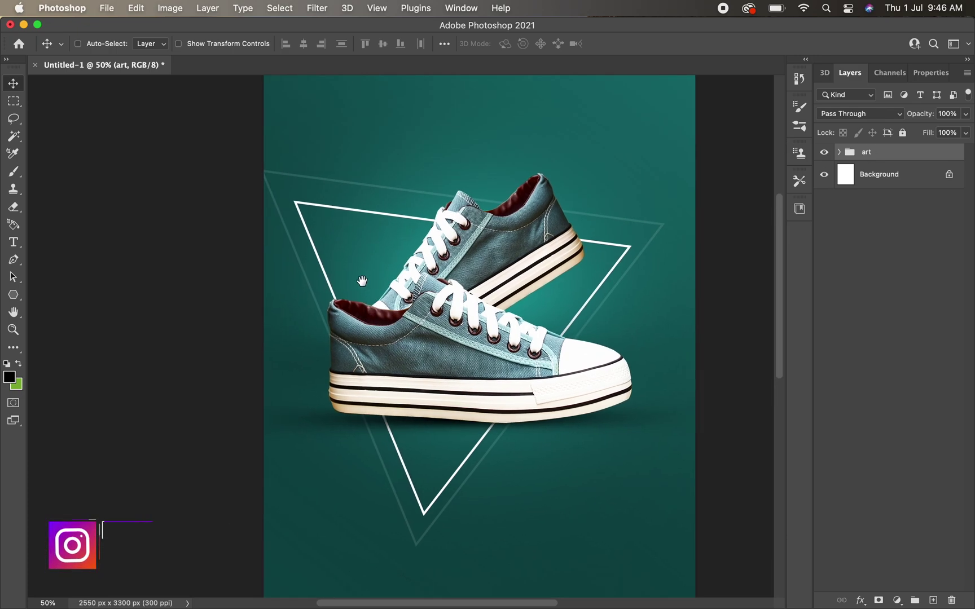
{"action": "left_click", "coordinate": [14, 242]}
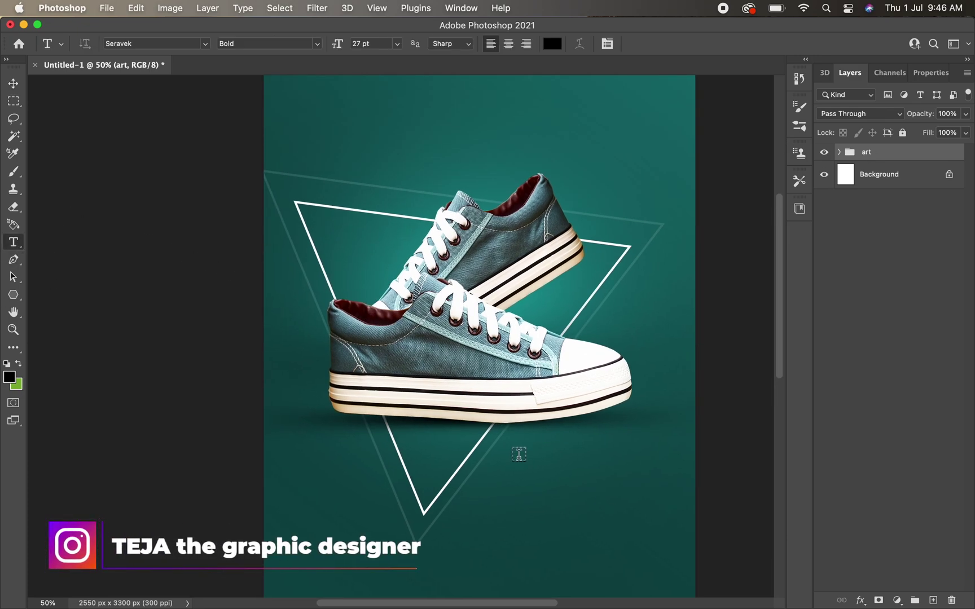
{"action": "left_click", "coordinate": [511, 511]}
{"action": "type", "text": "SALE"}
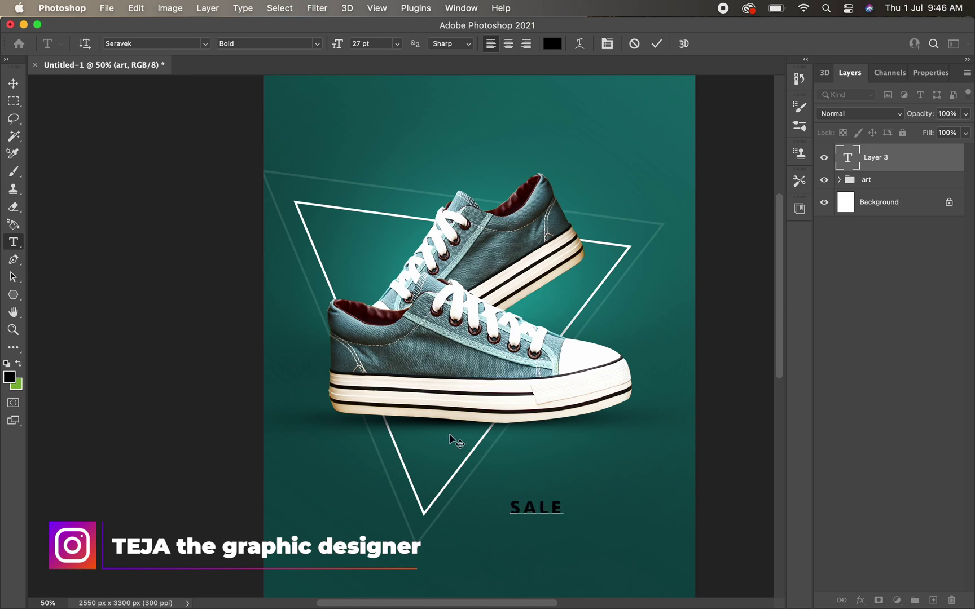
{"action": "key", "text": "super+a"}
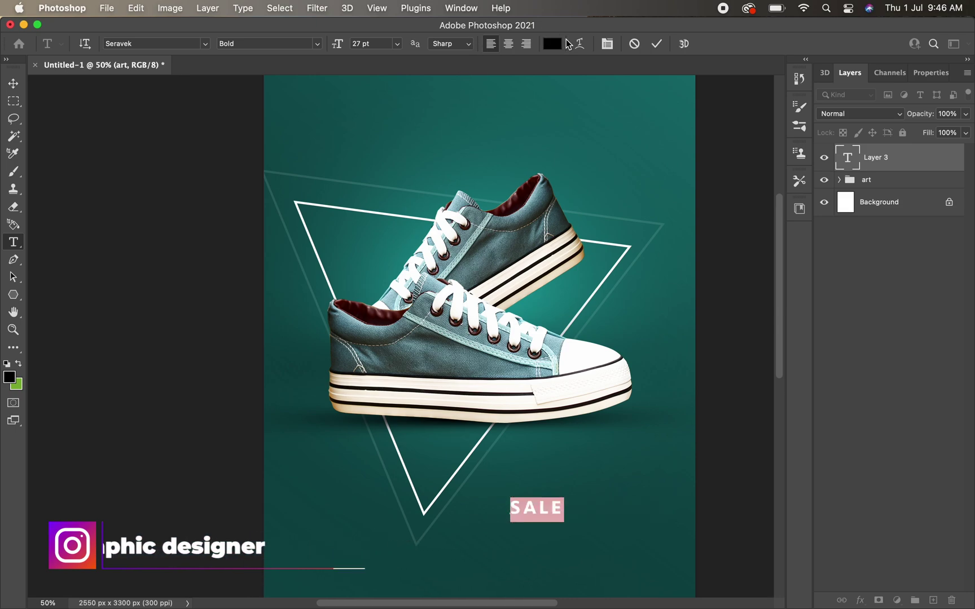
{"action": "left_click", "coordinate": [559, 48]}
{"action": "type", "text": "ffffff"}
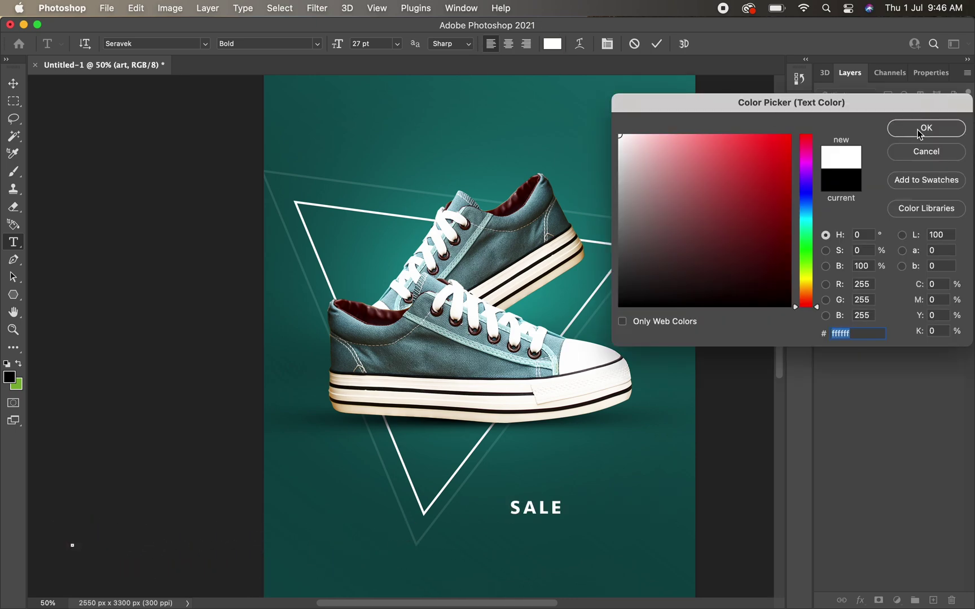
{"action": "left_click", "coordinate": [919, 129]}
{"action": "left_click_drag", "start_coordinate": [338, 43], "coordinate": [387, 55]}
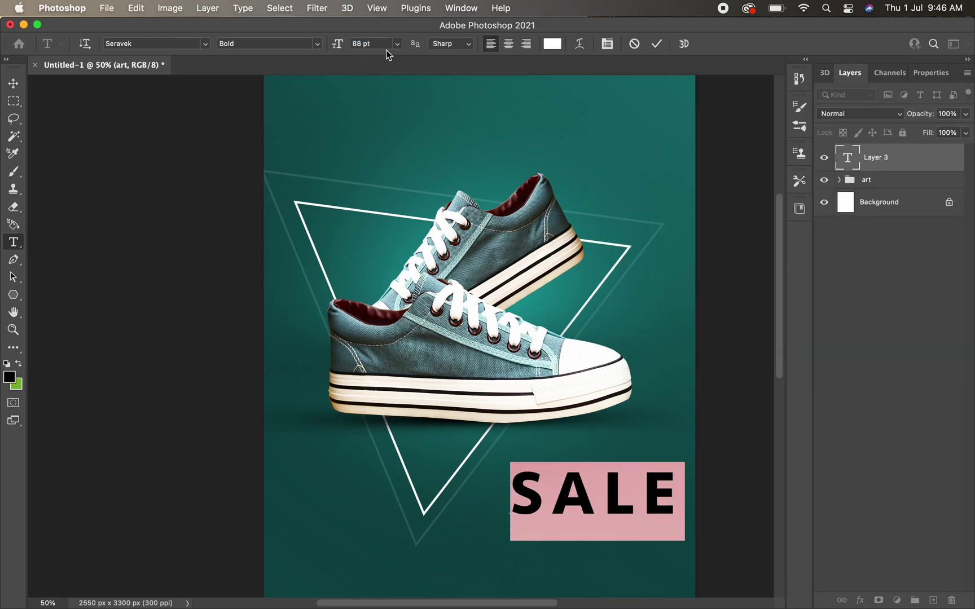
{"action": "left_click", "coordinate": [13, 83]}
{"action": "scroll", "coordinate": [592, 395], "scroll_direction": "down", "scroll_amount": 5}
{"action": "mouse_move", "coordinate": [616, 392]}
{"action": "left_mouse_down"}
{"action": "mouse_move", "coordinate": [561, 331]}
{"action": "mouse_move", "coordinate": [552, 356]}
{"action": "left_mouse_up"}
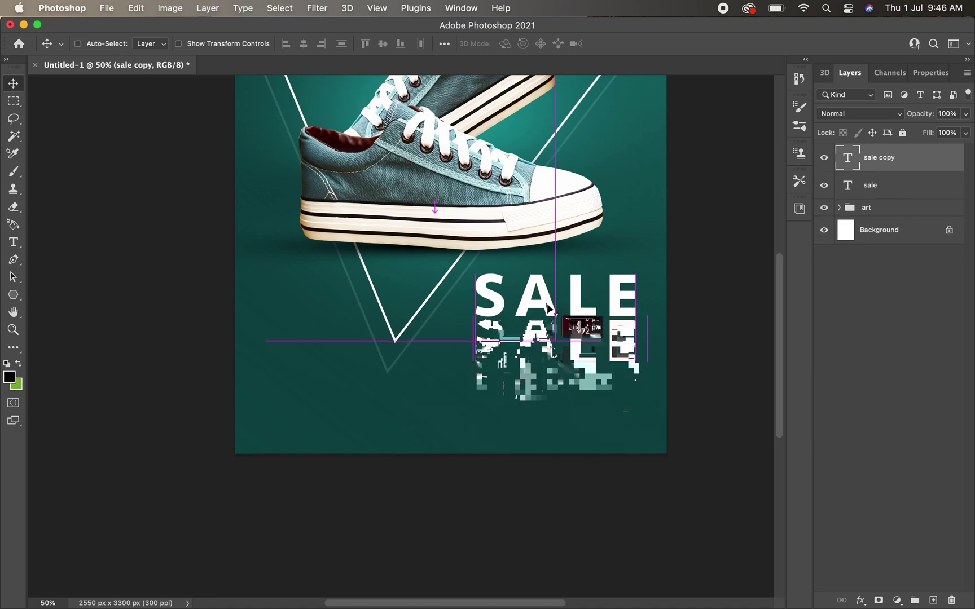
Step: Retype the SALE copy as 'UPTO 50% OFF' in Light weight at 28 pt
{"action": "double_click", "coordinate": [548, 348]}
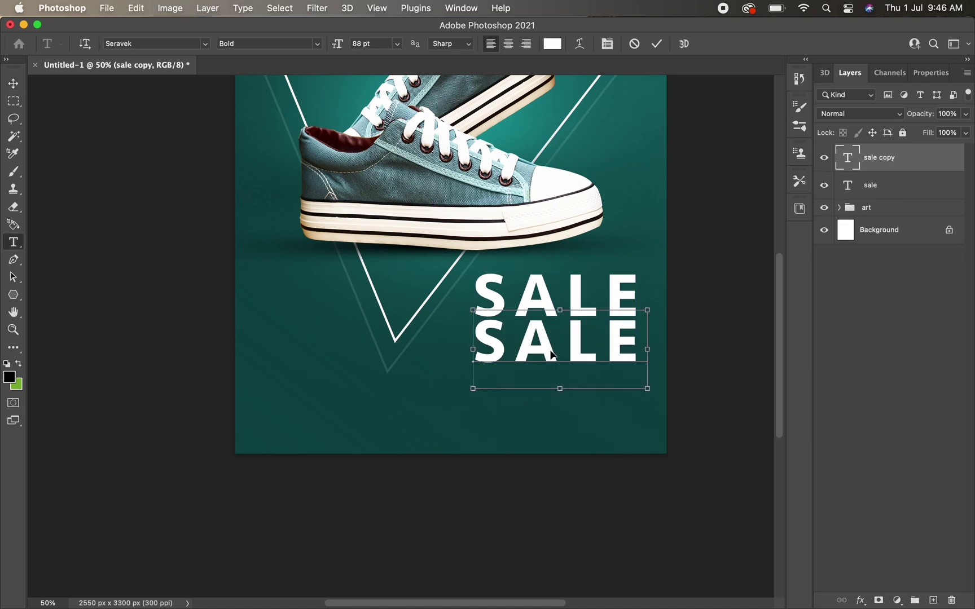
{"action": "key", "text": "super+t"}
{"action": "left_click", "coordinate": [873, 357]}
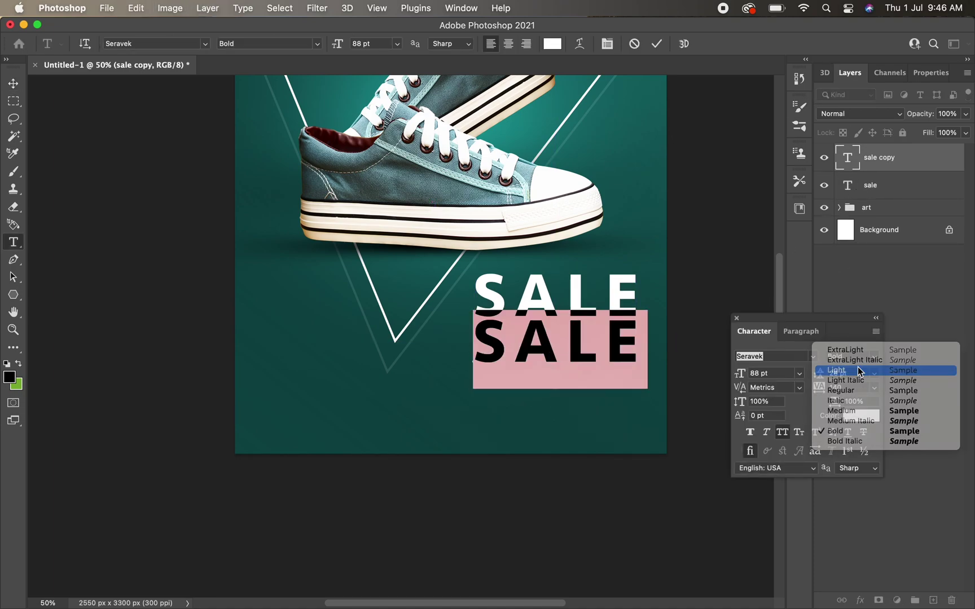
{"action": "left_click", "coordinate": [858, 367]}
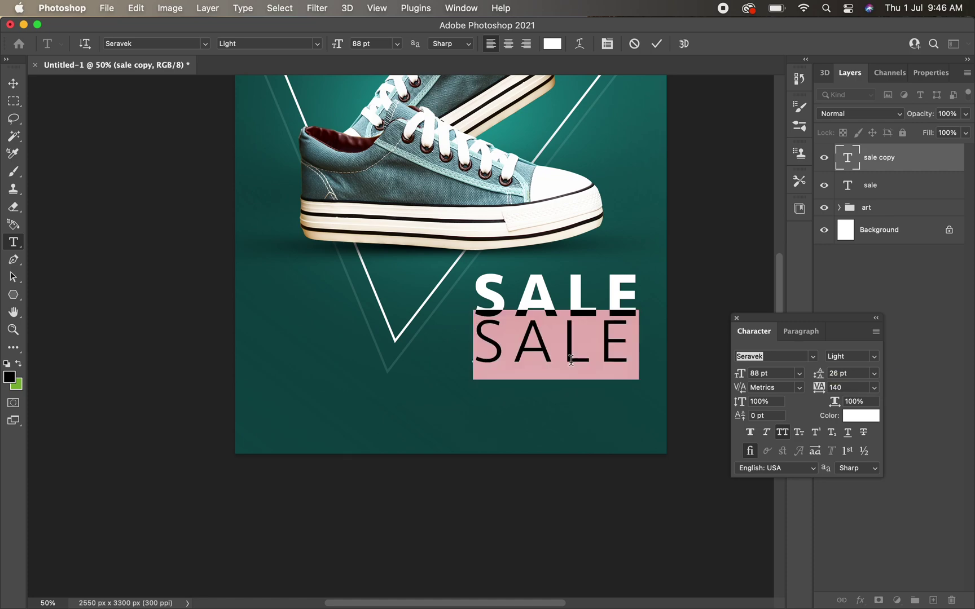
{"action": "type", "text": "UPTO"}
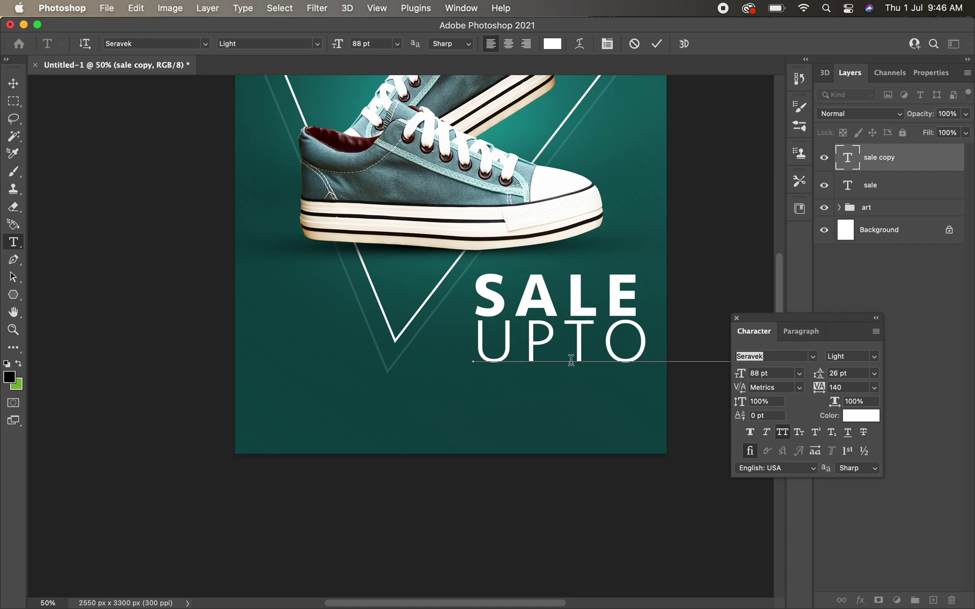
{"action": "key", "text": "super+a"}
{"action": "mouse_move", "coordinate": [739, 373]}
{"action": "left_mouse_down"}
{"action": "mouse_move", "coordinate": [698, 384]}
{"action": "mouse_move", "coordinate": [661, 365]}
{"action": "left_mouse_up"}
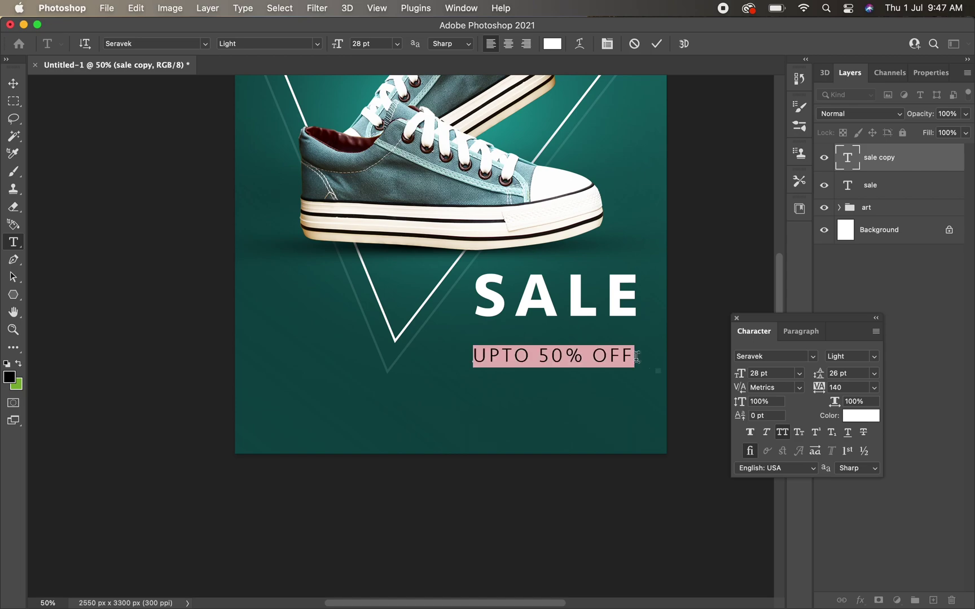
{"action": "double_click", "coordinate": [635, 357]}
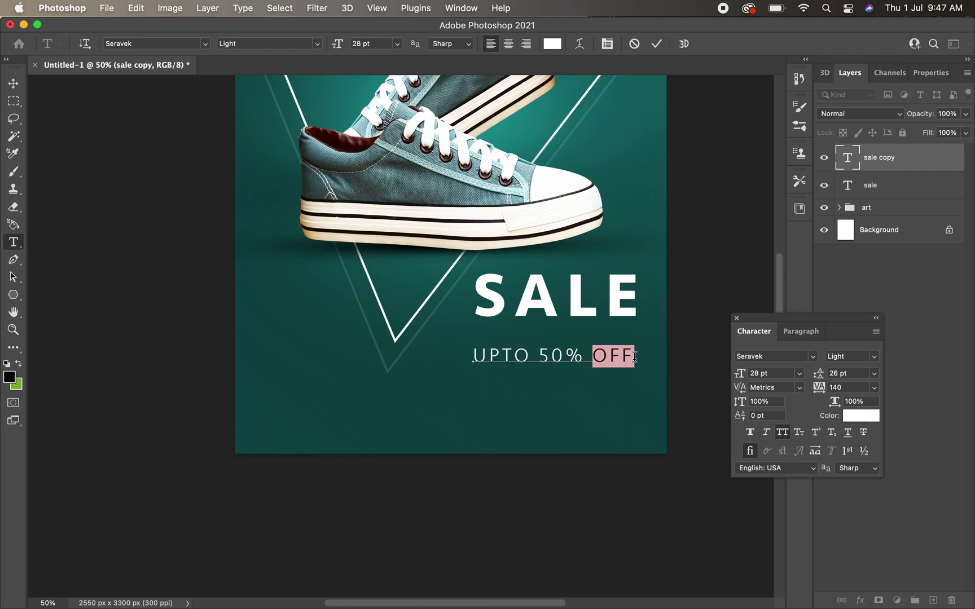
{"action": "left_click", "coordinate": [100, 146]}
Step: Position the UPTO 50% OFF line directly under SALE
{"action": "key", "text": "v"}
{"action": "key", "text": "ctrl+plus"}
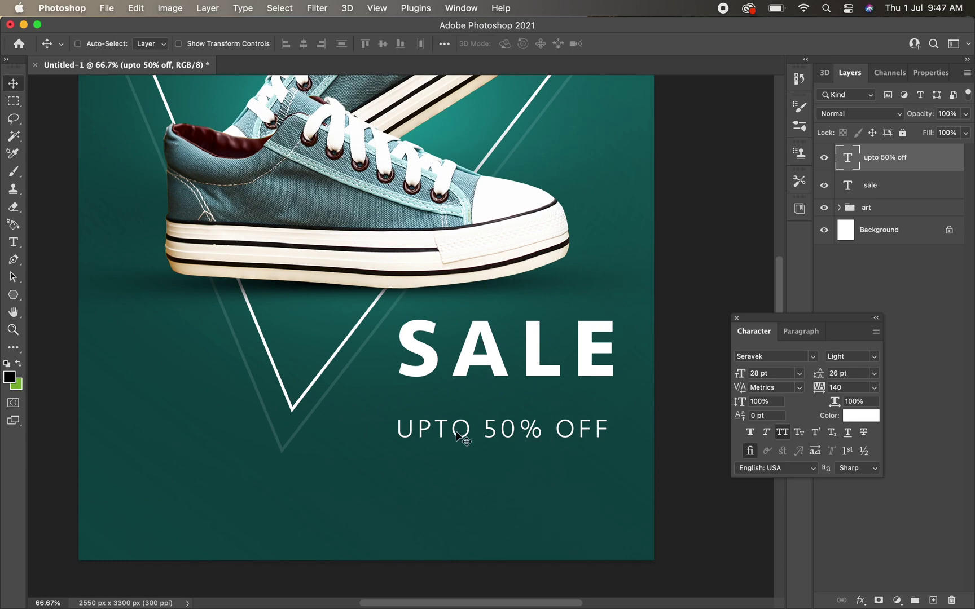
{"action": "left_click_drag", "start_coordinate": [457, 432], "coordinate": [465, 404]}
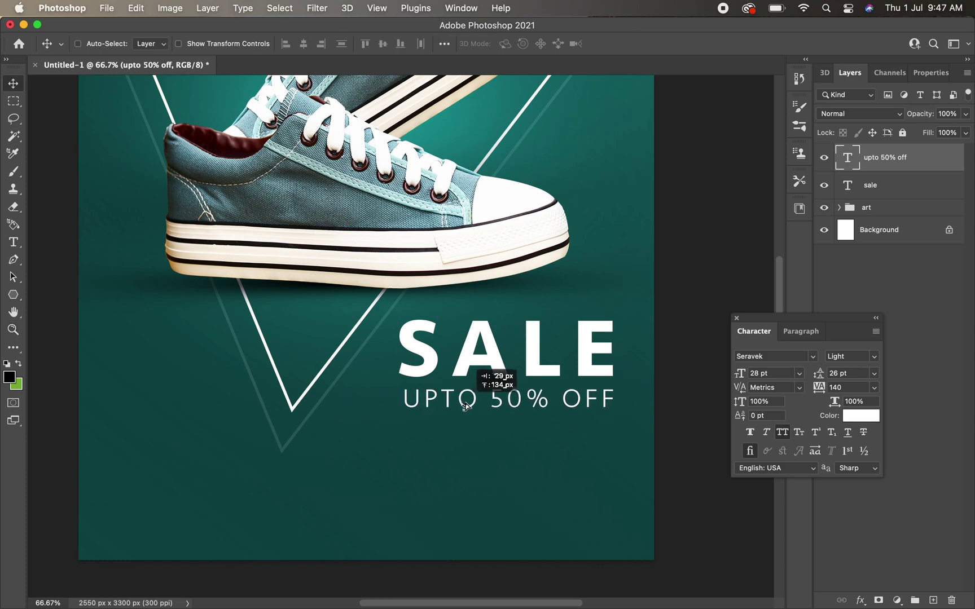
{"action": "left_click_drag", "start_coordinate": [466, 405], "coordinate": [510, 401]}
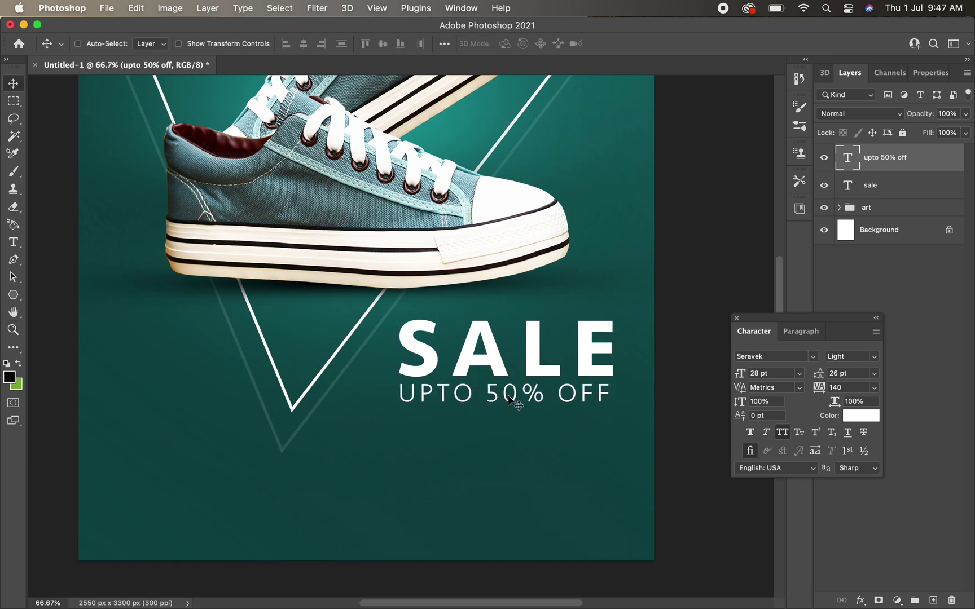
{"action": "scroll", "coordinate": [505, 395], "scroll_direction": "down", "scroll_amount": 3}
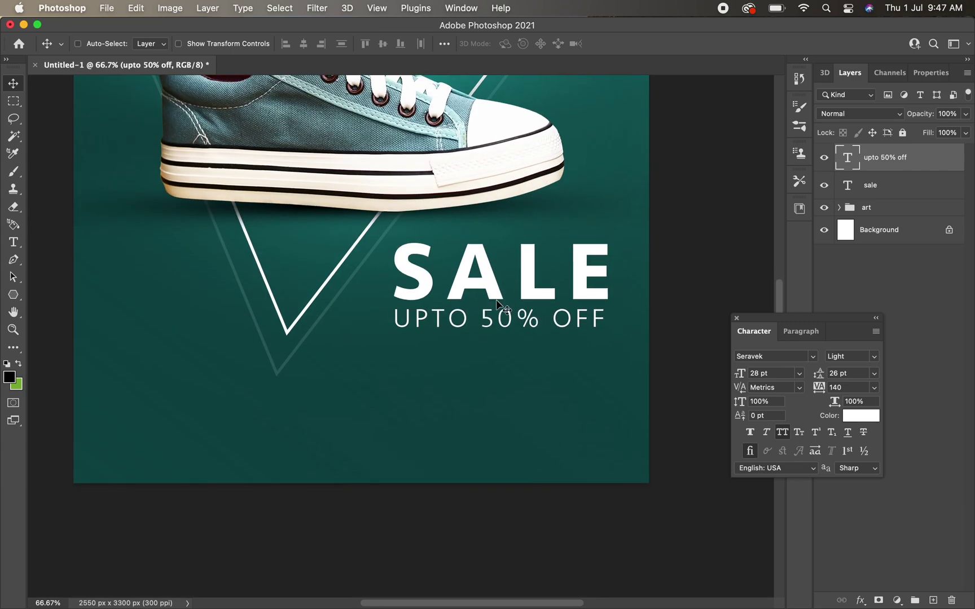
{"action": "left_click_drag", "start_coordinate": [502, 307], "coordinate": [494, 354], "text": "alt"}
Step: Retype the duplicate as 'FOOTWARE FASHION' at 20 pt and align it beneath UPTO 50% OFF
{"action": "double_click", "coordinate": [495, 353]}
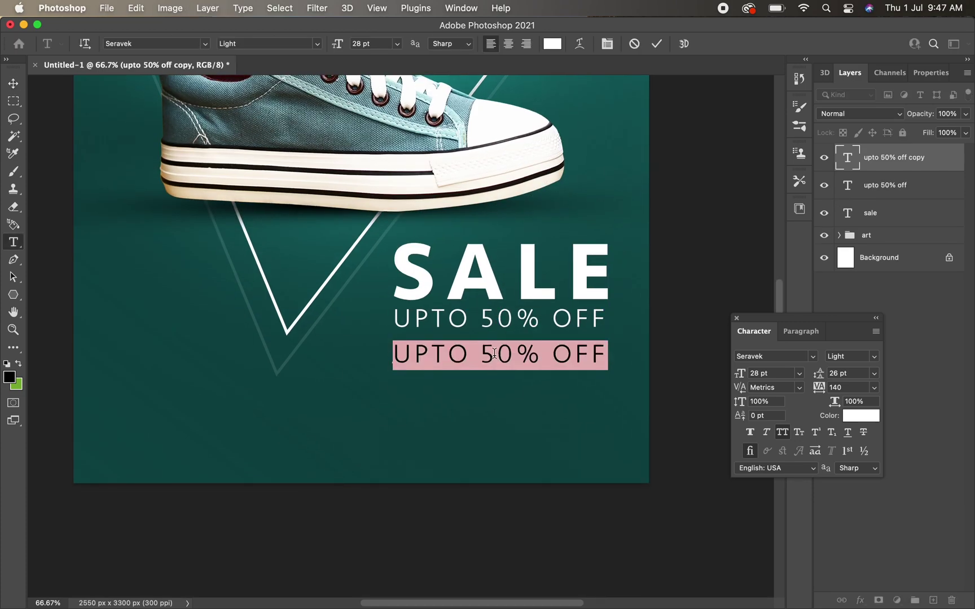
{"action": "type", "text": "FOOTWARE"}
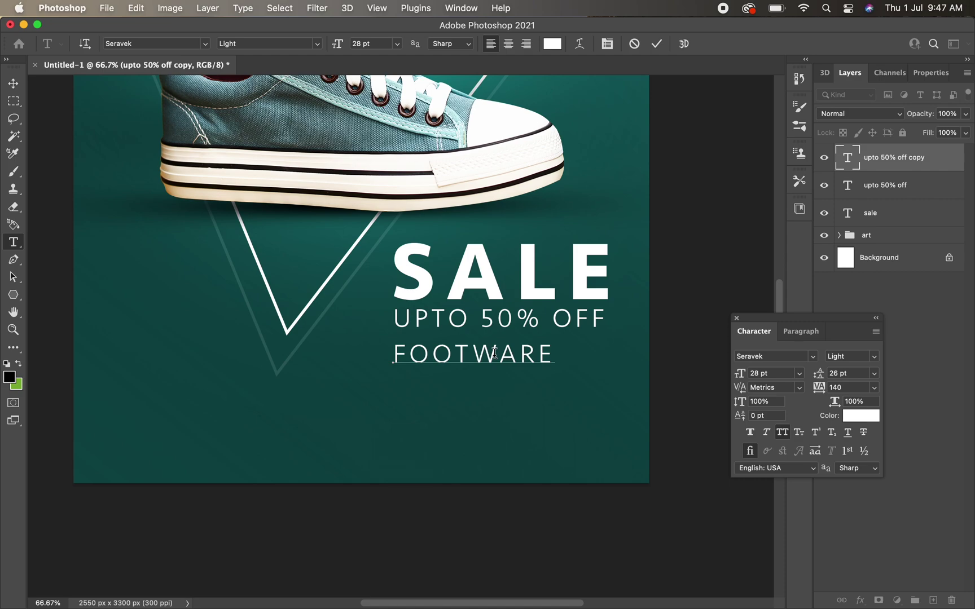
{"action": "type", "text": " FASH"}
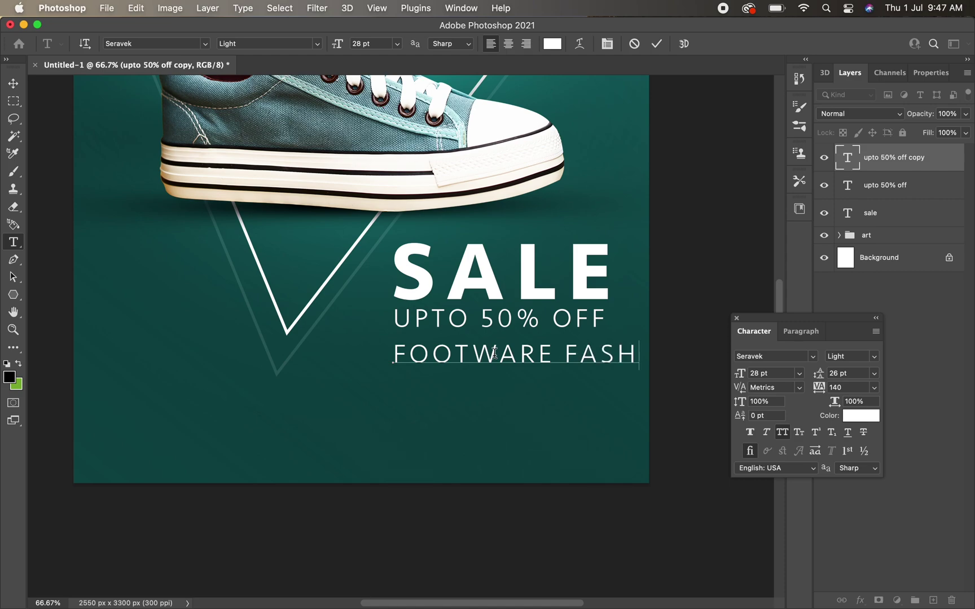
{"action": "type", "text": "ION"}
{"action": "key", "text": "super+a"}
{"action": "left_click_drag", "start_coordinate": [740, 374], "coordinate": [740, 378]}
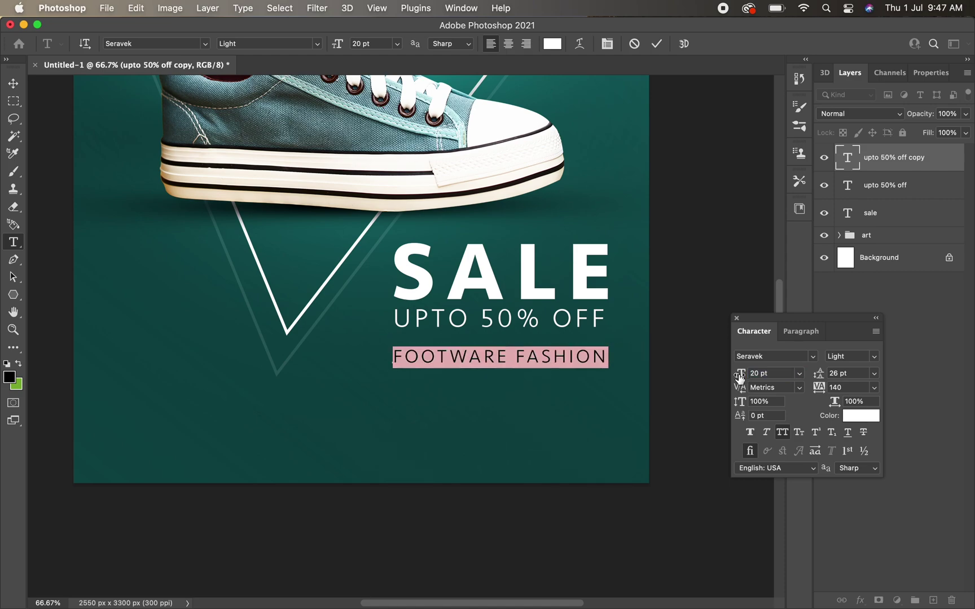
{"action": "left_click", "coordinate": [14, 100]}
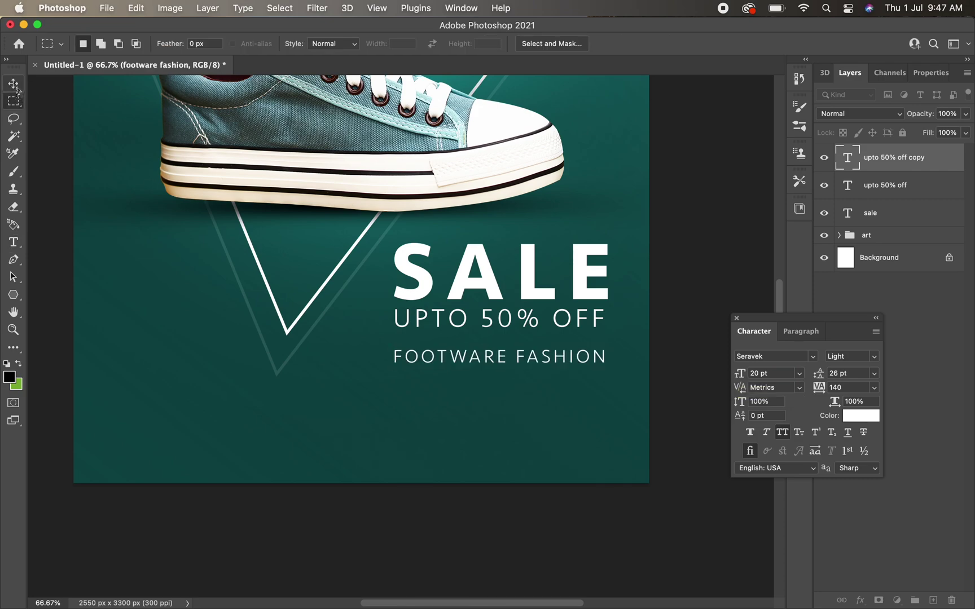
{"action": "key", "text": "ctrl+t"}
{"action": "left_click_drag", "start_coordinate": [564, 364], "coordinate": [564, 349]}
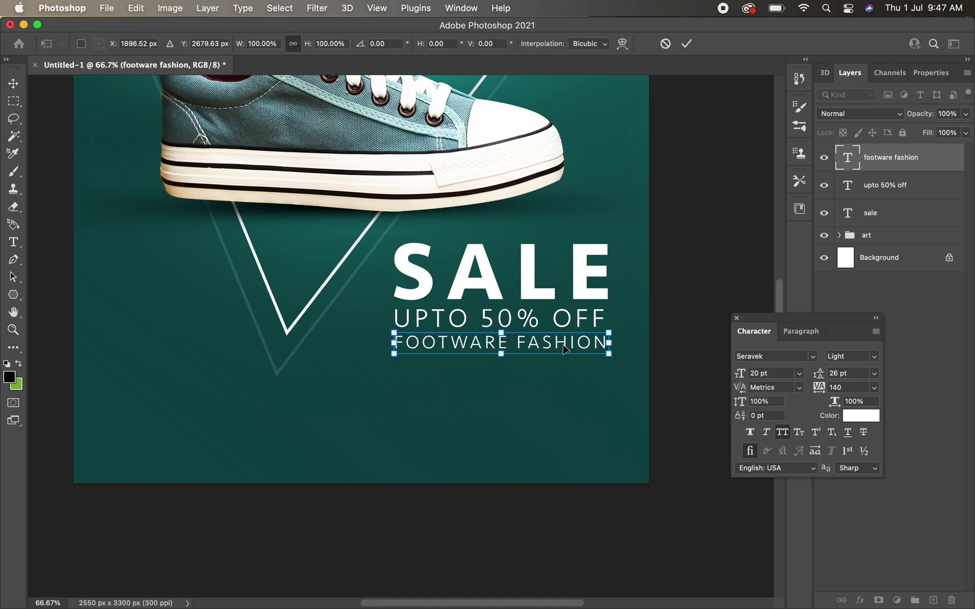
{"action": "key", "text": "Return"}
{"action": "scroll", "coordinate": [480, 342], "scroll_direction": "down", "scroll_amount": 2}
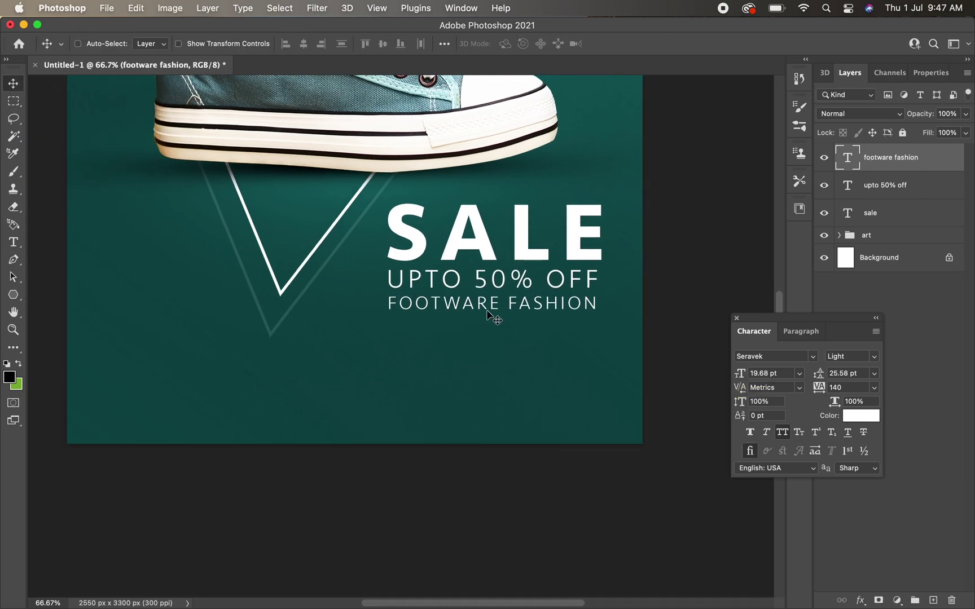
{"action": "left_click_drag", "start_coordinate": [488, 303], "coordinate": [488, 314]}
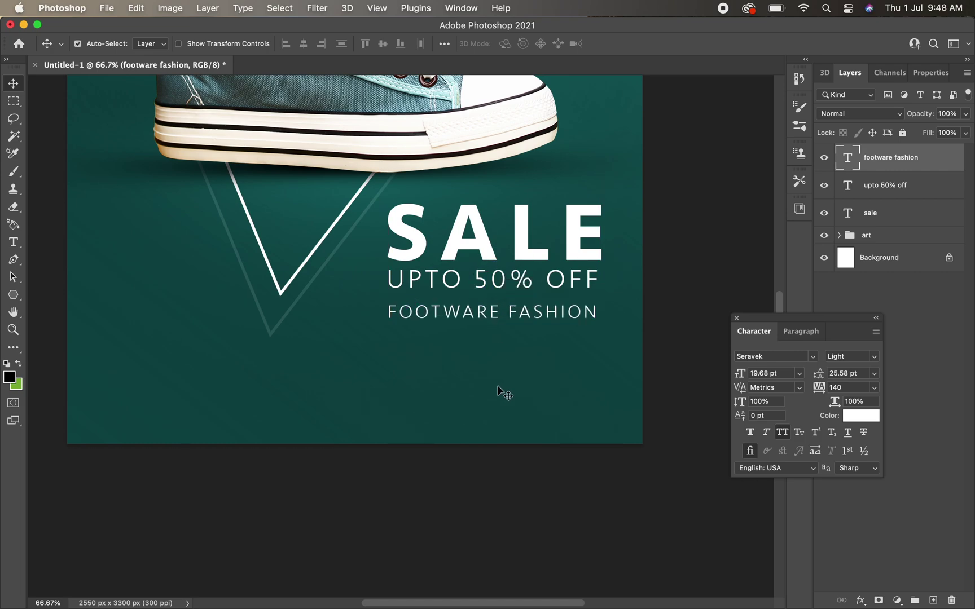
Step: Duplicate FOOTWARE FASHION below itself and retype the copy as 'CASUAL SPORTS SHOESH'
{"action": "key", "text": "ctrl+j"}
{"action": "left_click_drag", "start_coordinate": [507, 320], "coordinate": [505, 341]}
{"action": "double_click", "coordinate": [505, 340]}
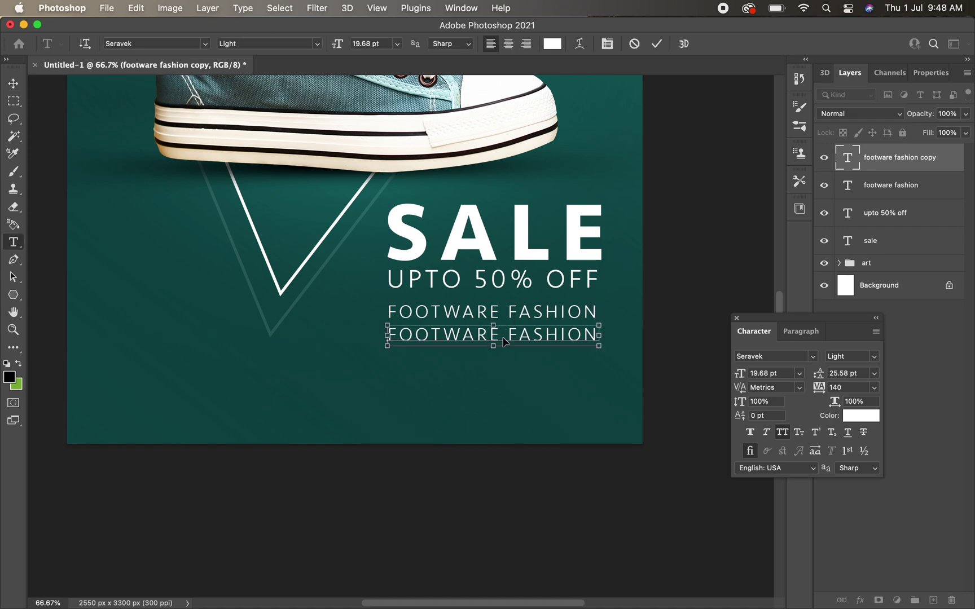
{"action": "key", "text": "ctrl+a"}
{"action": "type", "text": "CASUAL "}
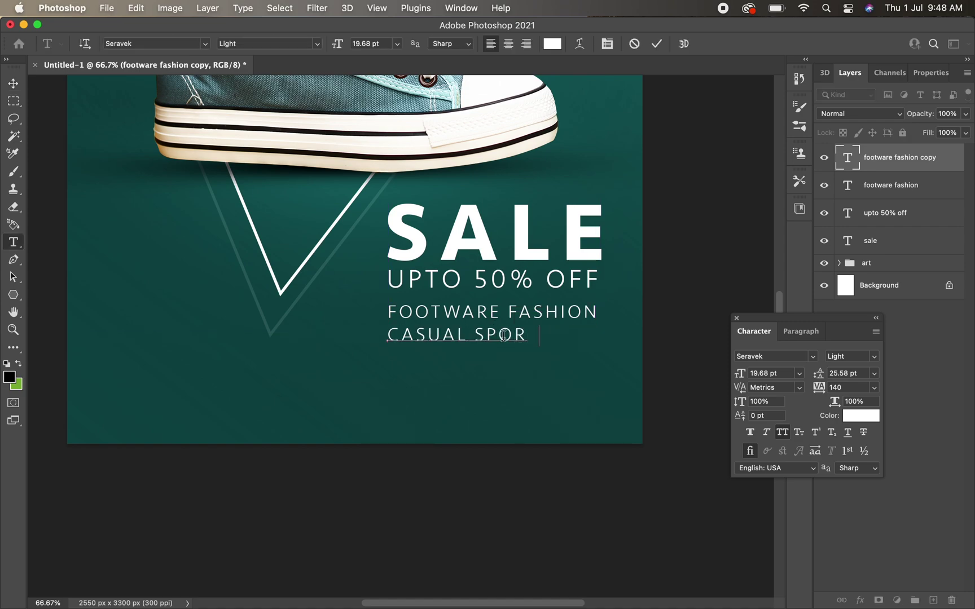
{"action": "type", "text": "SPORTS SHOESH"}
{"action": "key", "text": "ctrl+a"}
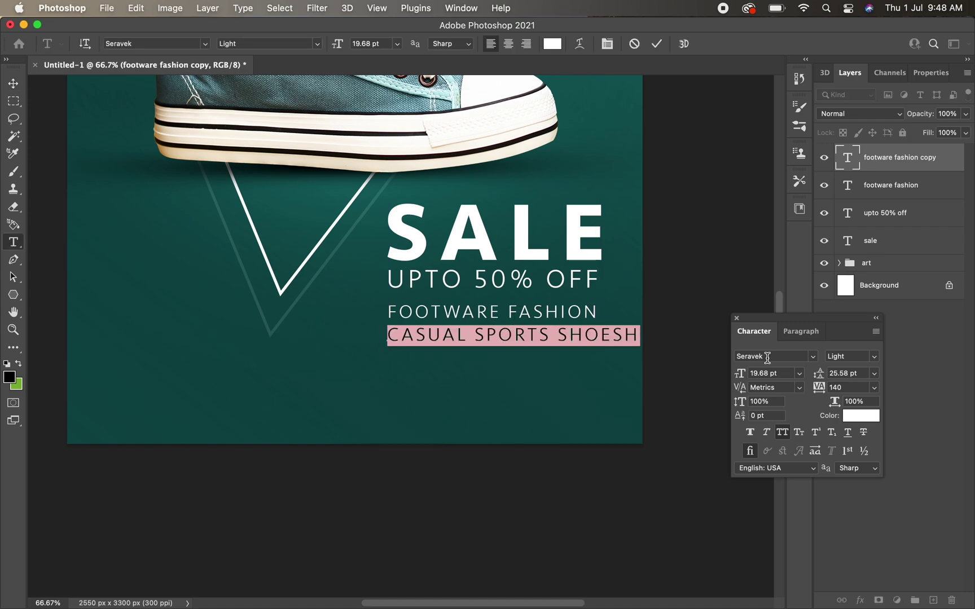
{"action": "left_click", "coordinate": [6, 89]}
Step: Scale CASUAL SPORTS SHOESH narrower to match the line above
{"action": "key", "text": "ctrl+t"}
{"action": "left_click_drag", "start_coordinate": [640, 335], "coordinate": [599, 335]}
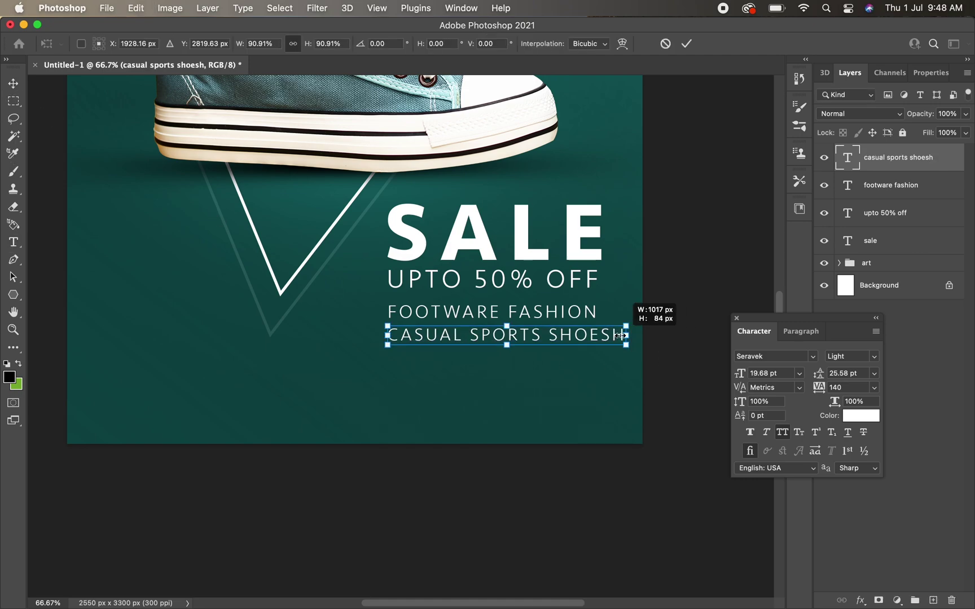
{"action": "key", "text": "Return"}
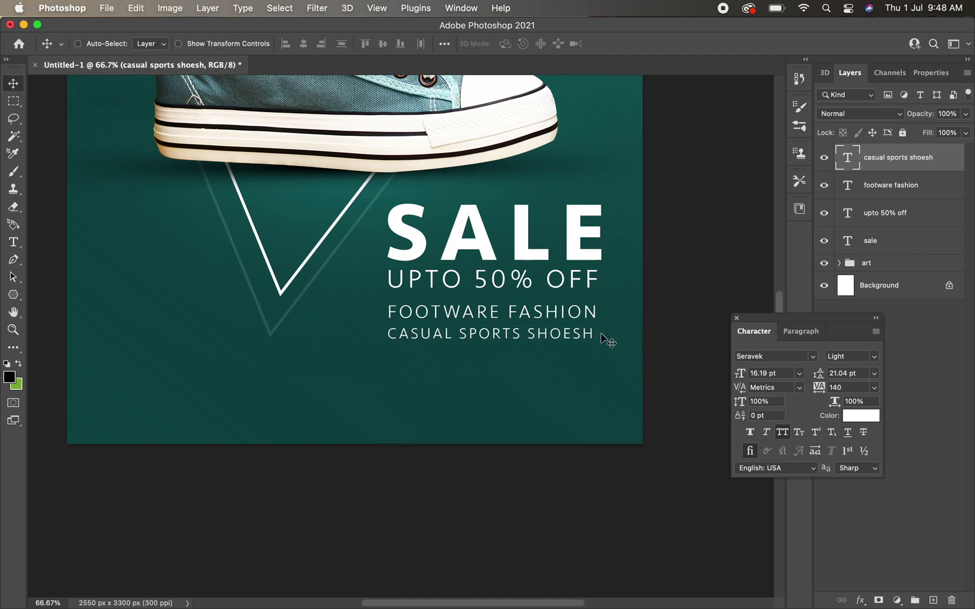
{"action": "scroll", "coordinate": [604, 339], "scroll_direction": "down", "scroll_amount": 3}
Step: Duplicate the heading line, paste Lorem ipsum text, turn off All Caps, and set 9 pt
{"action": "key", "text": "ctrl+j"}
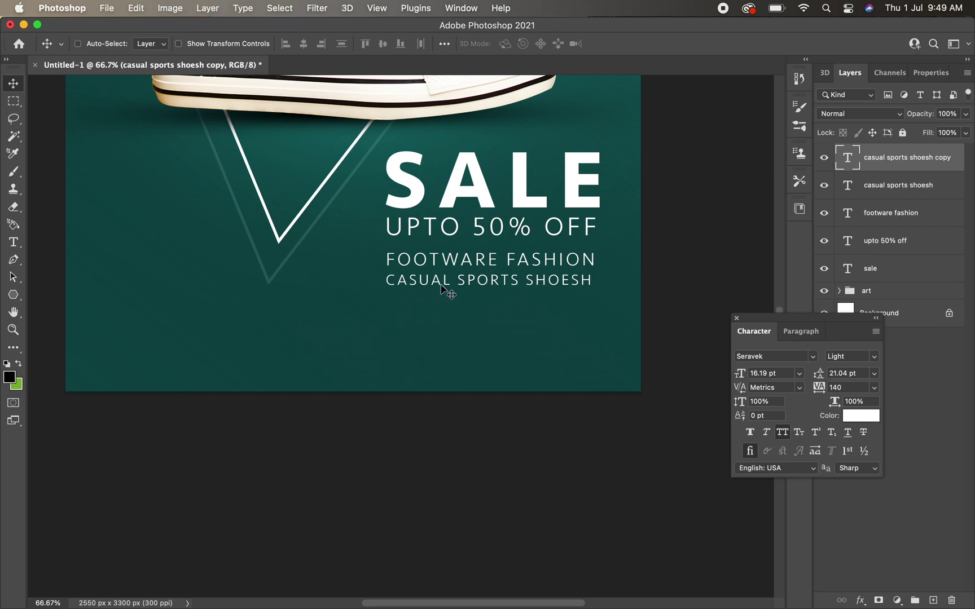
{"action": "left_click_drag", "start_coordinate": [441, 291], "coordinate": [440, 319]}
{"action": "key", "text": "t"}
{"action": "triple_click", "coordinate": [440, 312]}
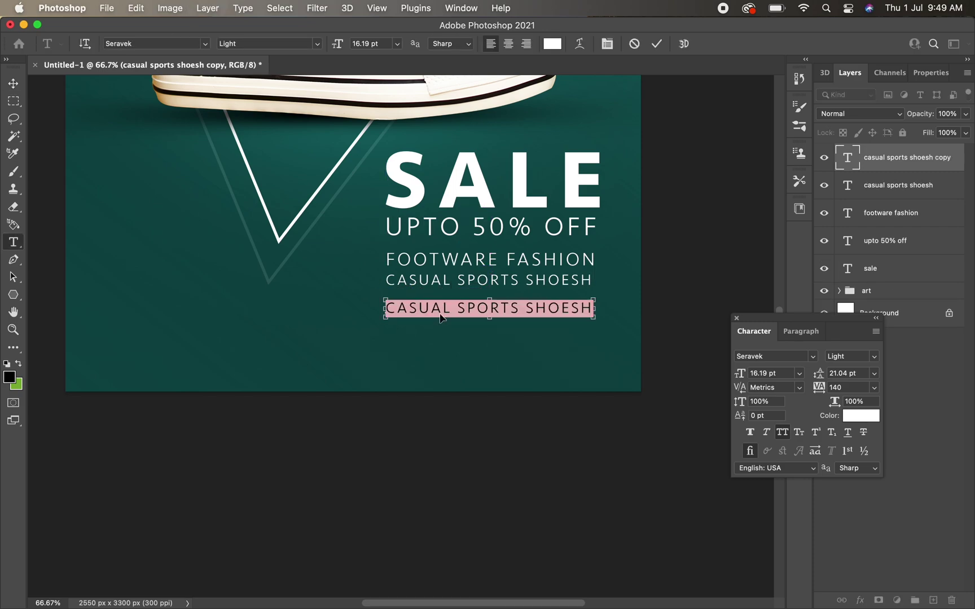
{"action": "key", "text": "ctrl+v"}
{"action": "key", "text": "ctrl+a"}
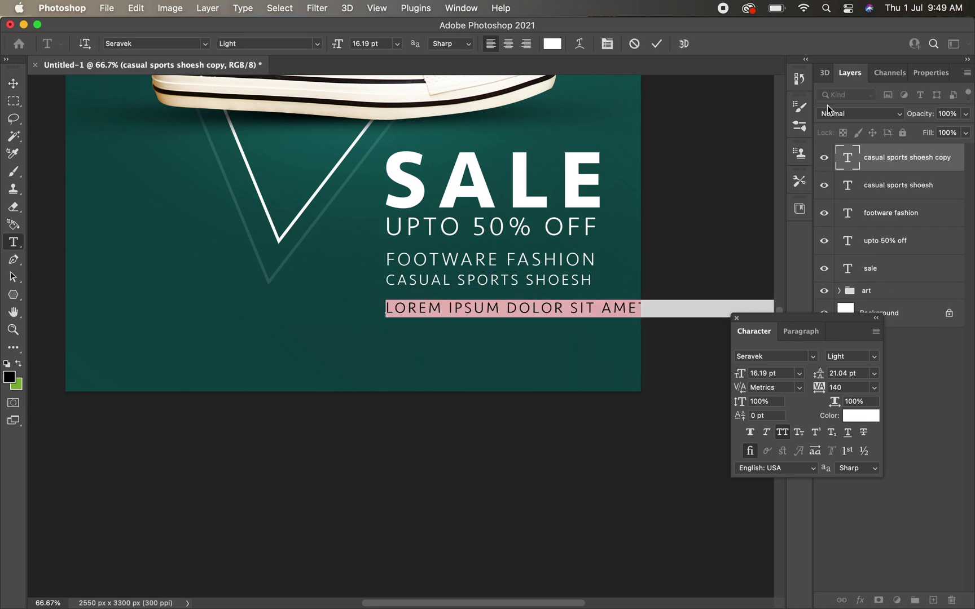
{"action": "key", "text": "ctrl+shift+k"}
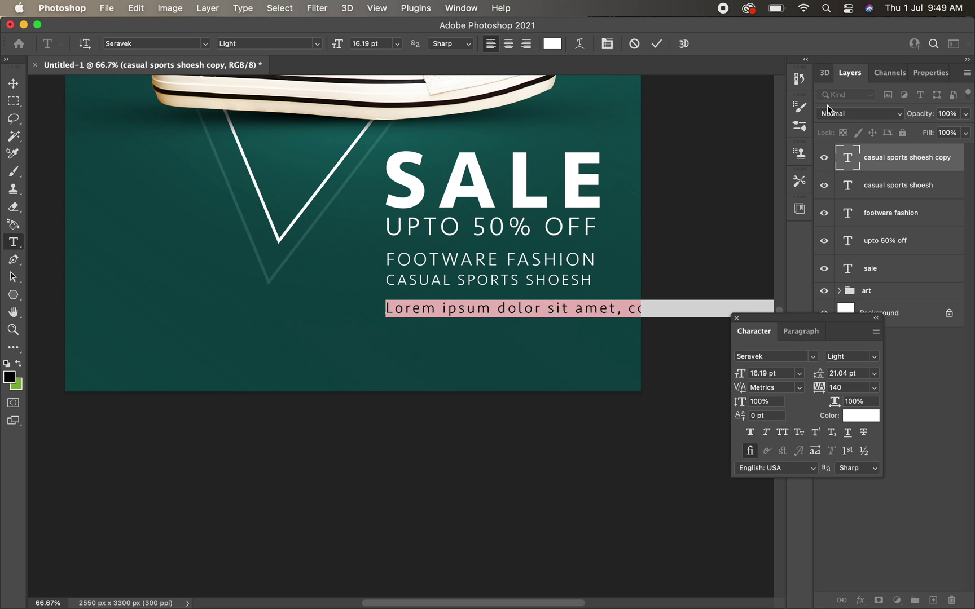
{"action": "left_click_drag", "start_coordinate": [739, 374], "coordinate": [742, 374]}
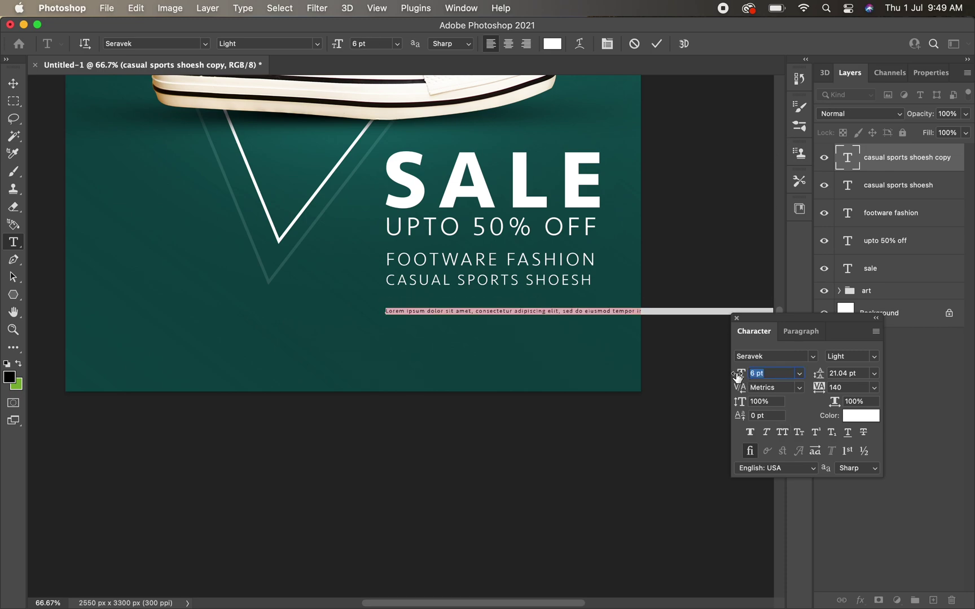
Step: Break the Lorem ipsum into three lines and tighten its leading
{"action": "left_click", "coordinate": [580, 304]}
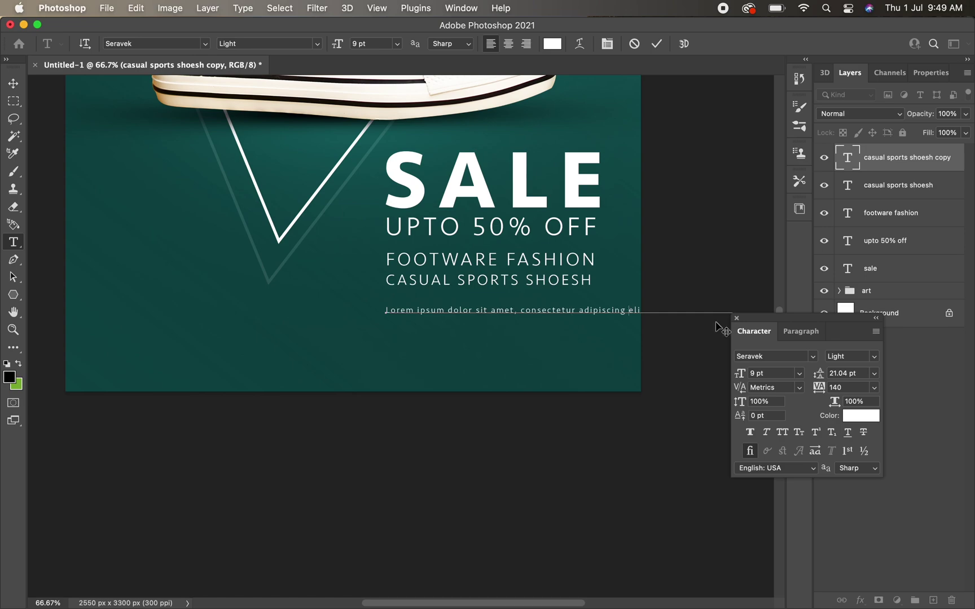
{"action": "key", "text": "Return"}
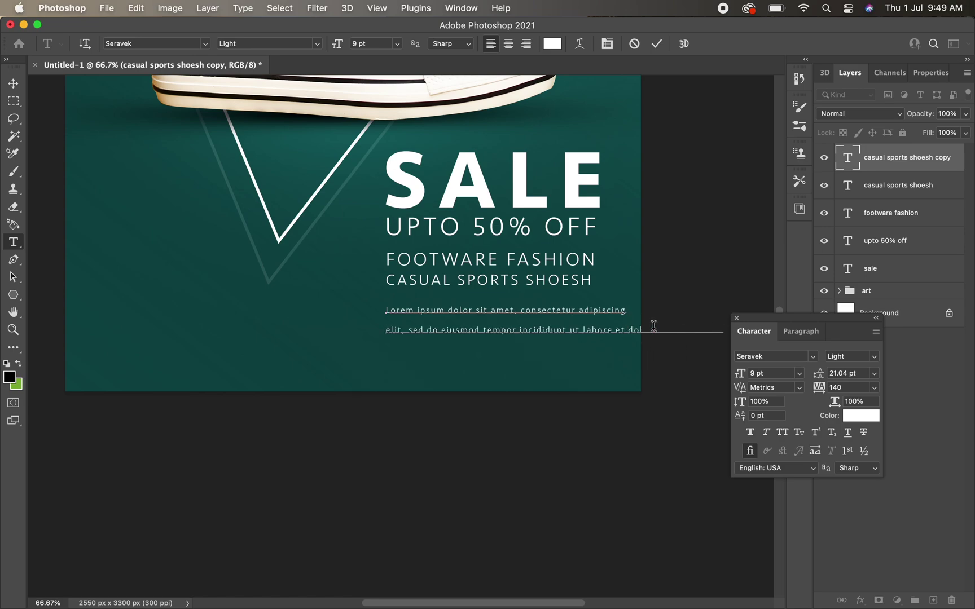
{"action": "key", "text": "Return"}
{"action": "key", "text": "ctrl+a"}
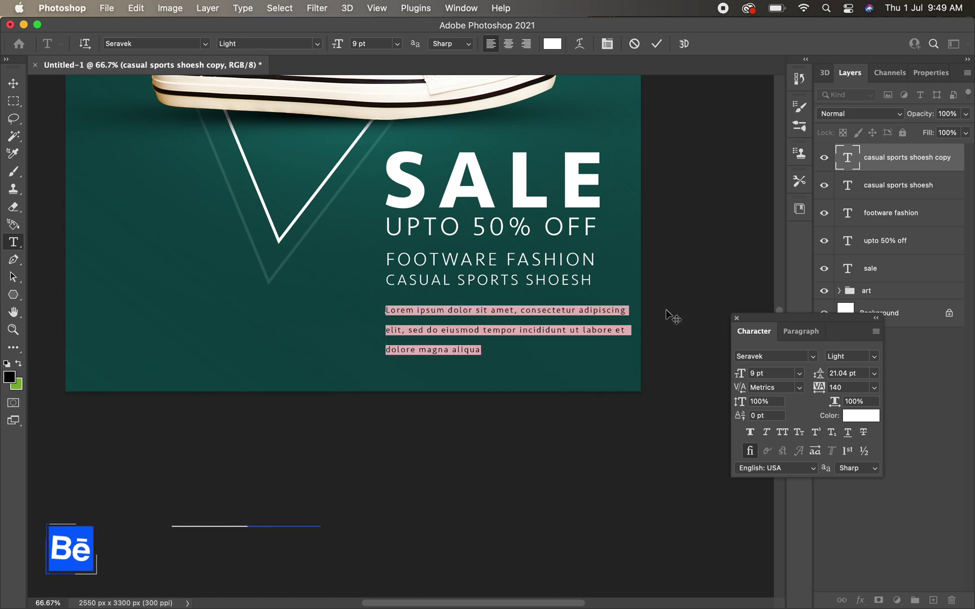
{"action": "key", "text": "alt+Down"}
{"action": "key", "text": "alt+Down"}
{"action": "key", "text": "alt+Down"}
{"action": "key", "text": "alt+Down"}
{"action": "key", "text": "alt+Down"}
{"action": "key", "text": "BackSpace"}
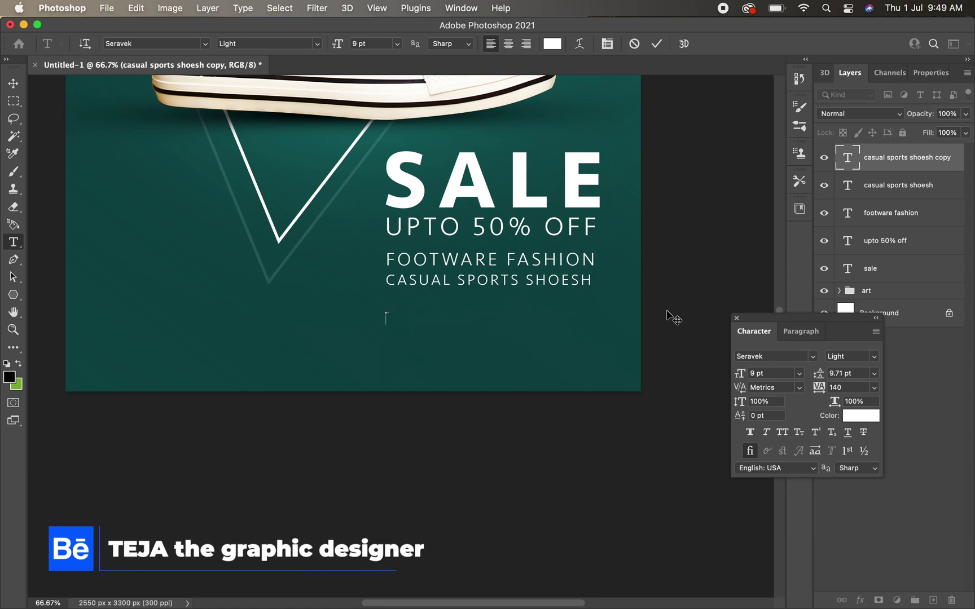
{"action": "key", "text": "ctrl+z"}
{"action": "left_click", "coordinate": [13, 83]}
Step: Move the paragraph under CASUAL SPORTS SHOESH and scale it to the heading width
{"action": "key", "text": "z"}
{"action": "left_click", "coordinate": [432, 350]}
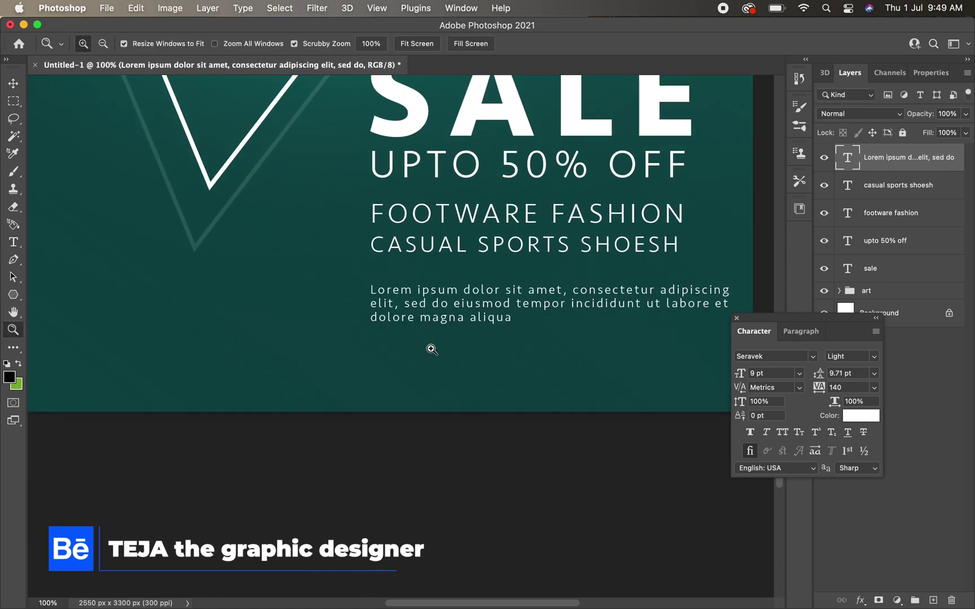
{"action": "left_click", "coordinate": [438, 322]}
{"action": "key", "text": "v"}
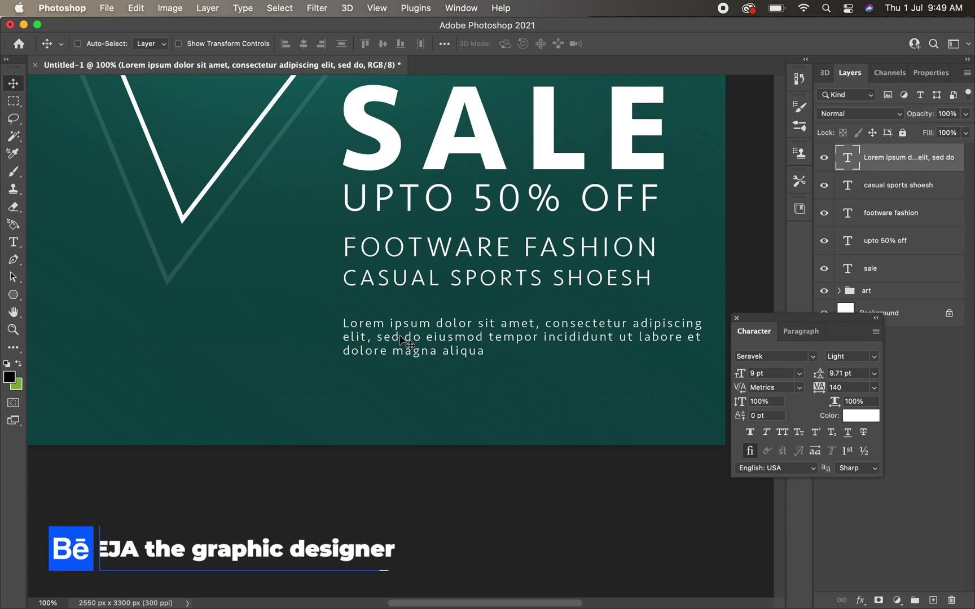
{"action": "left_click_drag", "start_coordinate": [401, 340], "coordinate": [401, 324]}
{"action": "key", "text": "ctrl+t"}
{"action": "left_click_drag", "start_coordinate": [703, 318], "coordinate": [645, 317]}
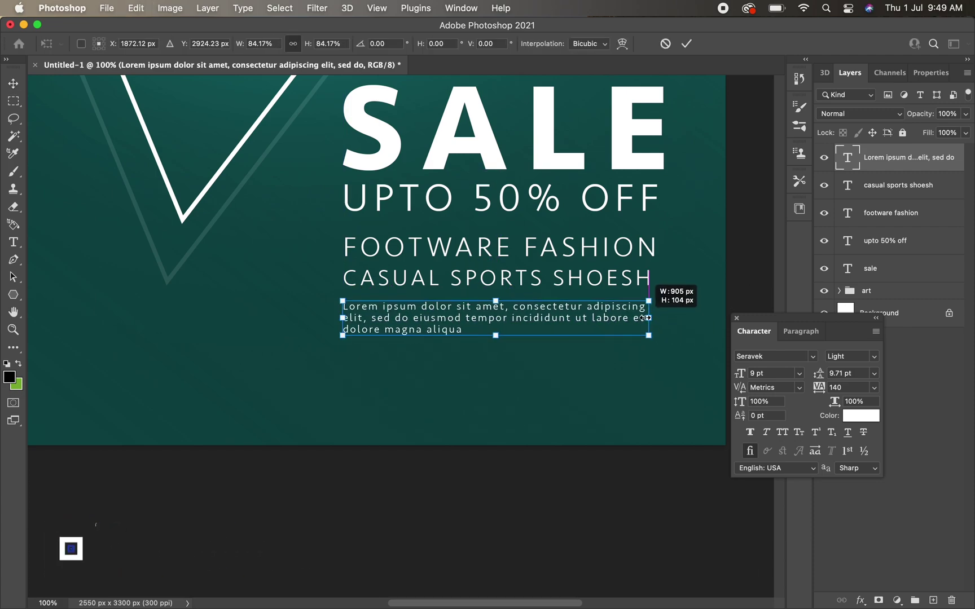
{"action": "key", "text": "Return"}
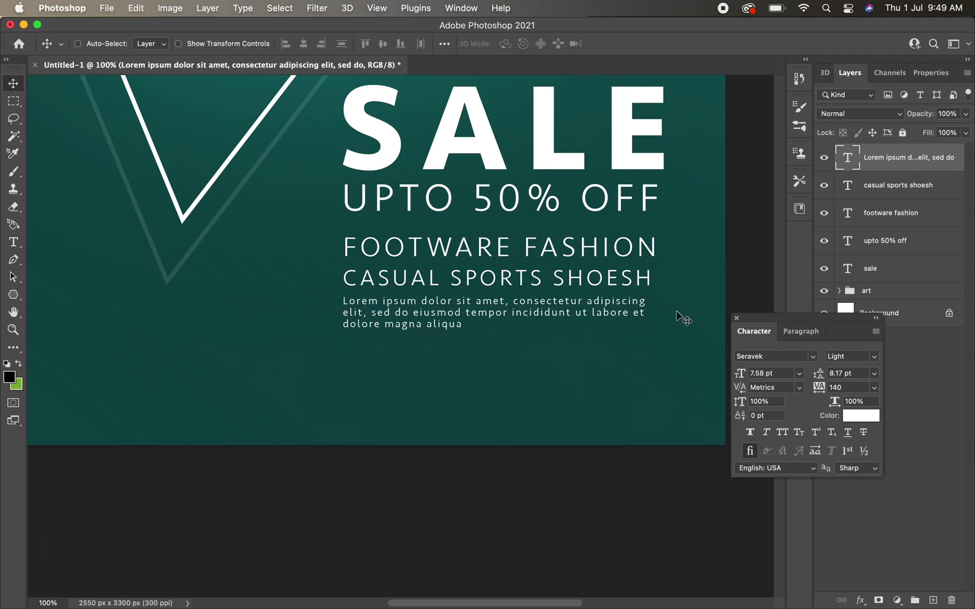
Step: Draw a white line shape under UPTO 50% OFF with an 8 px stroke
{"action": "key", "text": "p"}
{"action": "left_click", "coordinate": [368, 257]}
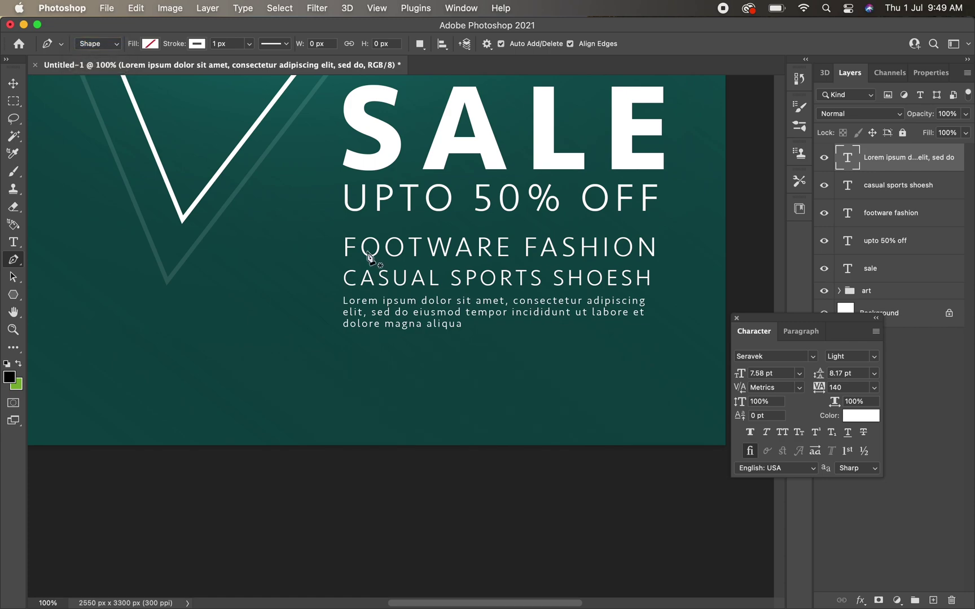
{"action": "left_click", "coordinate": [345, 224]}
{"action": "left_click", "coordinate": [661, 224]}
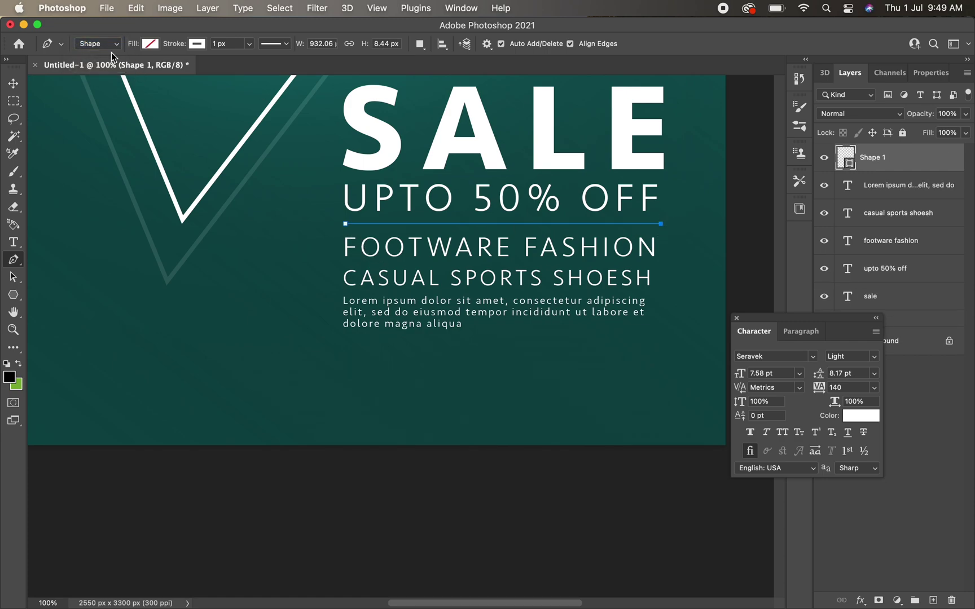
{"action": "key", "text": "v"}
{"action": "key", "text": "u"}
{"action": "left_click", "coordinate": [208, 48]}
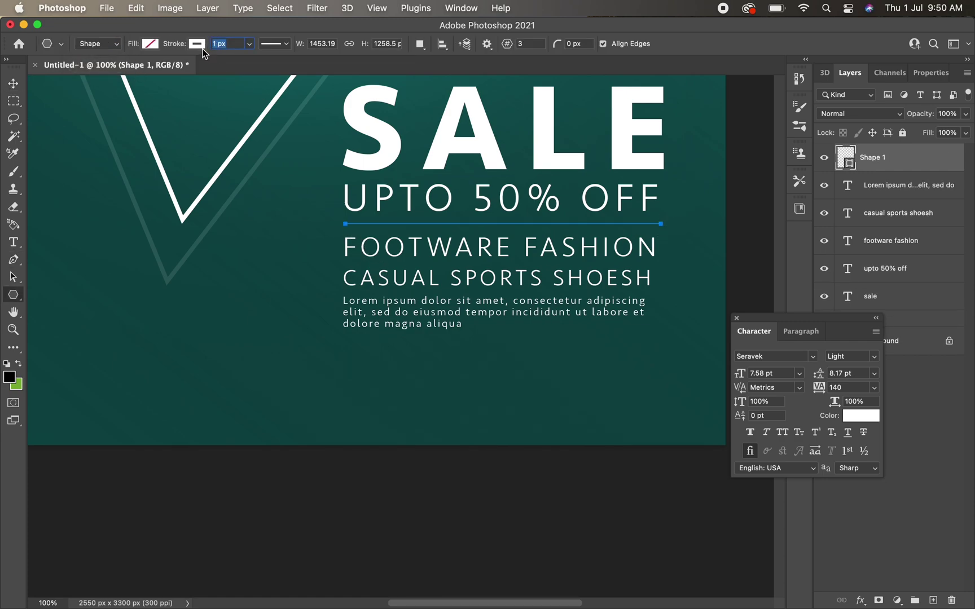
{"action": "type", "text": "8"}
{"action": "key", "text": "Return"}
Step: Stretch UPTO 50% OFF so its right edge lines up with the divider
{"action": "key", "text": "v"}
{"action": "scroll", "coordinate": [512, 346], "scroll_direction": "down", "scroll_amount": 1}
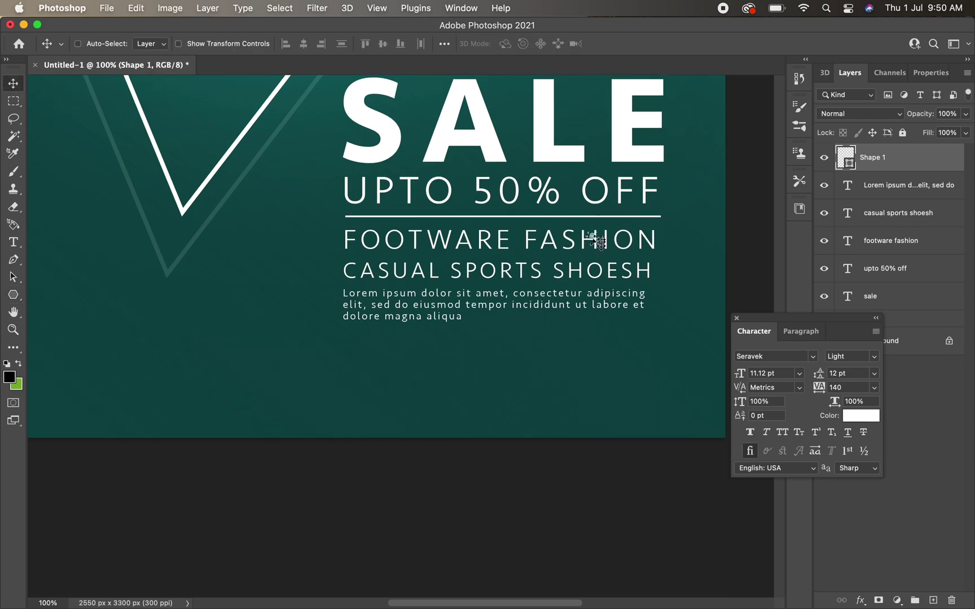
{"action": "right_click", "coordinate": [588, 204]}
{"action": "left_click", "coordinate": [595, 209]}
{"action": "key", "text": "ctrl+t"}
{"action": "left_click_drag", "start_coordinate": [670, 195], "coordinate": [673, 196]}
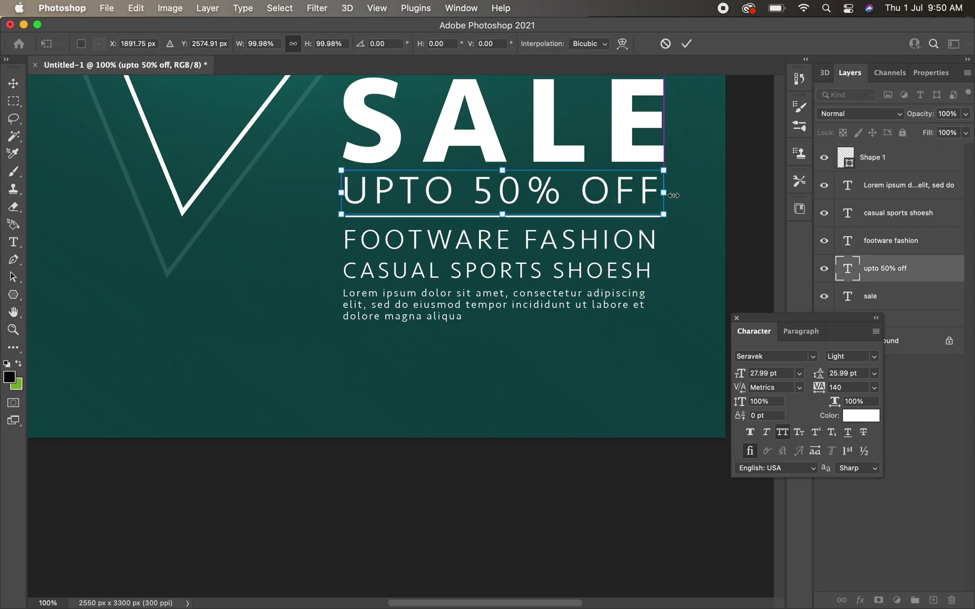
{"action": "key", "text": "Return"}
{"action": "left_click_drag", "start_coordinate": [438, 241], "coordinate": [477, 235]}
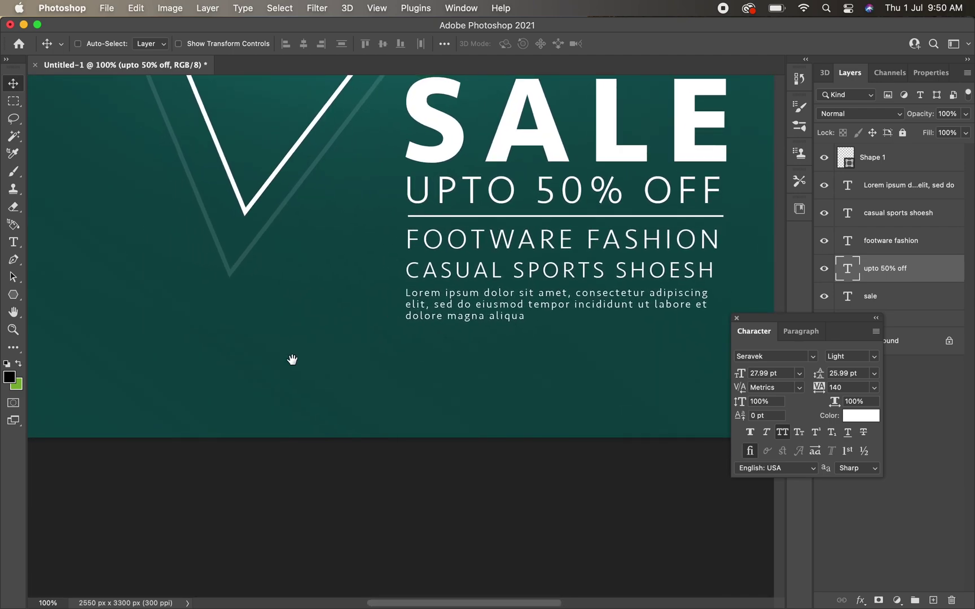
{"action": "left_click_drag", "start_coordinate": [292, 358], "coordinate": [486, 381]}
Step: Draw a rectangle near the poster's lower-left corner
{"action": "key", "text": "super+minus"}
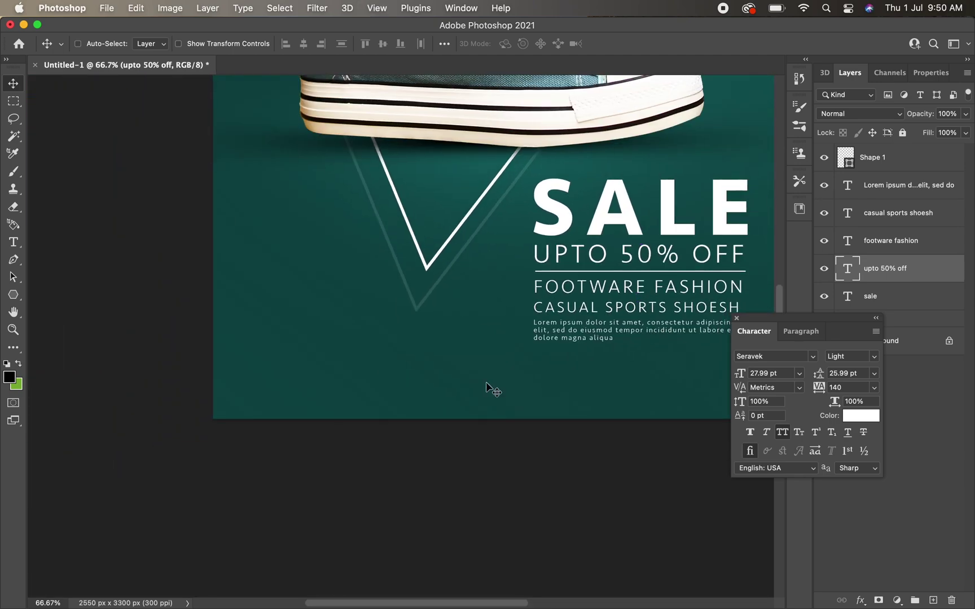
{"action": "scroll", "coordinate": [498, 318], "scroll_direction": "up", "scroll_amount": 3}
{"action": "scroll", "coordinate": [487, 335], "scroll_direction": "up", "scroll_amount": 3}
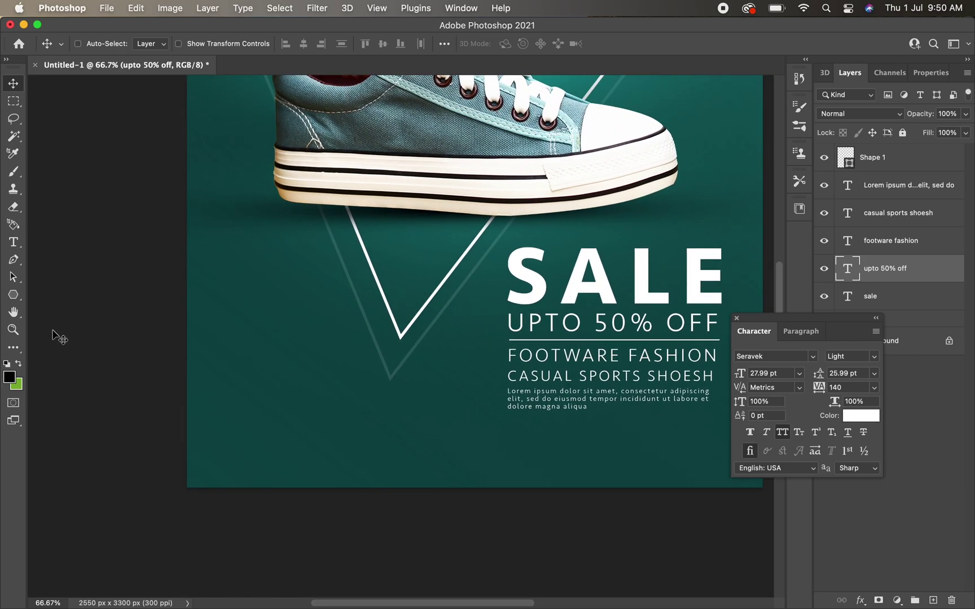
{"action": "left_click_drag", "start_coordinate": [13, 295], "coordinate": [43, 298]}
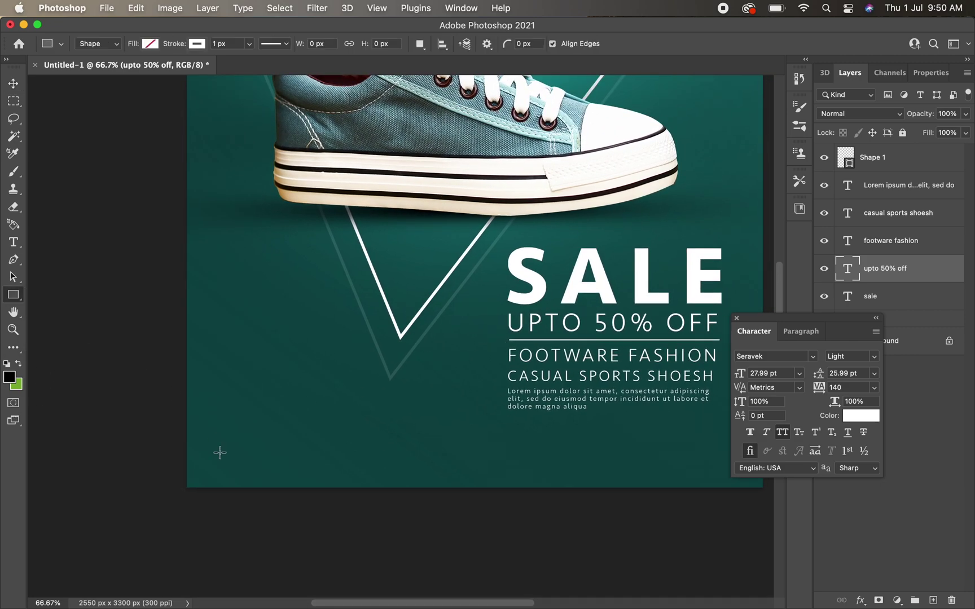
{"action": "left_click_drag", "start_coordinate": [212, 432], "coordinate": [340, 470]}
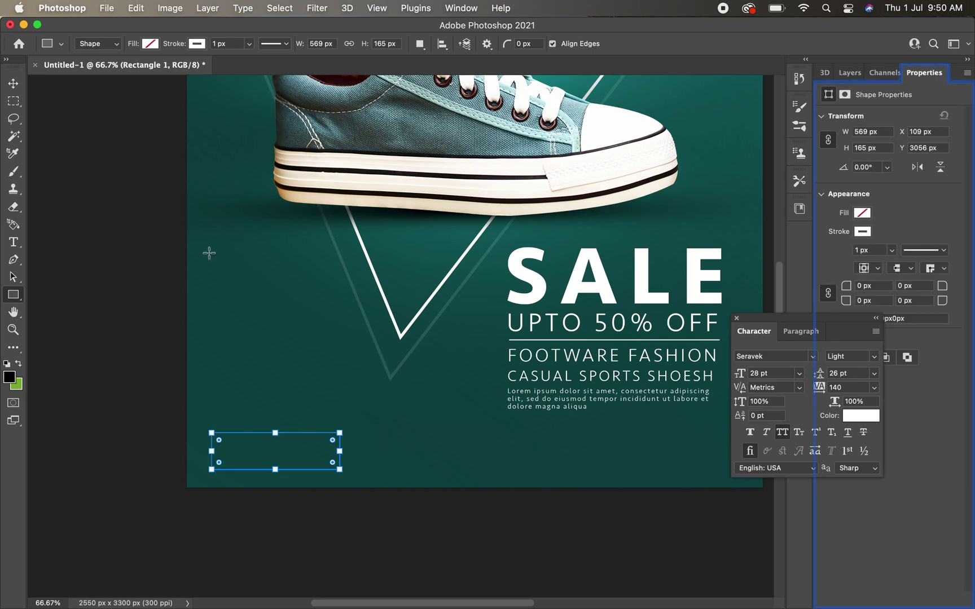
Step: Give the rectangle a white outline stroke and round its corners into a pill
{"action": "left_click", "coordinate": [197, 44]}
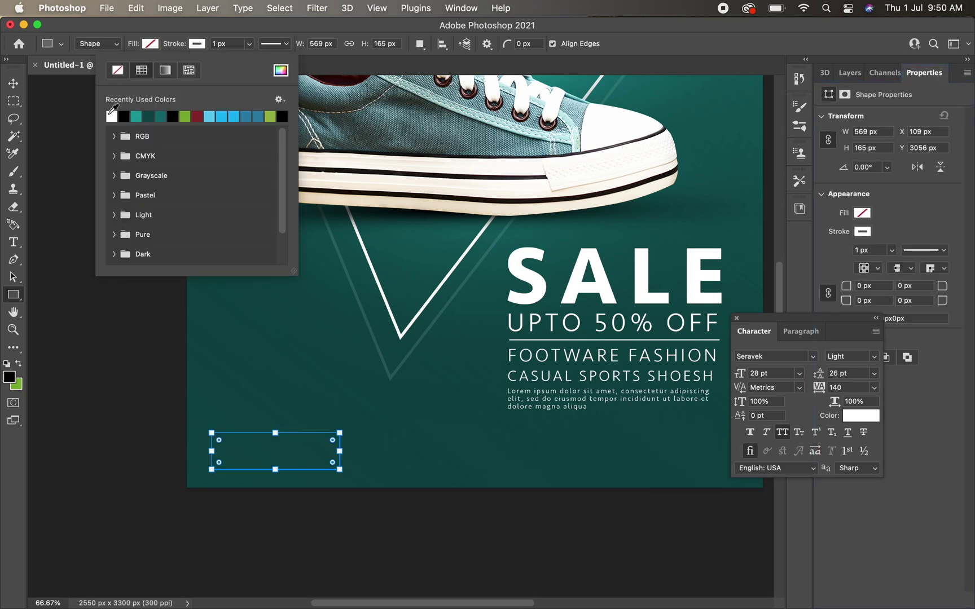
{"action": "left_click", "coordinate": [247, 47]}
{"action": "left_click_drag", "start_coordinate": [239, 59], "coordinate": [252, 60]}
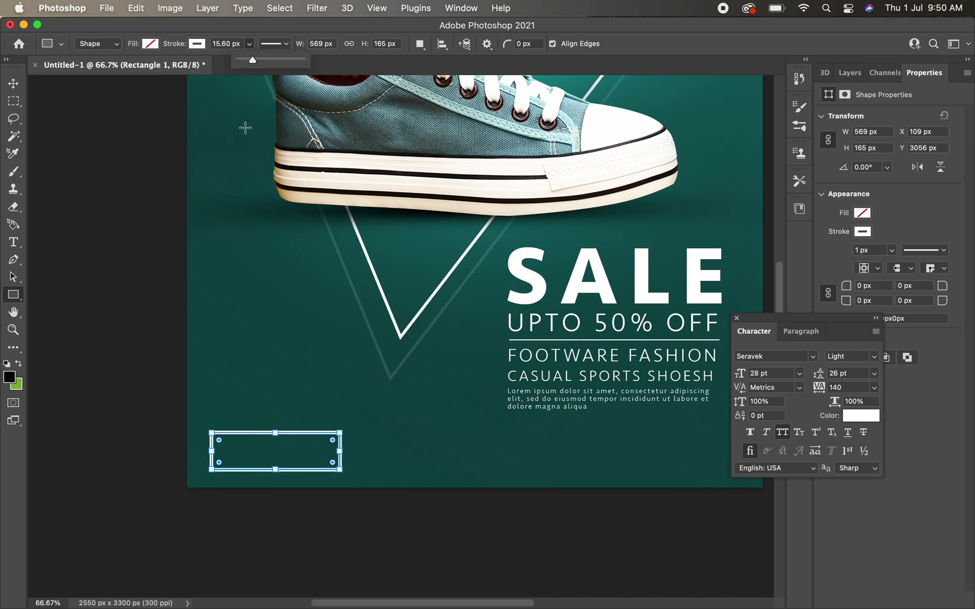
{"action": "left_click_drag", "start_coordinate": [839, 288], "coordinate": [963, 287]}
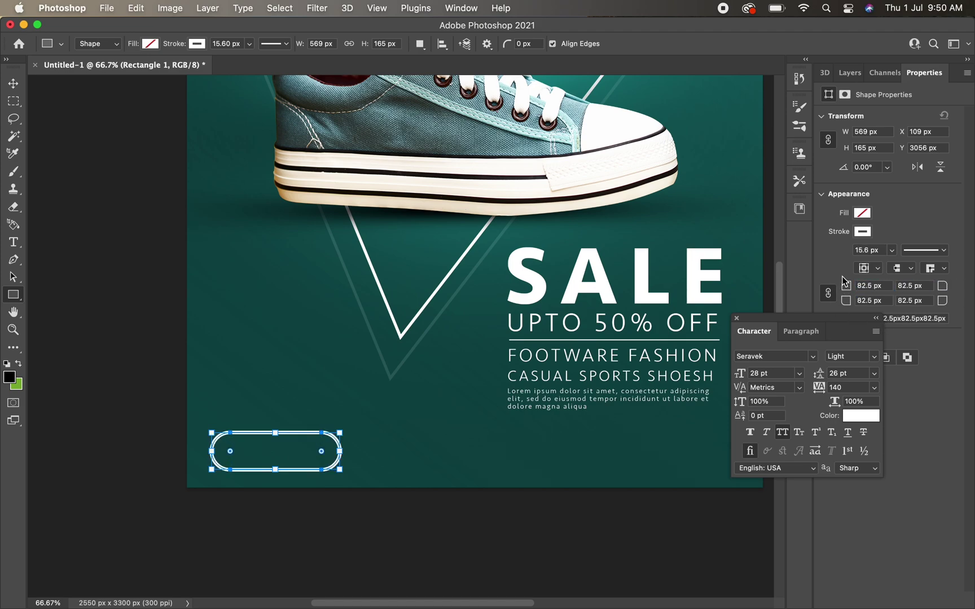
{"action": "left_click", "coordinate": [248, 44]}
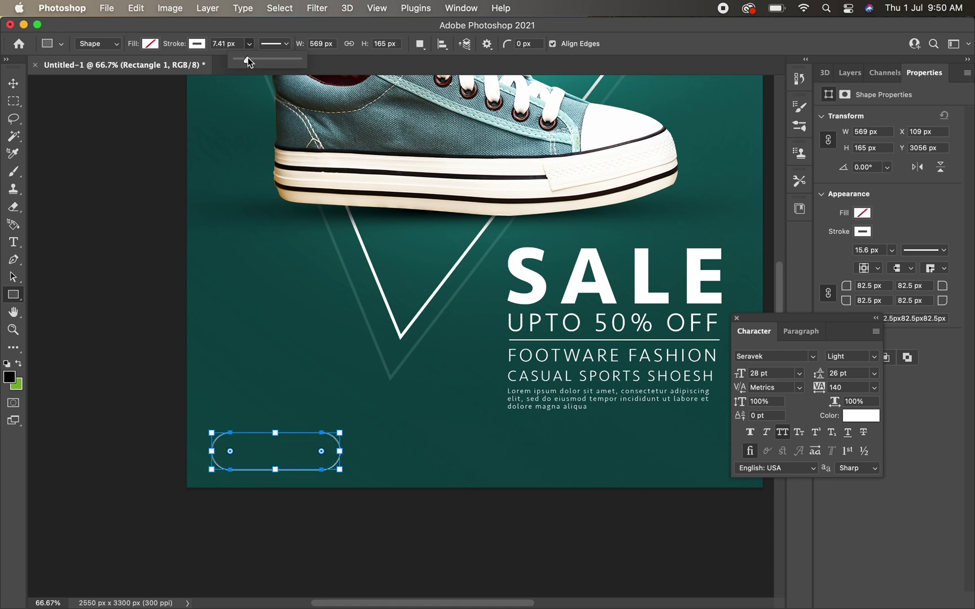
{"action": "left_click_drag", "start_coordinate": [248, 59], "coordinate": [248, 58]}
{"action": "left_click", "coordinate": [14, 81]}
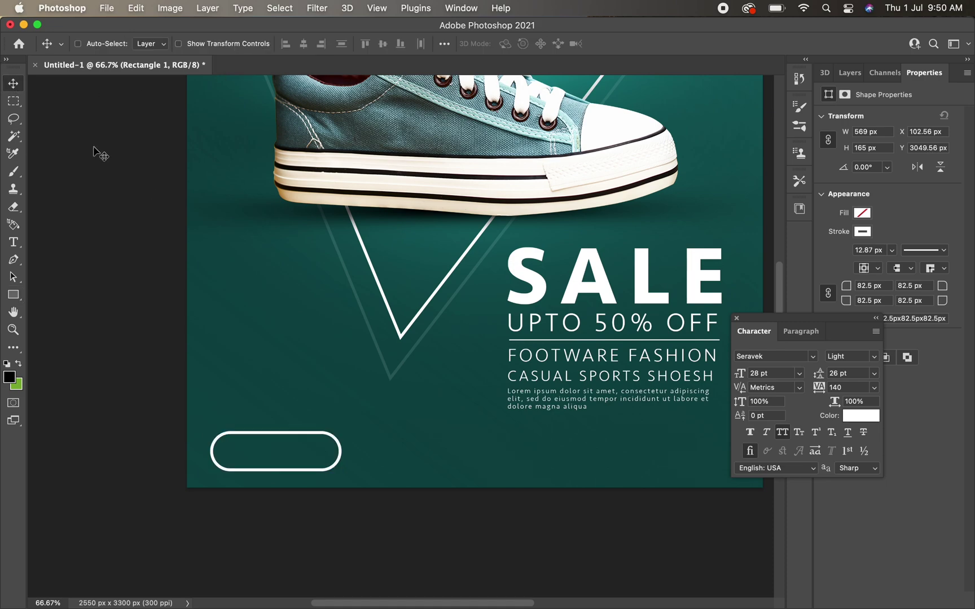
Step: Reposition the pill outline and resize it slightly smaller
{"action": "key", "text": "z"}
{"action": "left_click", "coordinate": [294, 441]}
{"action": "left_click_drag", "start_coordinate": [344, 442], "coordinate": [481, 422]}
{"action": "key", "text": "v"}
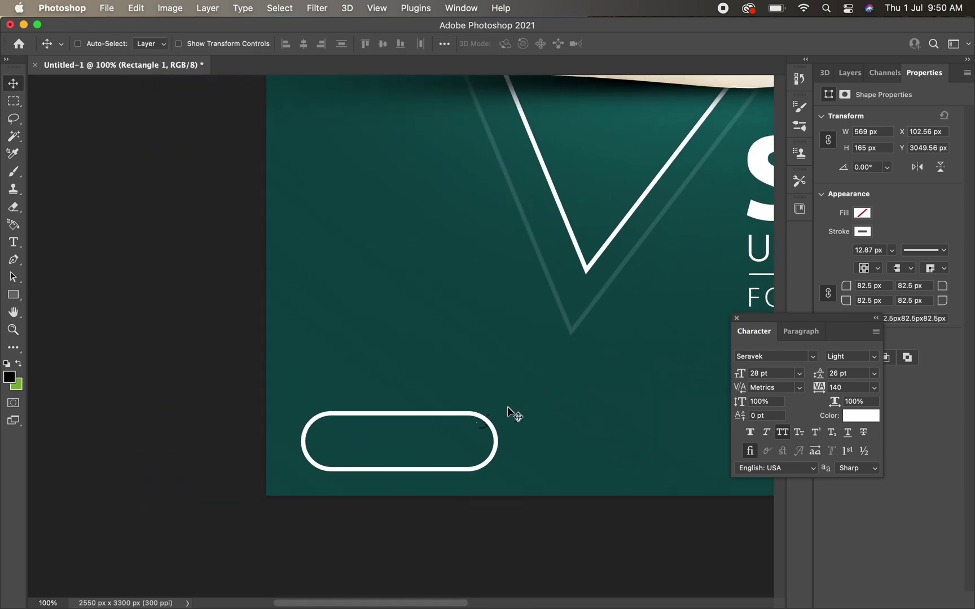
{"action": "left_click_drag", "start_coordinate": [367, 433], "coordinate": [361, 424]}
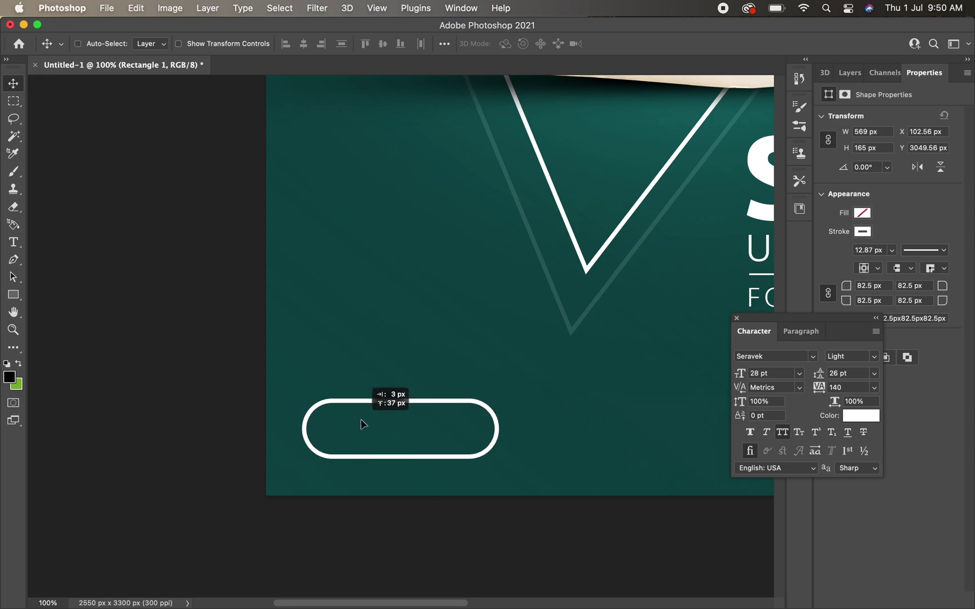
{"action": "left_click_drag", "start_coordinate": [470, 400], "coordinate": [379, 483]}
{"action": "key", "text": "ctrl+t"}
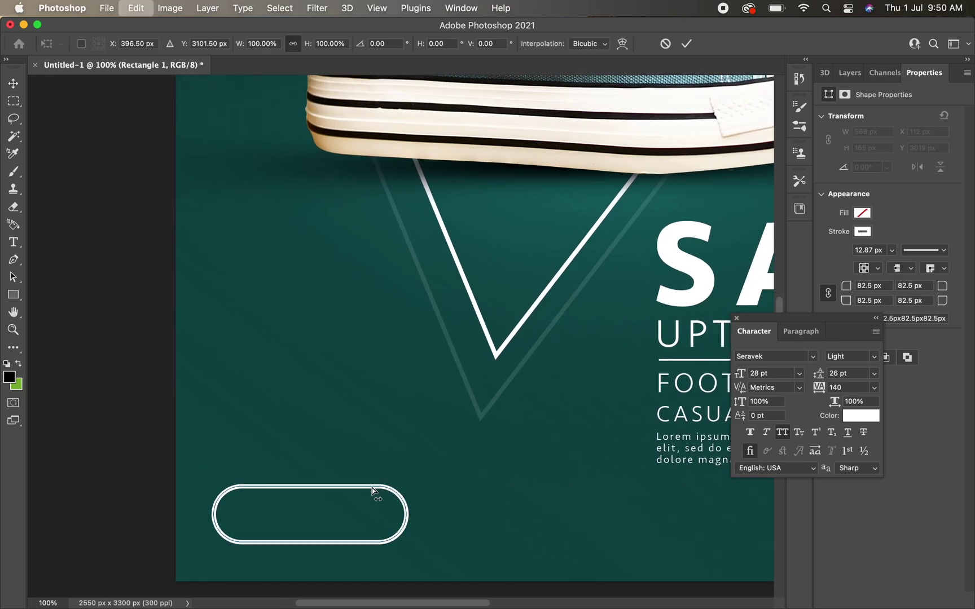
{"action": "left_click_drag", "start_coordinate": [312, 543], "coordinate": [303, 527]}
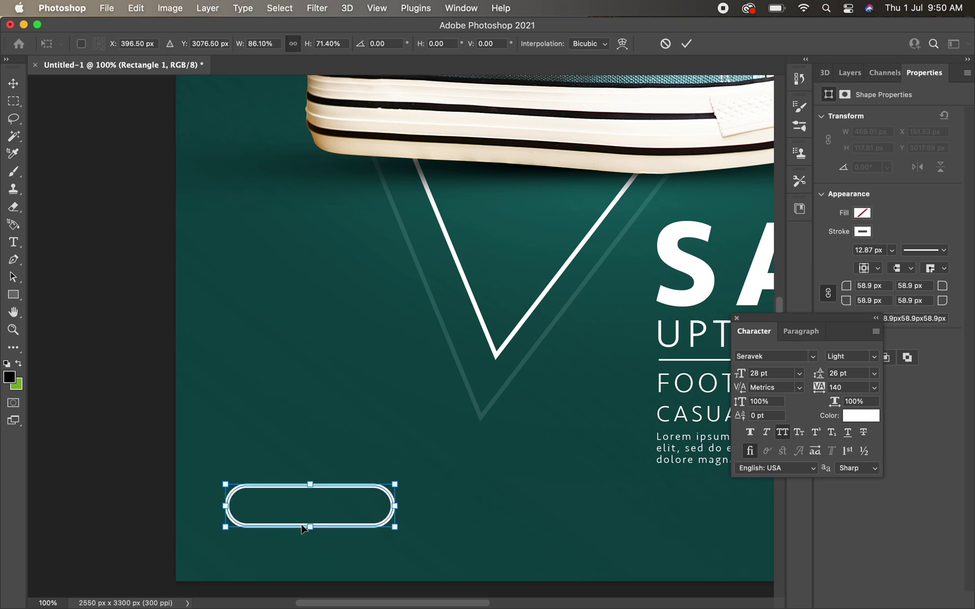
{"action": "left_click_drag", "start_coordinate": [402, 514], "coordinate": [407, 514]}
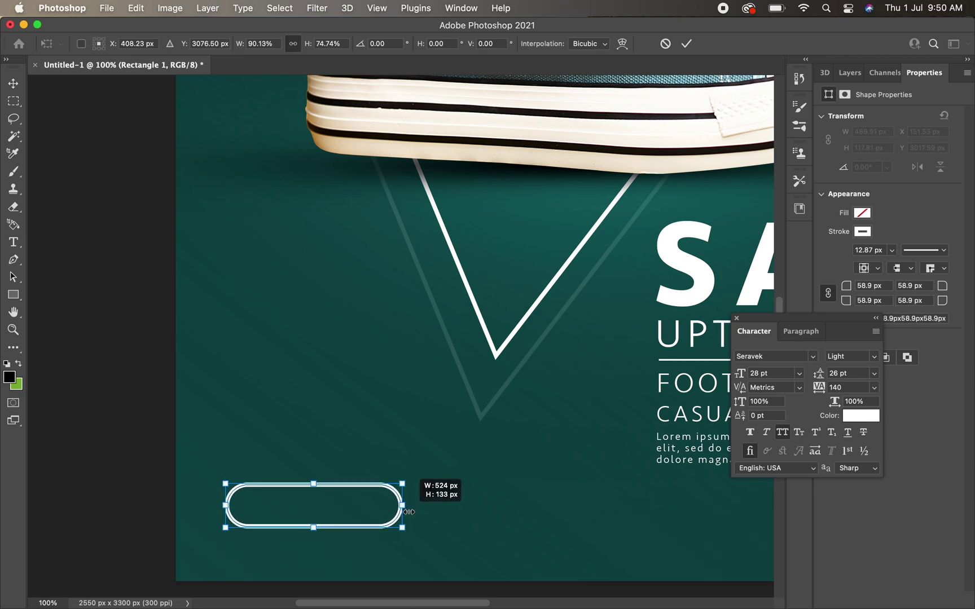
{"action": "key", "text": "Return"}
Step: Set the pill outline's stroke width to 8 px
{"action": "key", "text": "u"}
{"action": "type", "text": "8"}
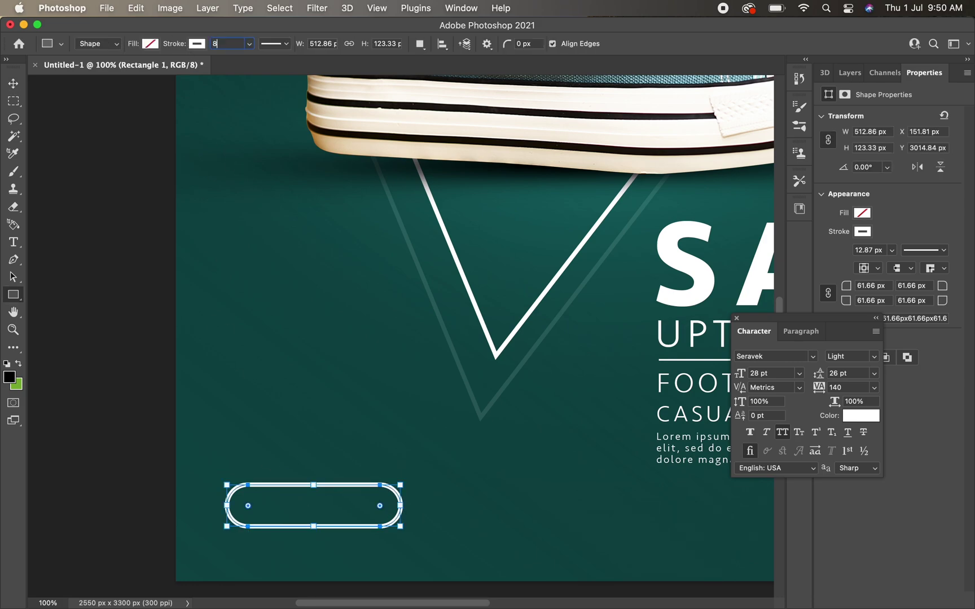
{"action": "key", "text": "Return"}
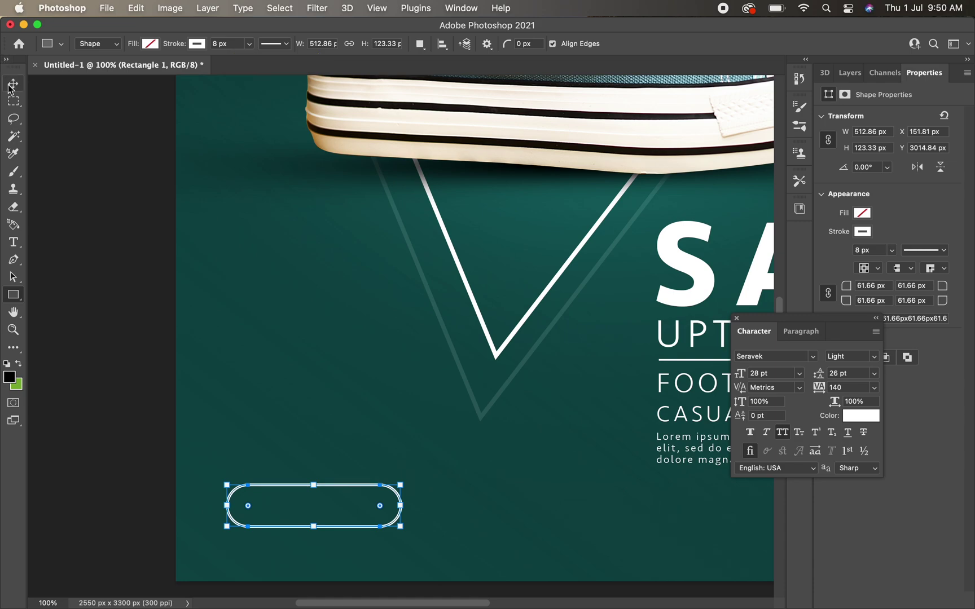
{"action": "left_click", "coordinate": [12, 85]}
{"action": "scroll", "coordinate": [364, 279], "scroll_direction": "down", "scroll_amount": 2}
{"action": "scroll", "coordinate": [327, 315], "scroll_direction": "down", "scroll_amount": 4}
{"action": "left_click_drag", "start_coordinate": [294, 358], "coordinate": [285, 368]}
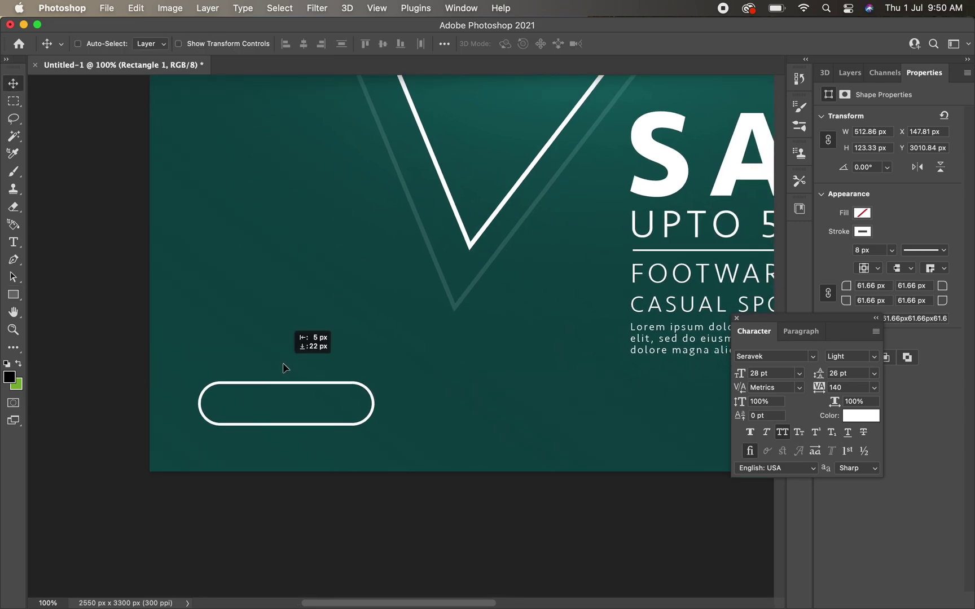
{"action": "scroll", "coordinate": [594, 402], "scroll_direction": "up", "scroll_amount": 3}
{"action": "scroll", "coordinate": [593, 402], "scroll_direction": "right", "scroll_amount": 5}
Step: Retype the footware fashion copy layer as 'SHOP NOW' in Medium weight
{"action": "right_click", "coordinate": [551, 339]}
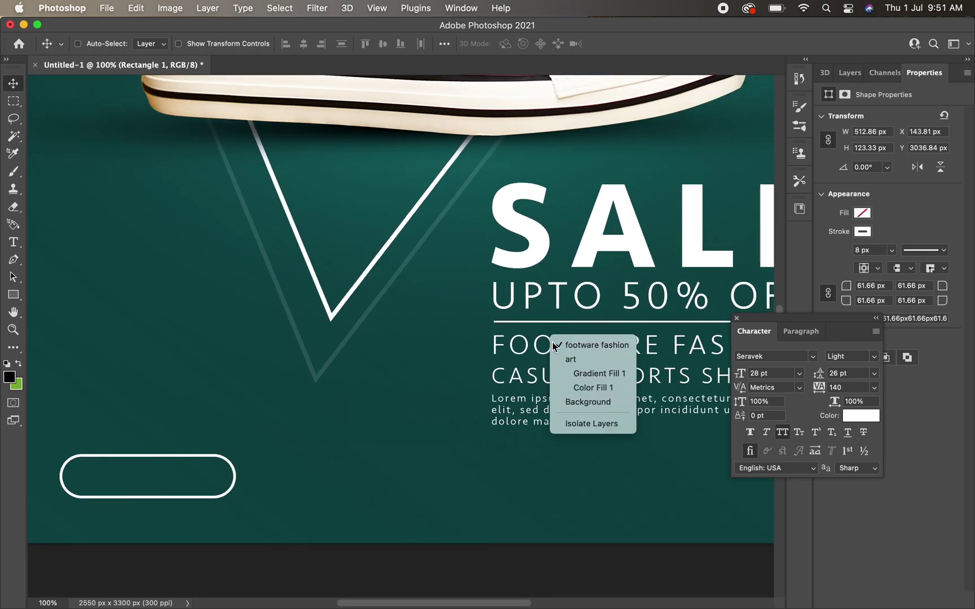
{"action": "left_click", "coordinate": [578, 347]}
{"action": "left_click_drag", "start_coordinate": [291, 487], "coordinate": [438, 490]}
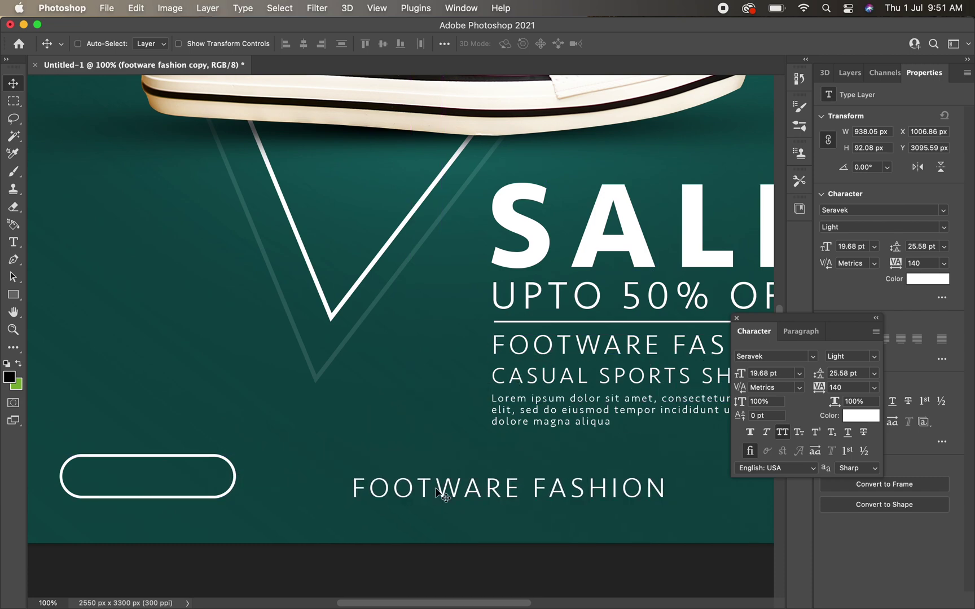
{"action": "double_click", "coordinate": [431, 484]}
{"action": "type", "text": "S"}
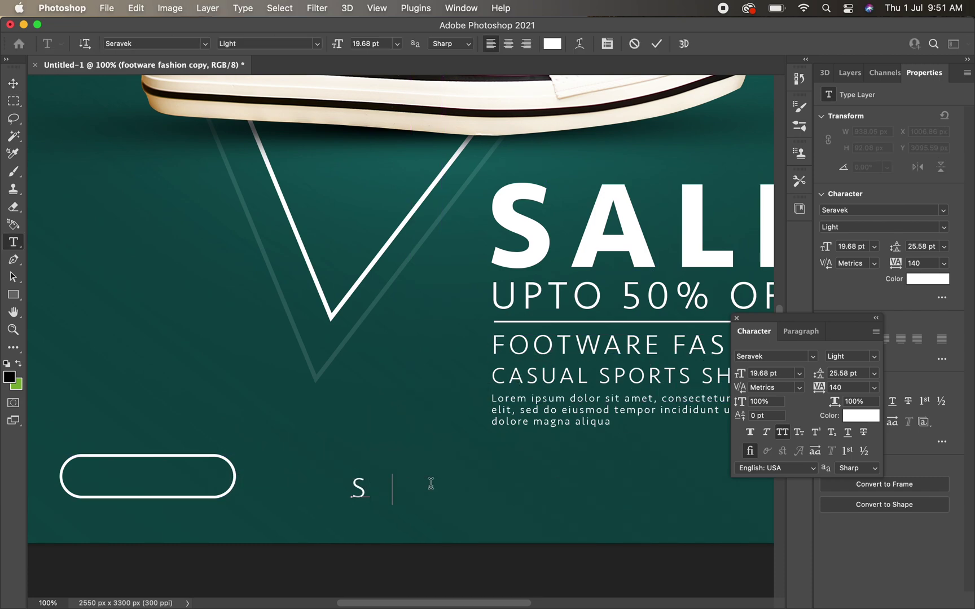
{"action": "type", "text": "HOP NOW"}
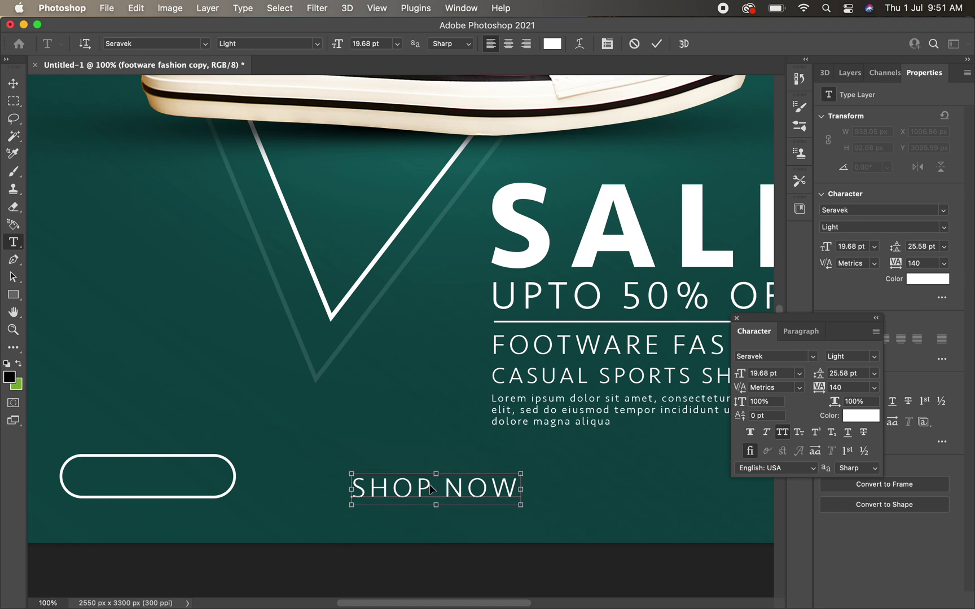
{"action": "key", "text": "super+a"}
{"action": "left_click", "coordinate": [317, 44]}
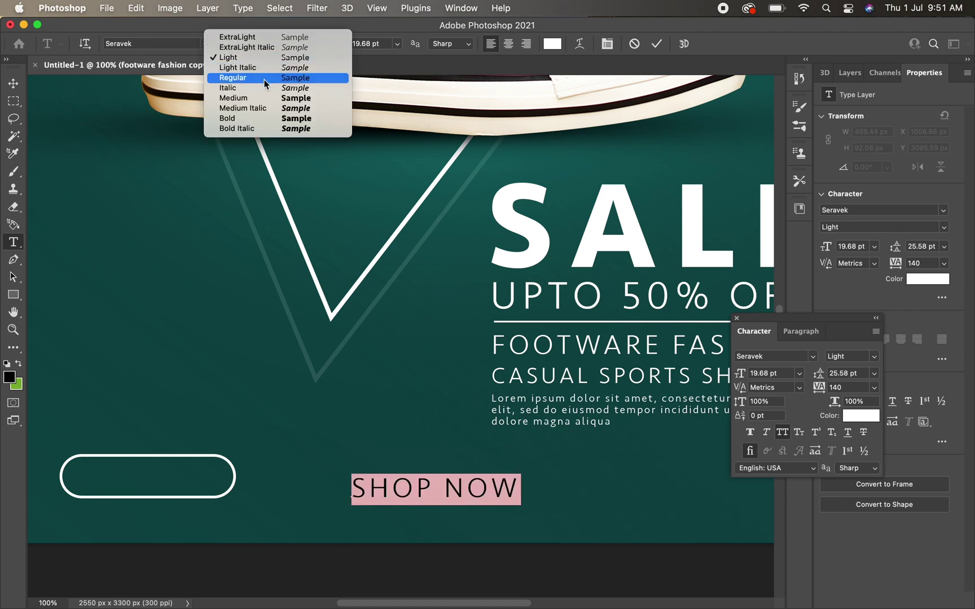
{"action": "left_click", "coordinate": [248, 98]}
{"action": "left_click", "coordinate": [13, 83]}
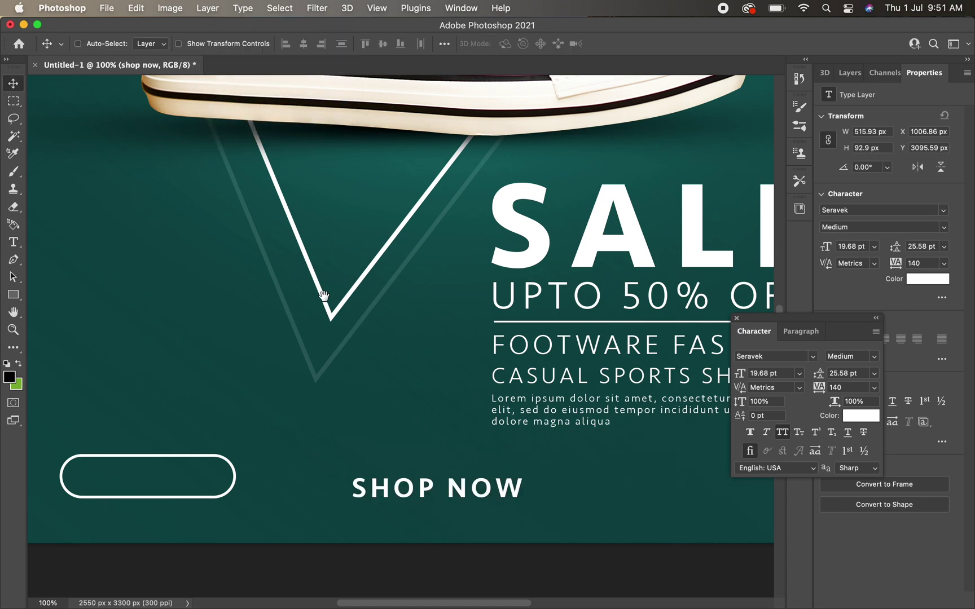
Step: Move SHOP NOW into the pill, scale it down, and nudge it up
{"action": "left_click_drag", "start_coordinate": [319, 293], "coordinate": [446, 275]}
{"action": "left_click_drag", "start_coordinate": [519, 403], "coordinate": [240, 391]}
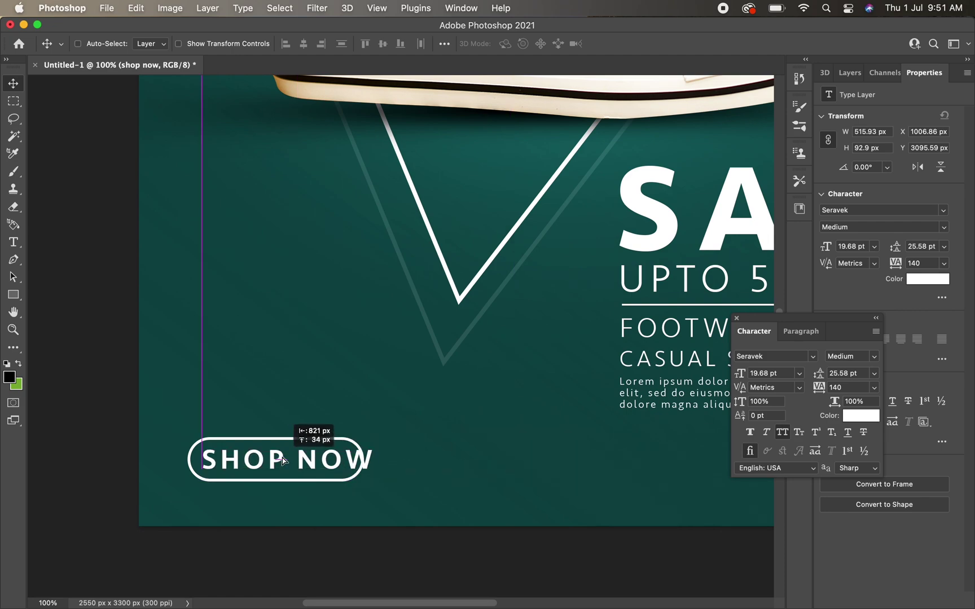
{"action": "key", "text": "ctrl+t"}
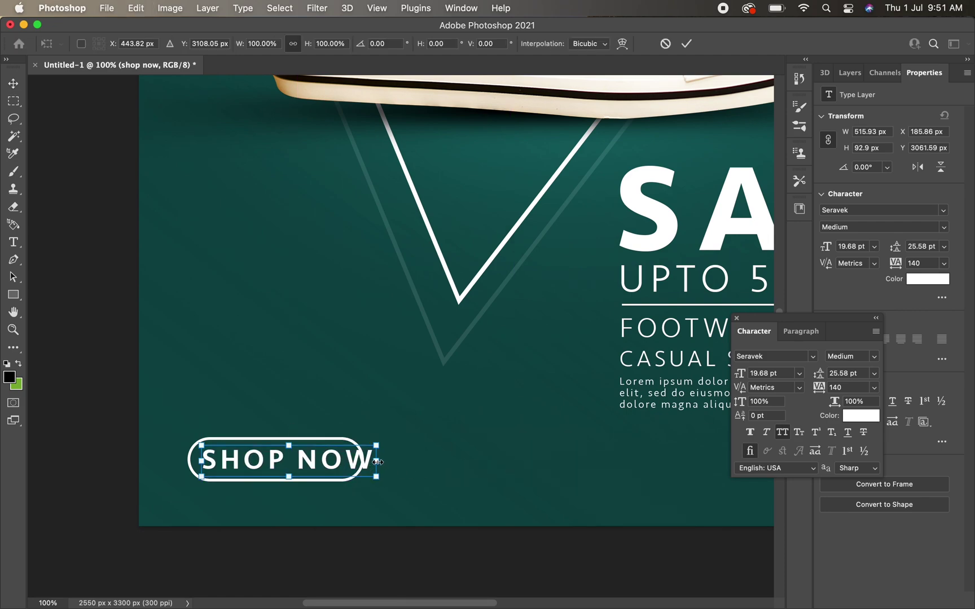
{"action": "left_click_drag", "start_coordinate": [377, 461], "coordinate": [339, 459]}
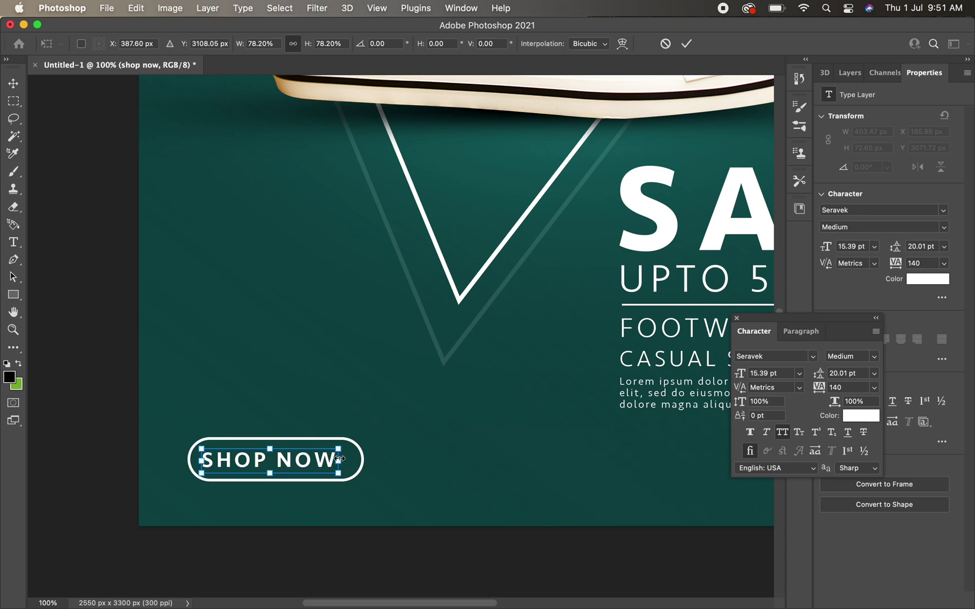
{"action": "key", "text": "Return"}
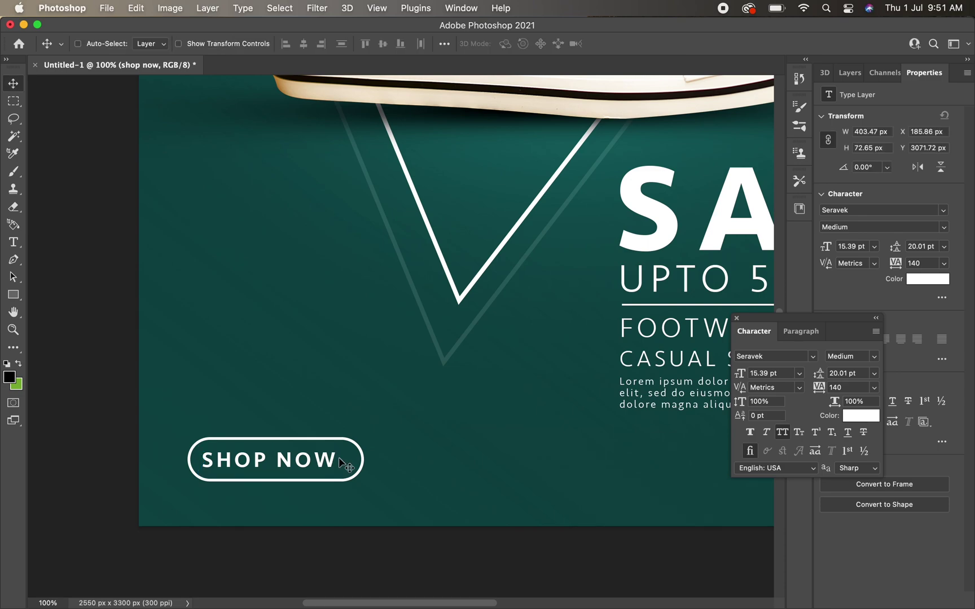
{"action": "key", "text": "Up"}
{"action": "key", "text": "Up"}
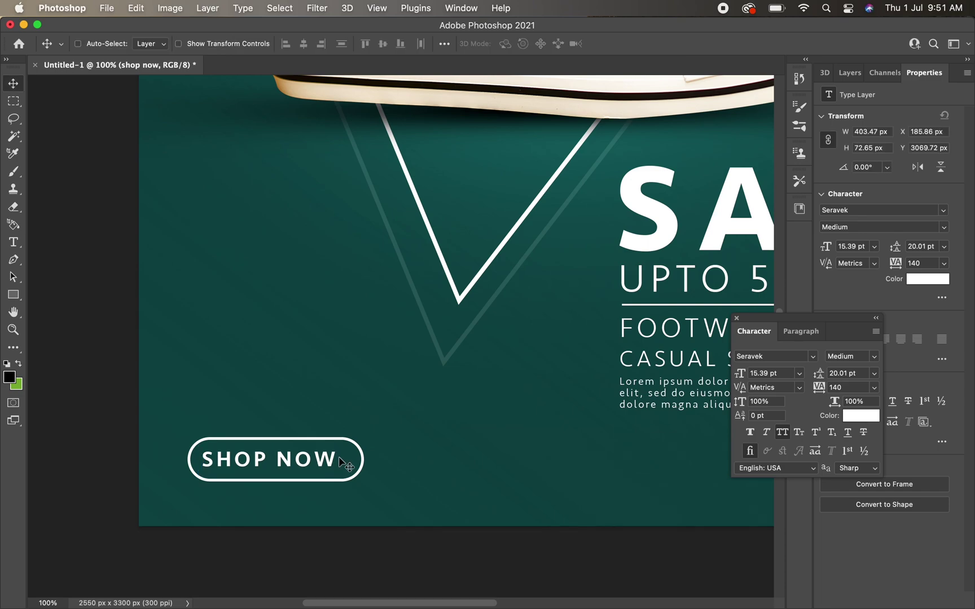
{"action": "left_click", "coordinate": [13, 295]}
Step: Draw a small square above the button with an 8 px stroke
{"action": "left_click_drag", "start_coordinate": [188, 344], "coordinate": [209, 372]}
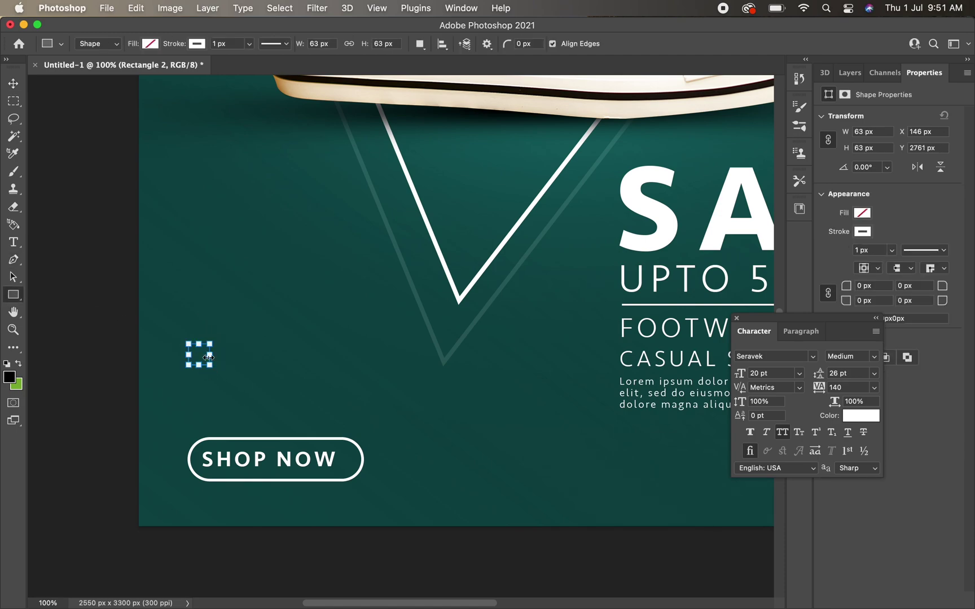
{"action": "left_click", "coordinate": [197, 43]}
{"action": "left_click", "coordinate": [236, 44]}
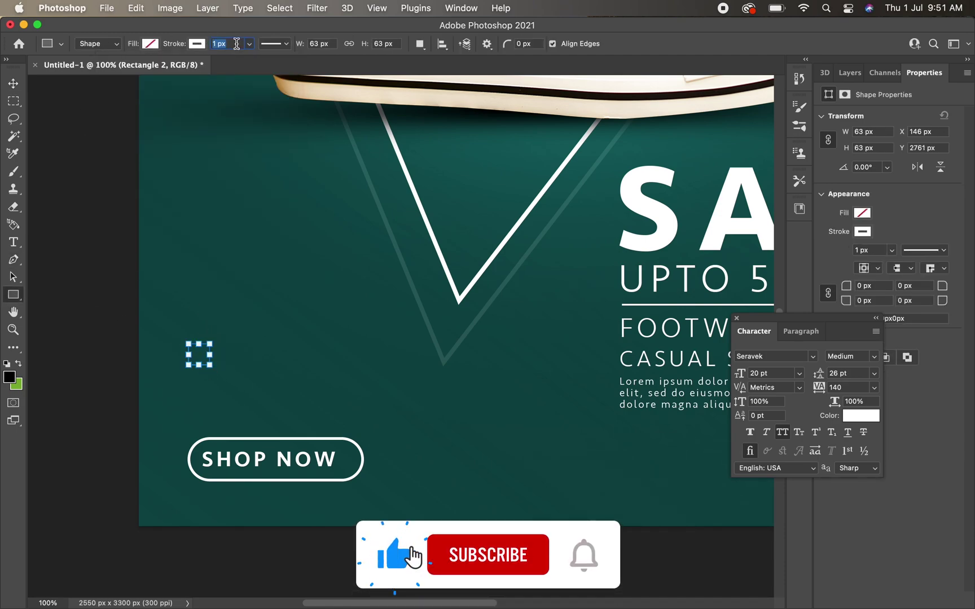
{"action": "type", "text": "8"}
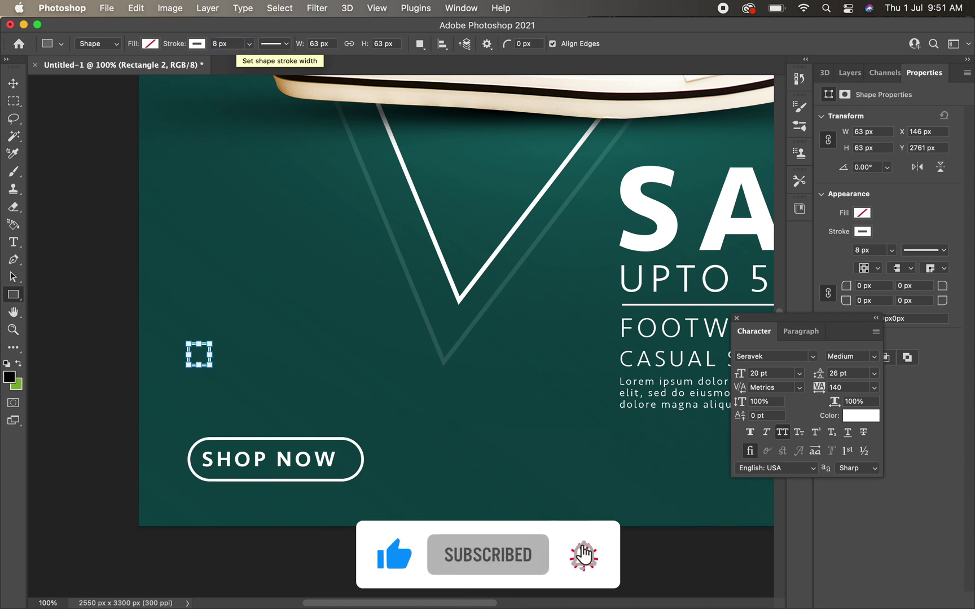
{"action": "left_click", "coordinate": [9, 89]}
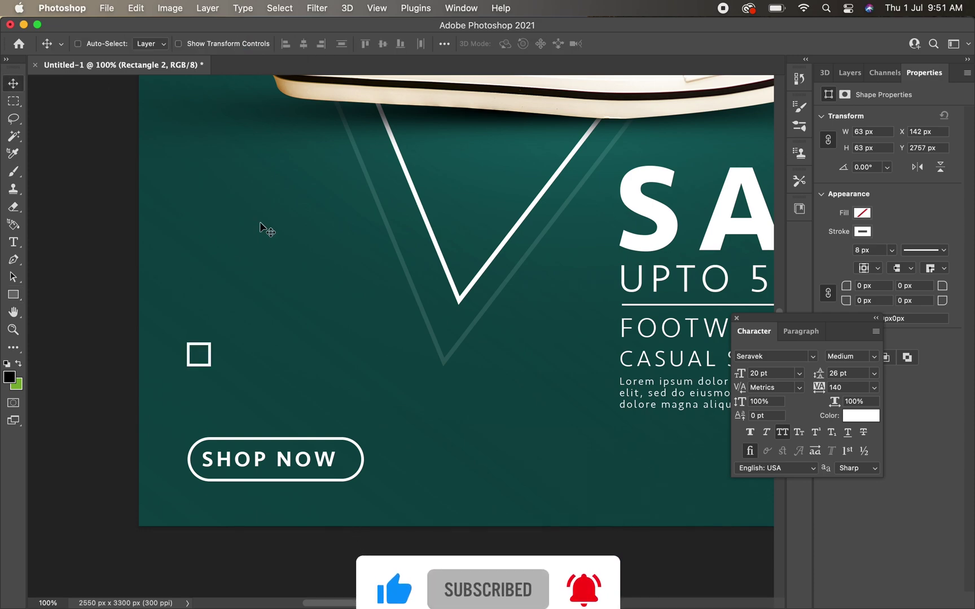
Step: Delete a corner to make the square a triangle and rotate it to point right
{"action": "key", "text": "p"}
{"action": "left_click", "coordinate": [209, 344]}
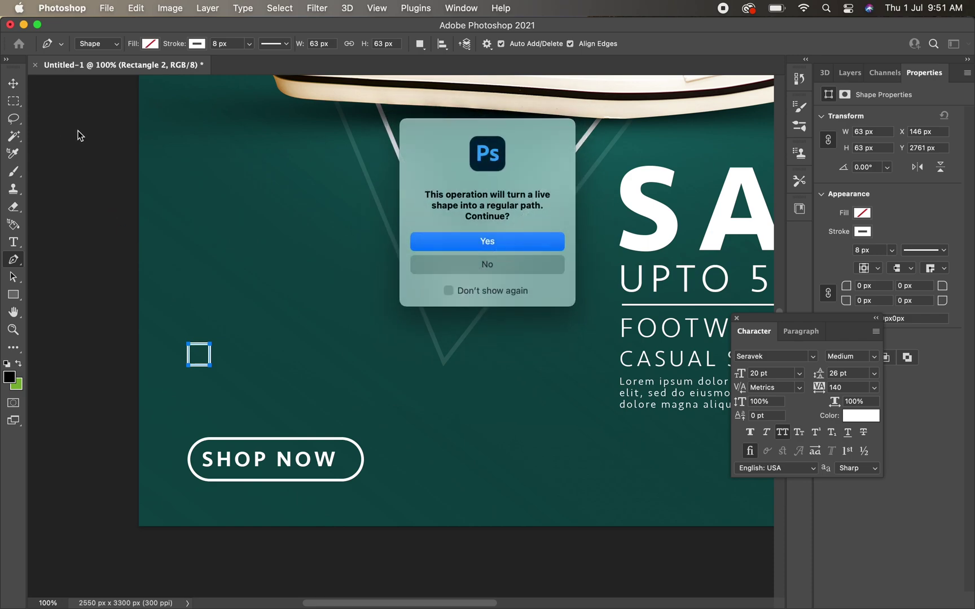
{"action": "left_click", "coordinate": [473, 241]}
{"action": "key", "text": "v"}
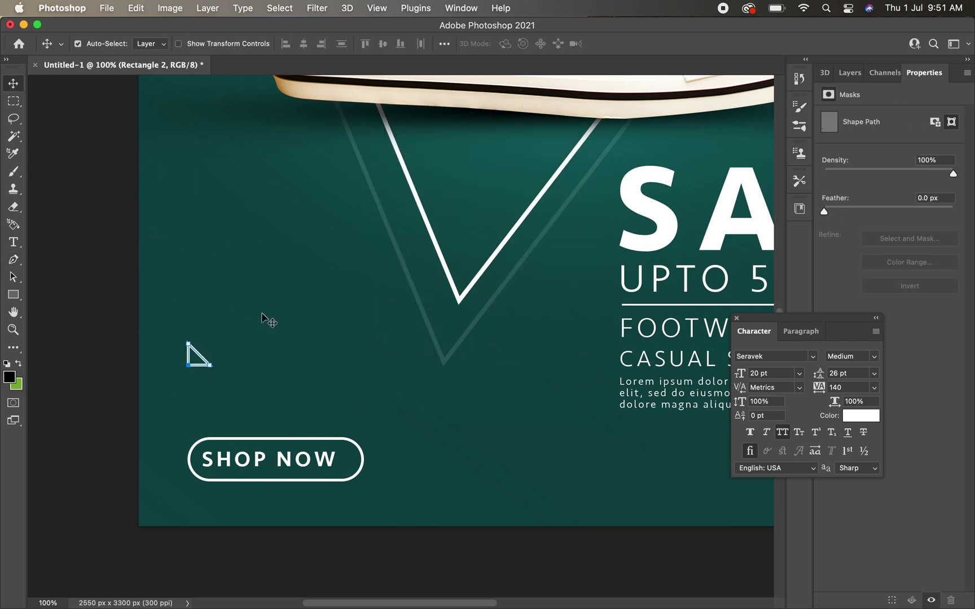
{"action": "key", "text": "super+t"}
{"action": "left_click", "coordinate": [458, 269]}
{"action": "key", "text": "super+t"}
{"action": "mouse_move", "coordinate": [256, 354]}
{"action": "left_mouse_down"}
{"action": "mouse_move", "coordinate": [163, 239]}
{"action": "mouse_move", "coordinate": [104, 239]}
{"action": "mouse_move", "coordinate": [79, 252]}
{"action": "left_mouse_up"}
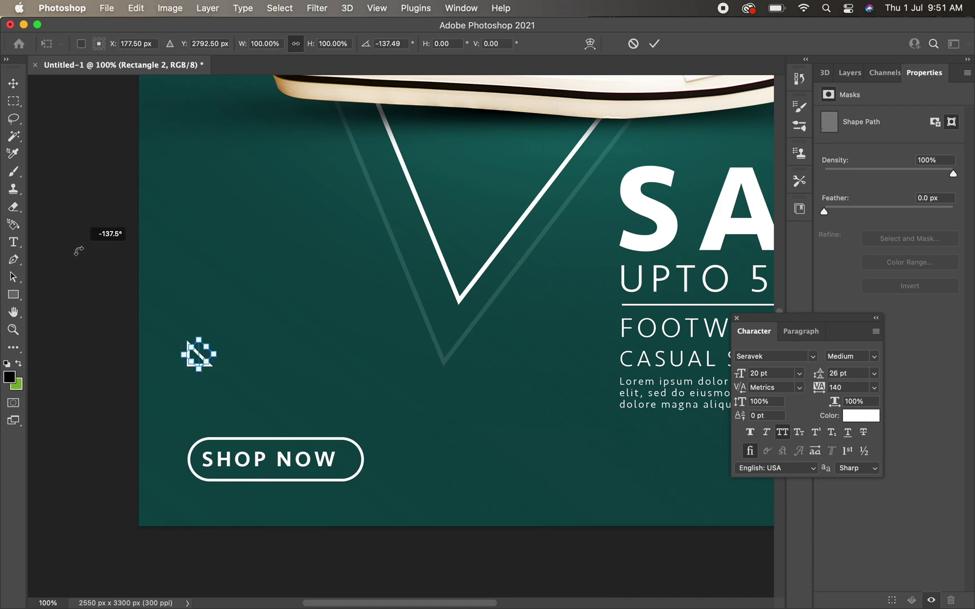
{"action": "key", "text": "Return"}
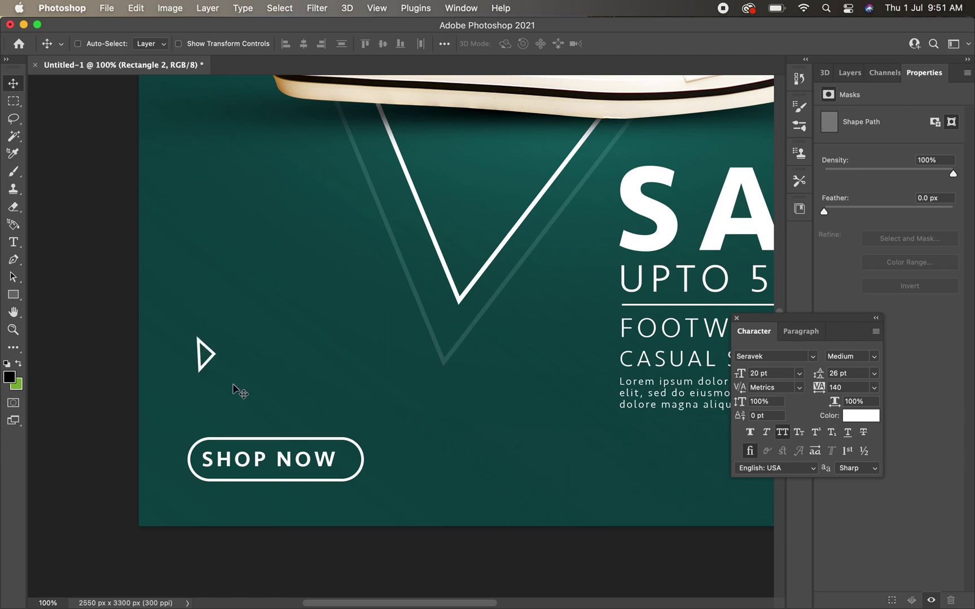
Step: Shrink the triangle and place it right beside the word NOW
{"action": "key", "text": "super+t"}
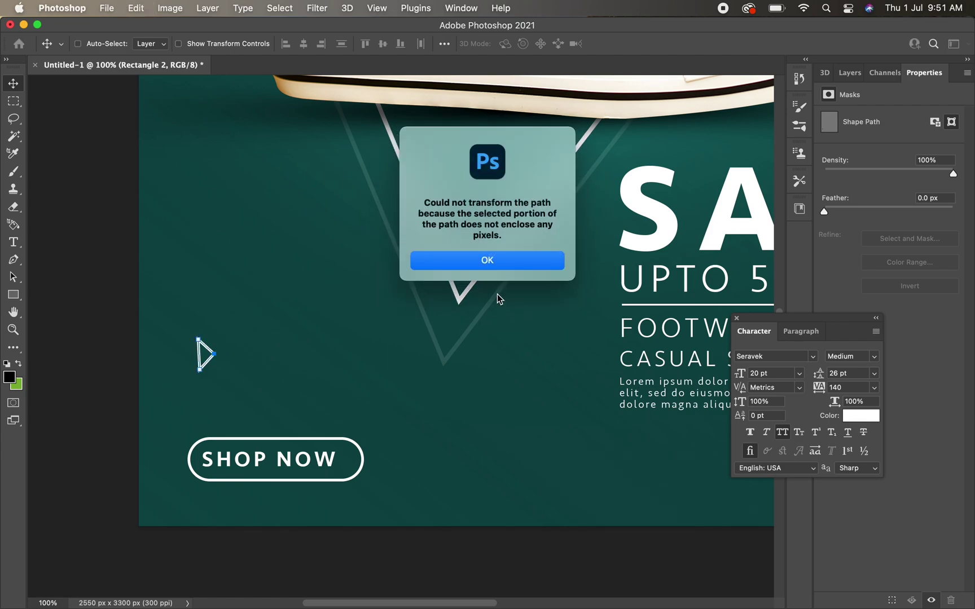
{"action": "left_click", "coordinate": [480, 260]}
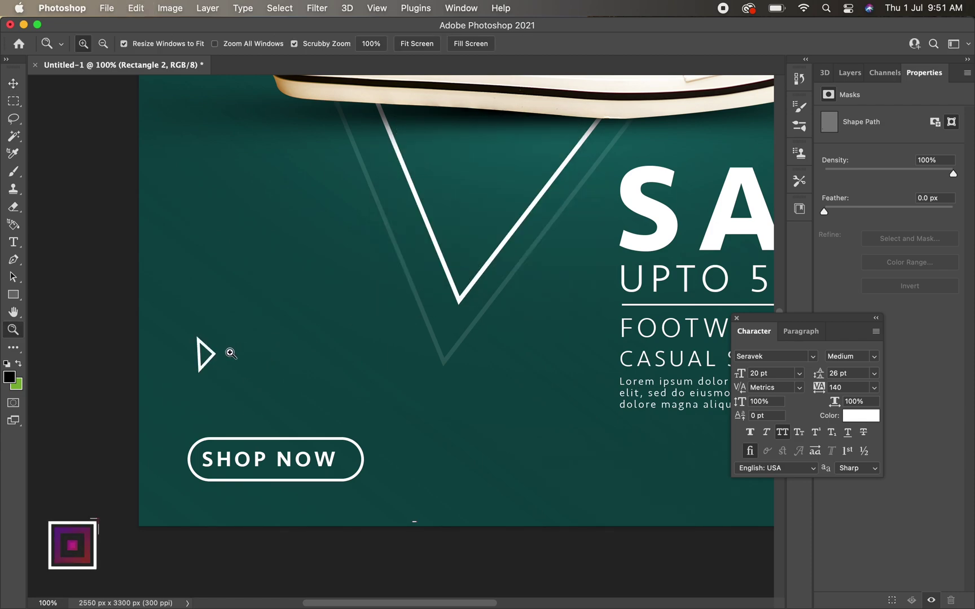
{"action": "left_click_drag", "start_coordinate": [229, 361], "coordinate": [339, 207]}
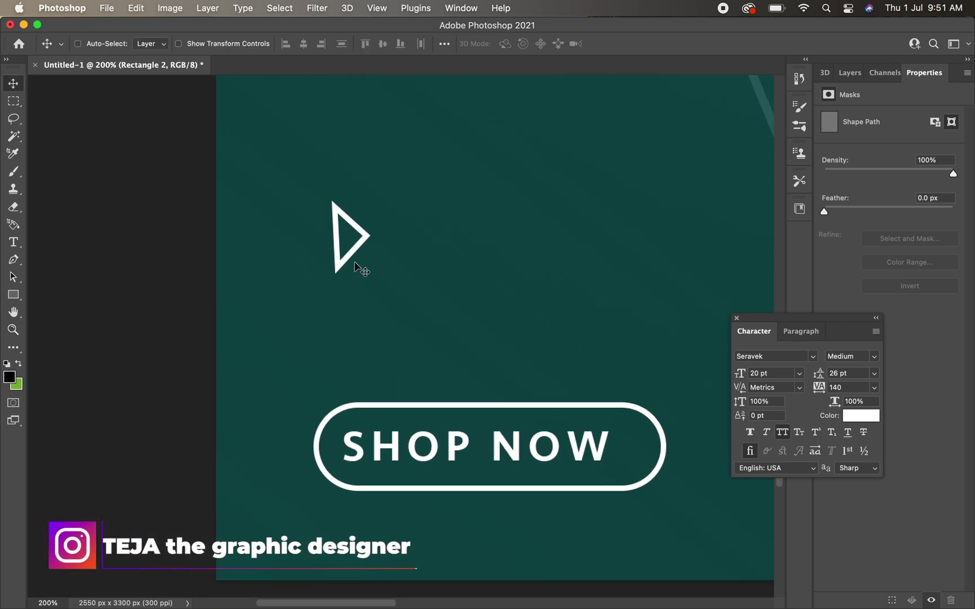
{"action": "mouse_move", "coordinate": [363, 270]}
{"action": "left_mouse_down"}
{"action": "mouse_move", "coordinate": [644, 345]}
{"action": "mouse_move", "coordinate": [631, 315]}
{"action": "left_mouse_up"}
{"action": "key", "text": "super+t"}
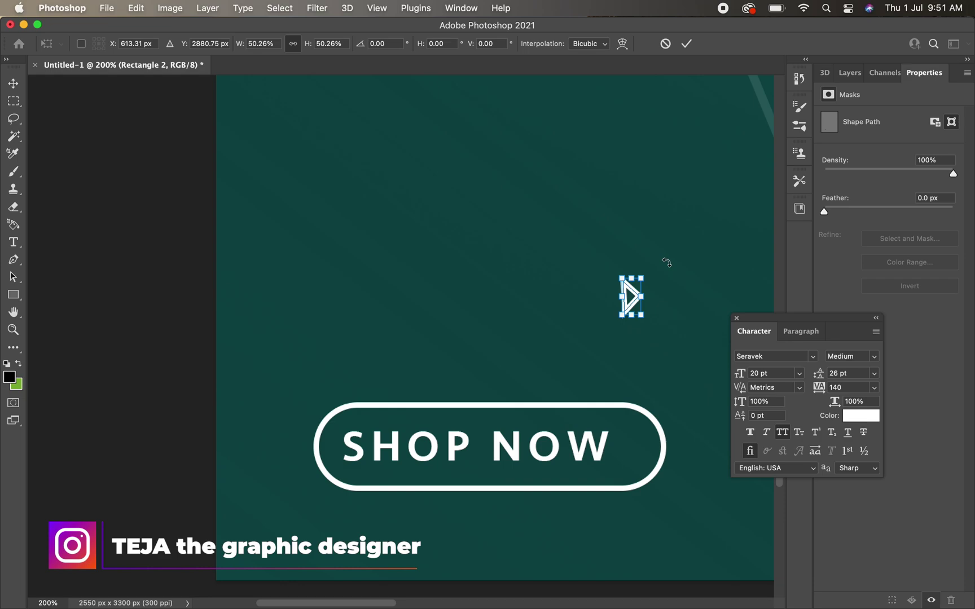
{"action": "key", "text": "Return"}
{"action": "left_click_drag", "start_coordinate": [631, 316], "coordinate": [633, 463]}
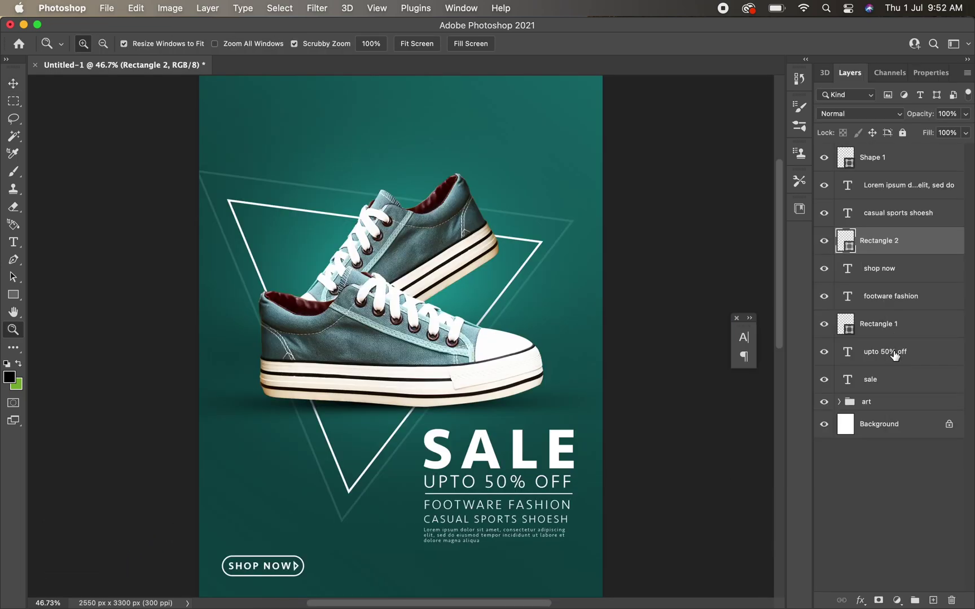
Step: From Shape 1, stamp all visible layers into Layer 3 and open the Camera Raw Filter
{"action": "left_click", "coordinate": [896, 357]}
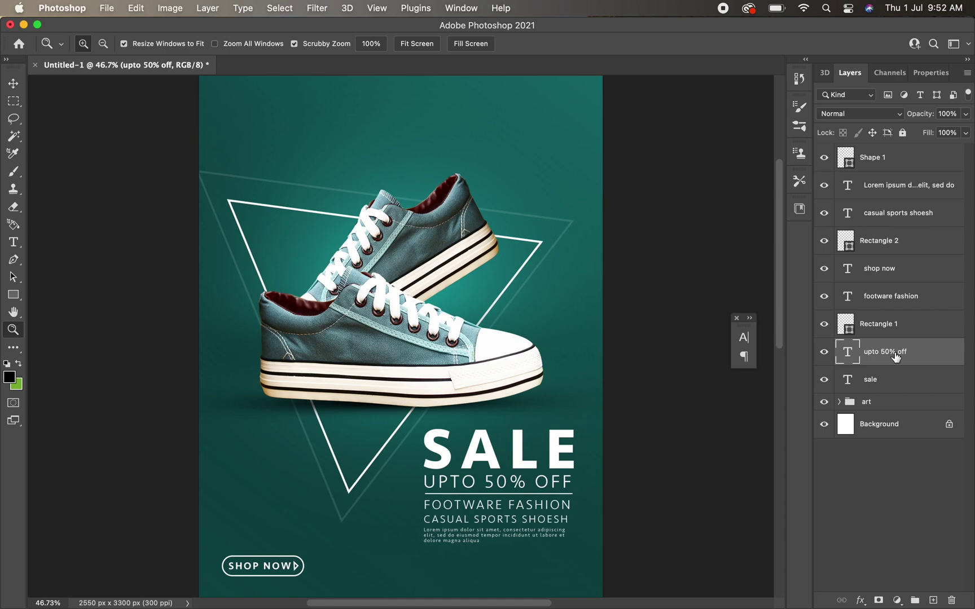
{"action": "left_click", "coordinate": [924, 164]}
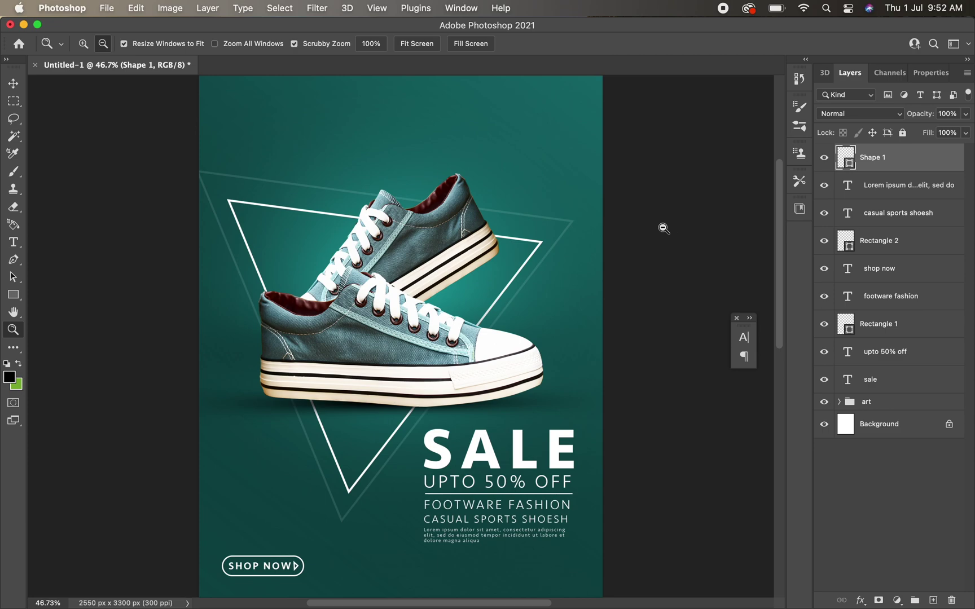
{"action": "key", "text": "super+alt+shift+e"}
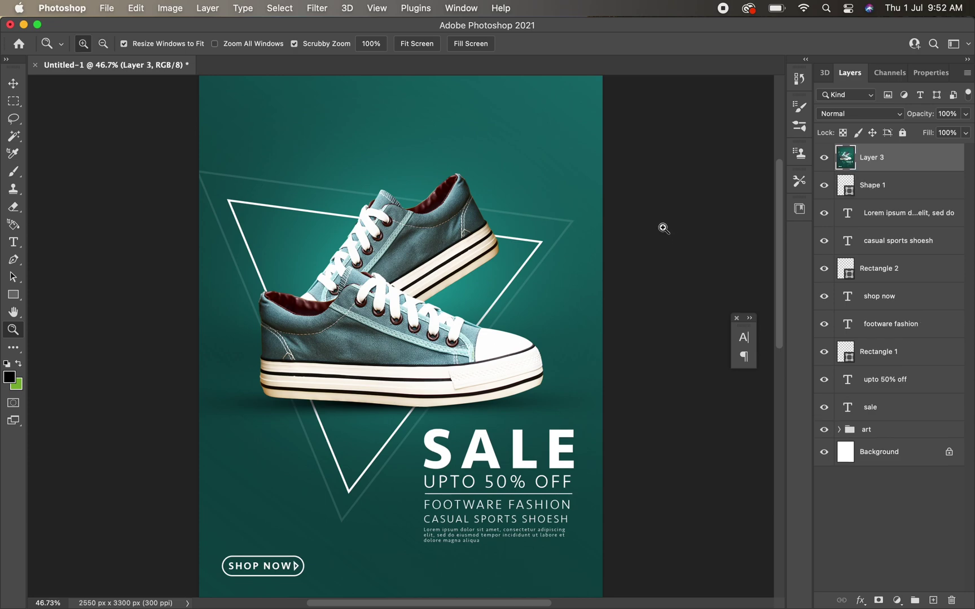
{"action": "left_click", "coordinate": [317, 8]}
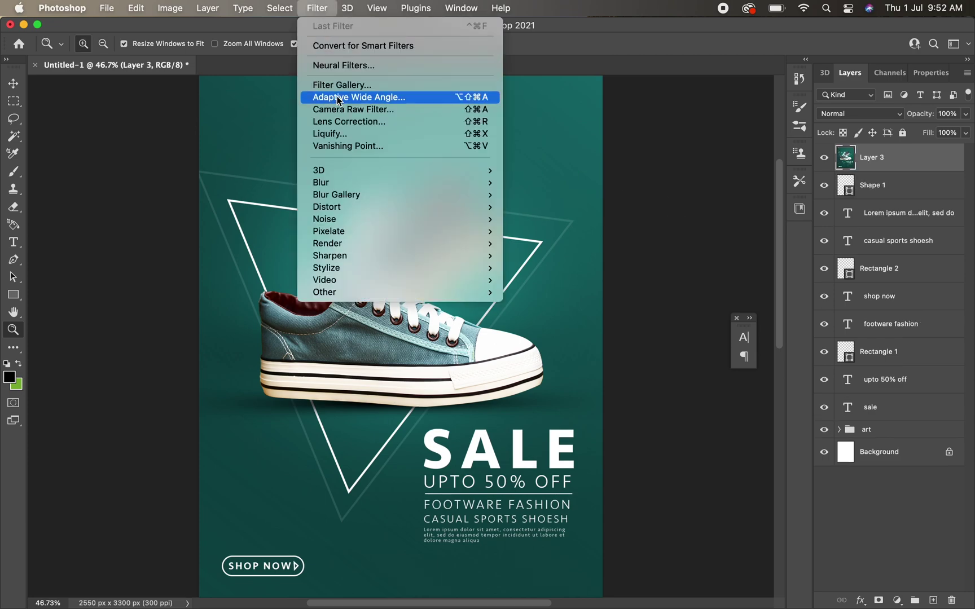
{"action": "left_click", "coordinate": [346, 113]}
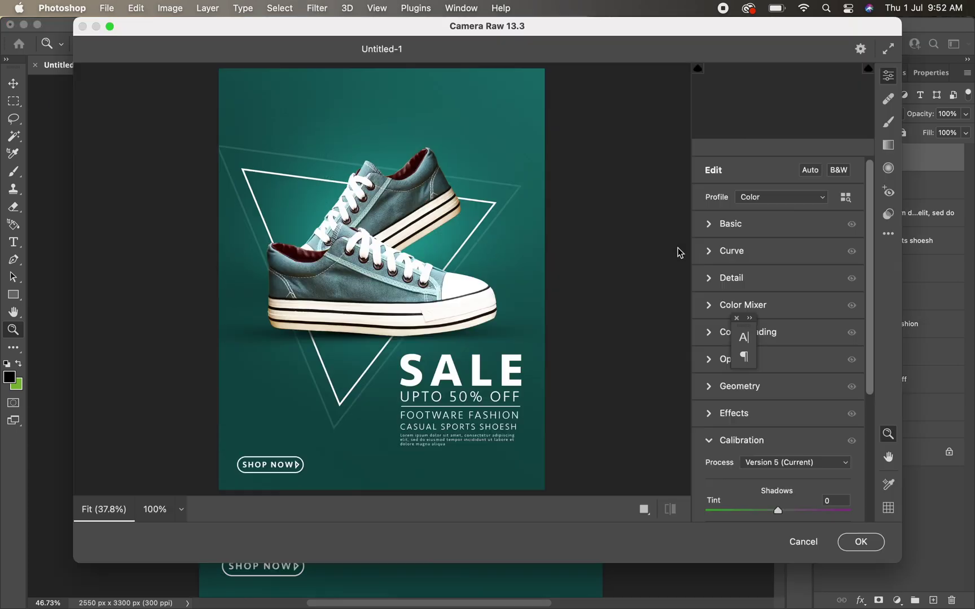
Step: Set Exposure +0.35, Highlights -53, Shadows -5, Whites -12, Blacks -10, Texture +43
{"action": "left_click", "coordinate": [711, 224]}
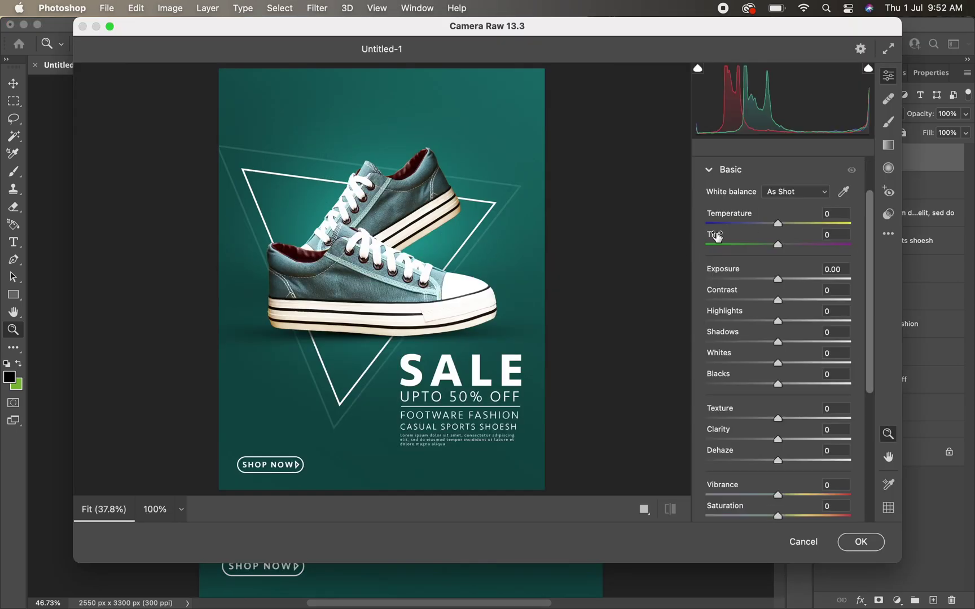
{"action": "left_click", "coordinate": [783, 280]}
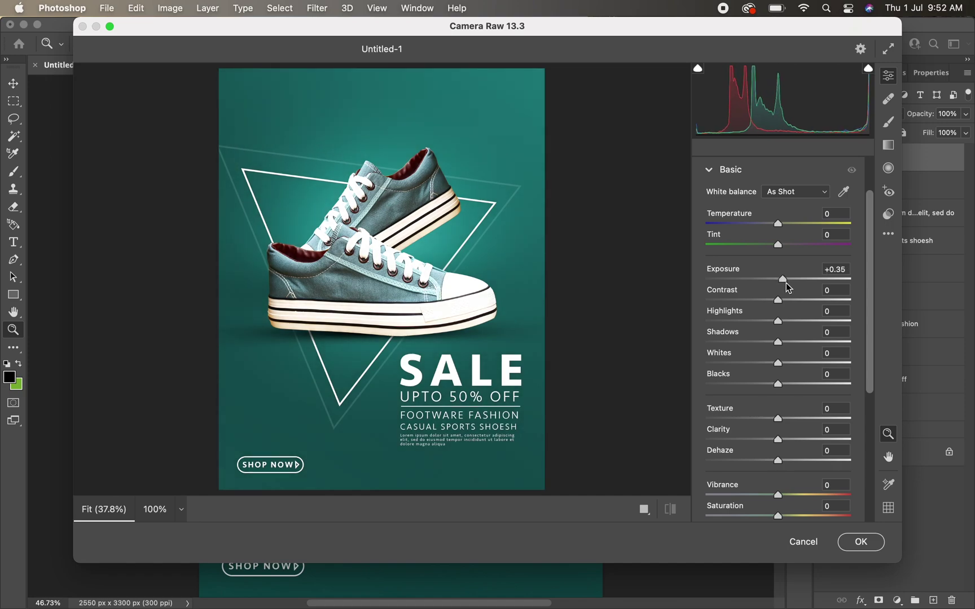
{"action": "left_click_drag", "start_coordinate": [778, 321], "coordinate": [742, 327]}
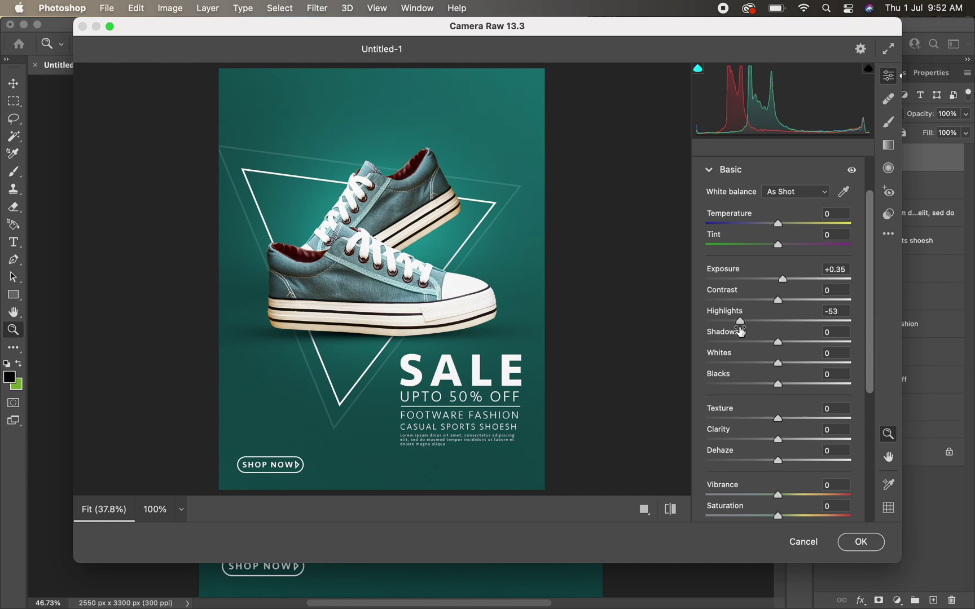
{"action": "left_click_drag", "start_coordinate": [782, 343], "coordinate": [775, 345]}
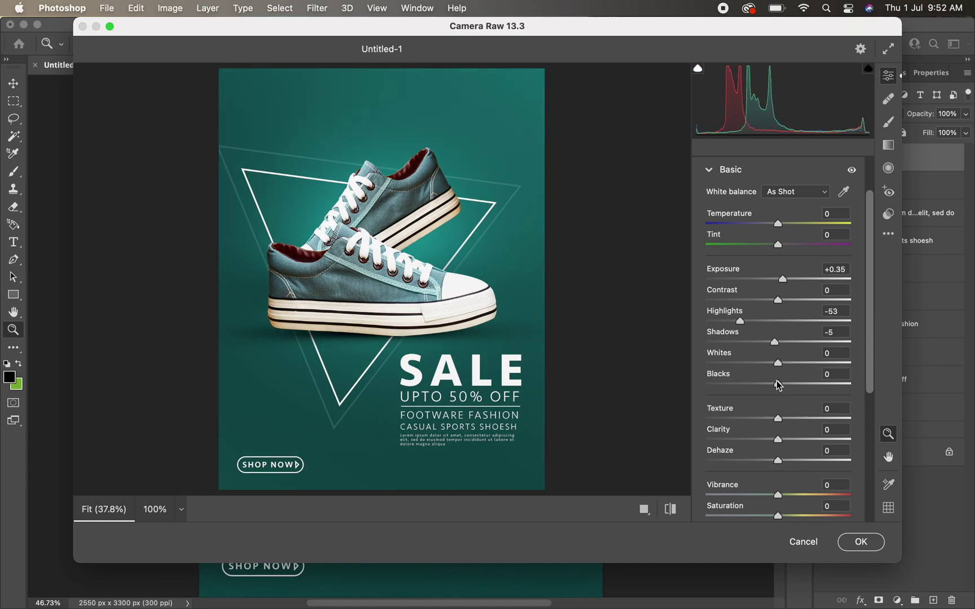
{"action": "mouse_move", "coordinate": [778, 365]}
{"action": "left_mouse_down"}
{"action": "mouse_move", "coordinate": [773, 391]}
{"action": "mouse_move", "coordinate": [805, 418]}
{"action": "mouse_move", "coordinate": [782, 449]}
{"action": "mouse_move", "coordinate": [784, 439]}
{"action": "left_mouse_up"}
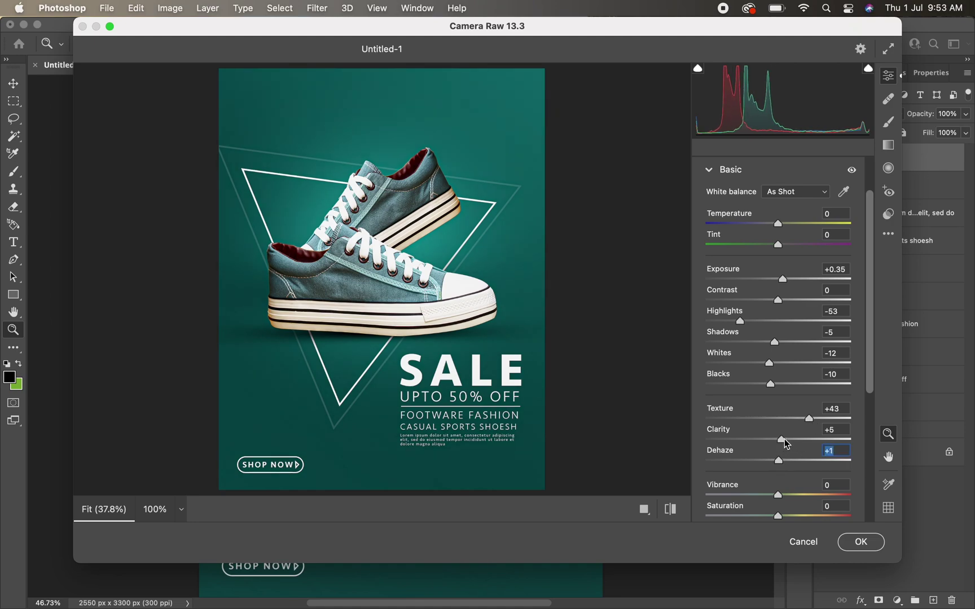
{"action": "left_click_drag", "start_coordinate": [869, 367], "coordinate": [858, 452]}
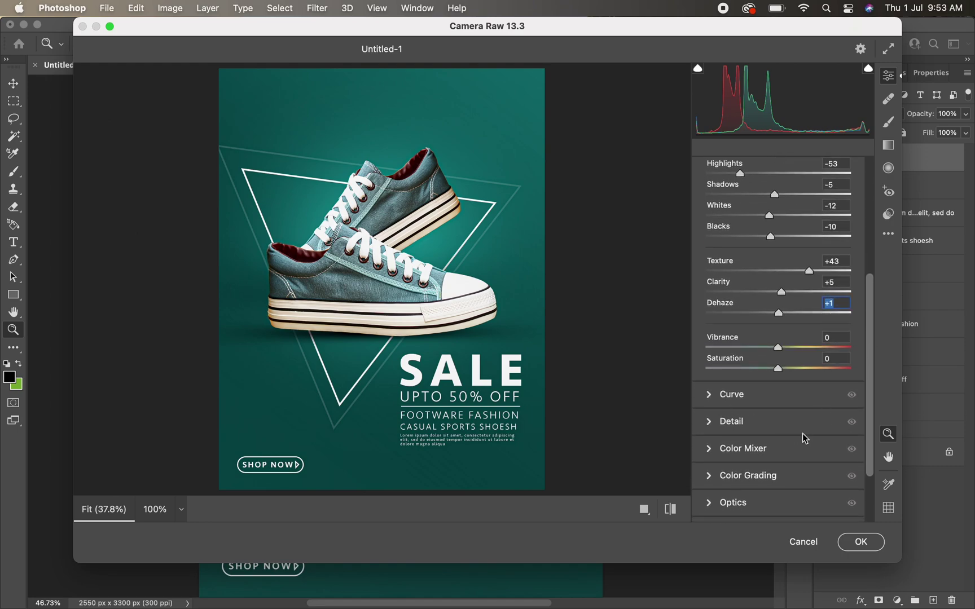
{"action": "left_click_drag", "start_coordinate": [872, 414], "coordinate": [871, 481]}
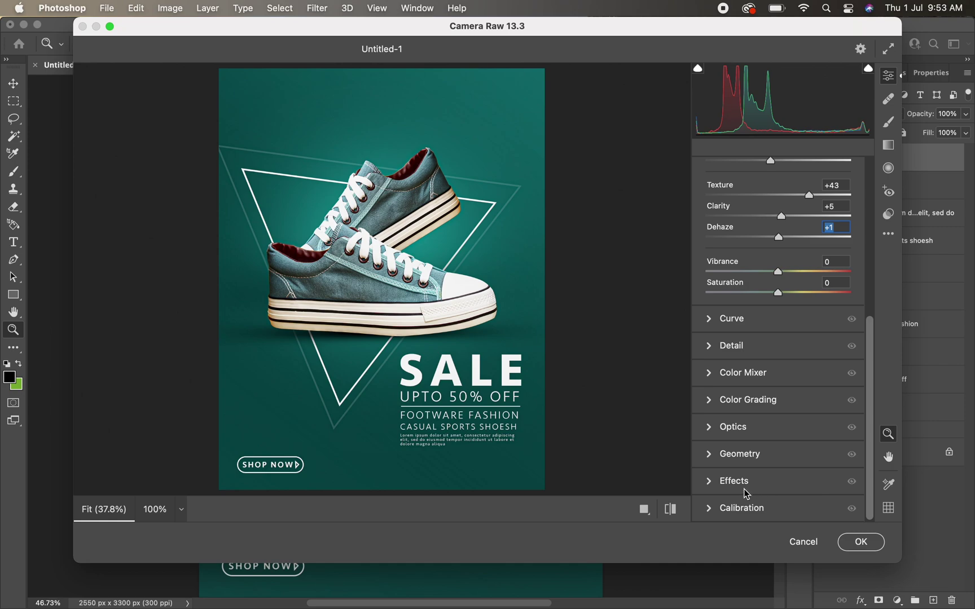
Step: Add Vignetting -8 and Grain 7, then apply the Camera Raw edits
{"action": "left_click", "coordinate": [709, 482]}
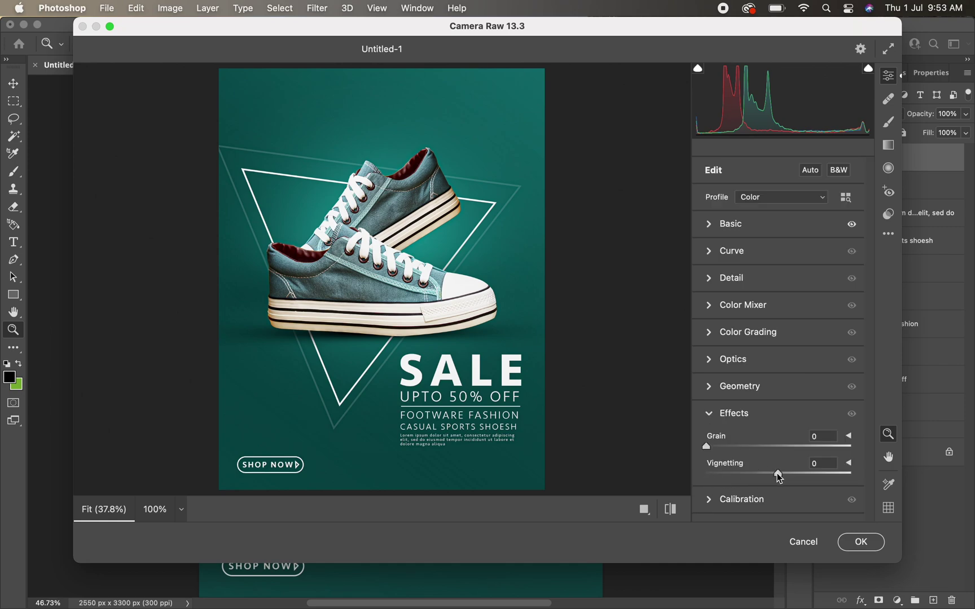
{"action": "left_click_drag", "start_coordinate": [779, 474], "coordinate": [771, 474]}
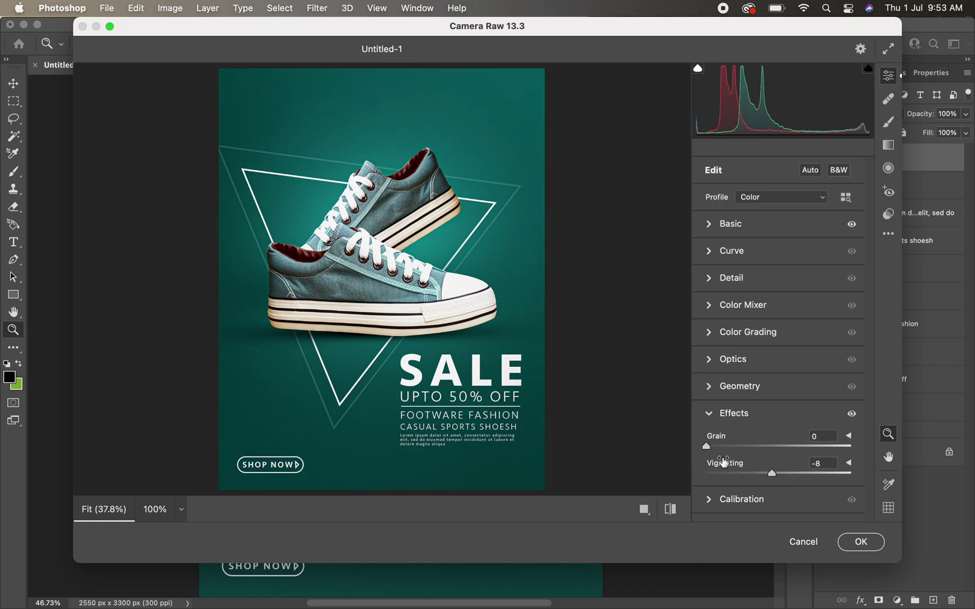
{"action": "left_click_drag", "start_coordinate": [708, 447], "coordinate": [712, 450]}
{"action": "key", "text": "Return"}
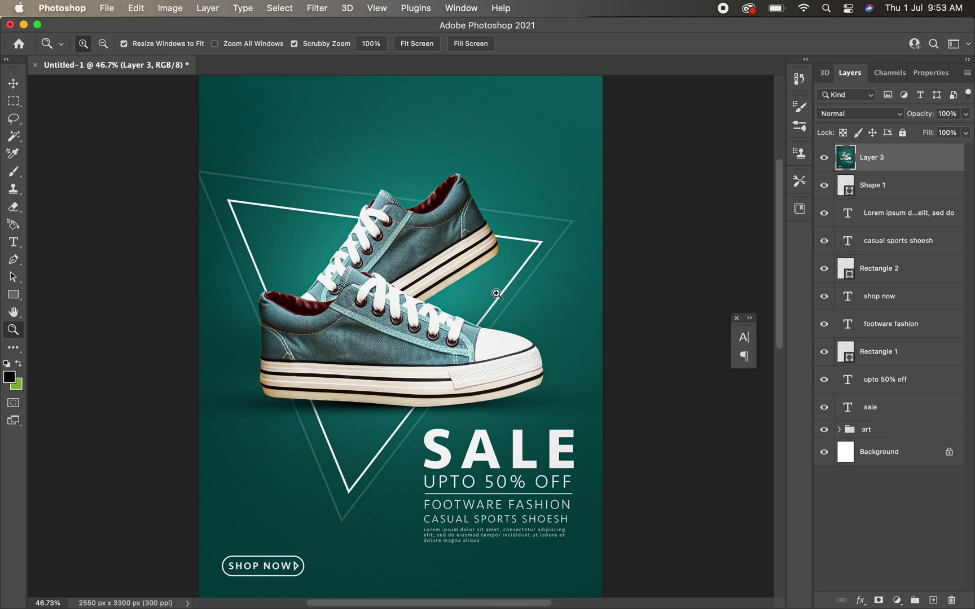
Step: Add a white Solid Color fill layer above the poster
{"action": "key", "text": "v"}
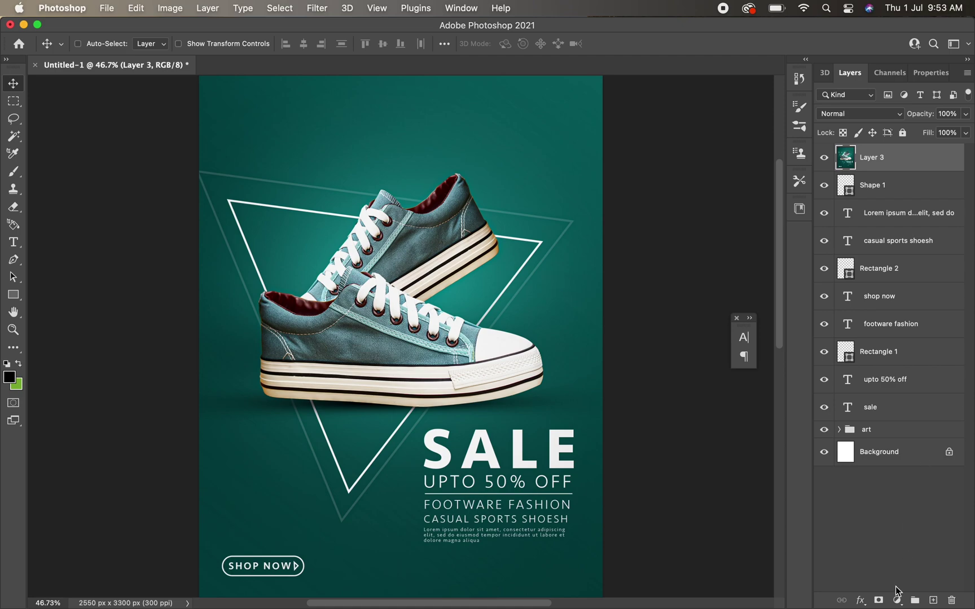
{"action": "left_click", "coordinate": [897, 600]}
{"action": "left_click", "coordinate": [673, 213]}
{"action": "left_click_drag", "start_coordinate": [741, 212], "coordinate": [570, 66]}
{"action": "left_click", "coordinate": [927, 132]}
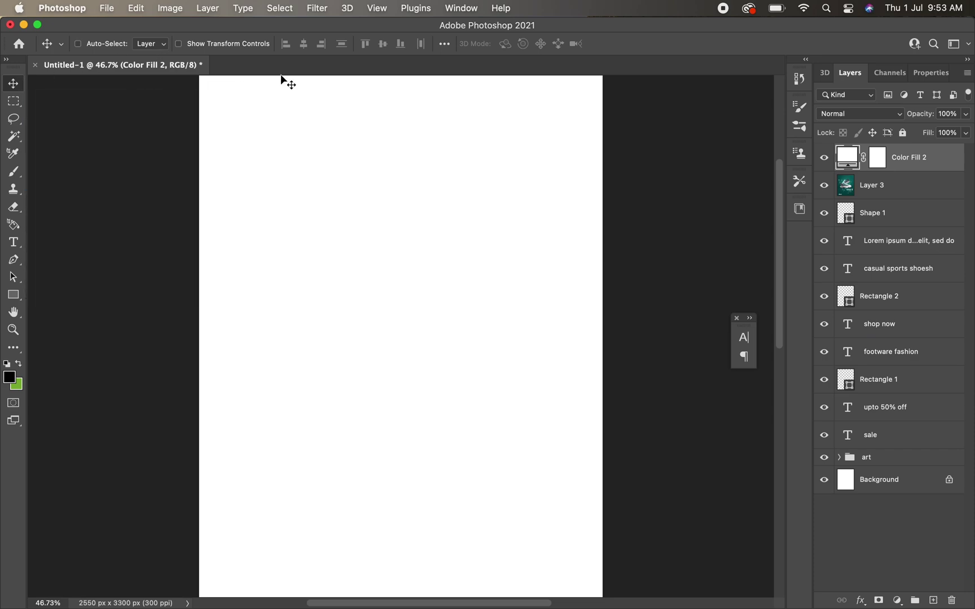
Step: Select the whole canvas and contract the selection by 35 px, including canvas edges
{"action": "key", "text": "super+a"}
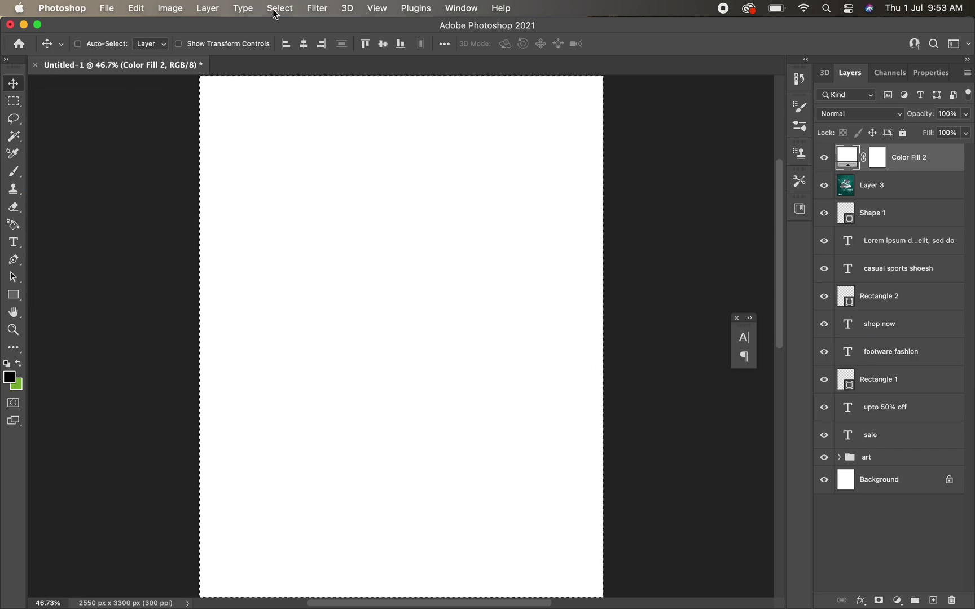
{"action": "left_click", "coordinate": [280, 8]}
{"action": "mouse_move", "coordinate": [347, 207]}
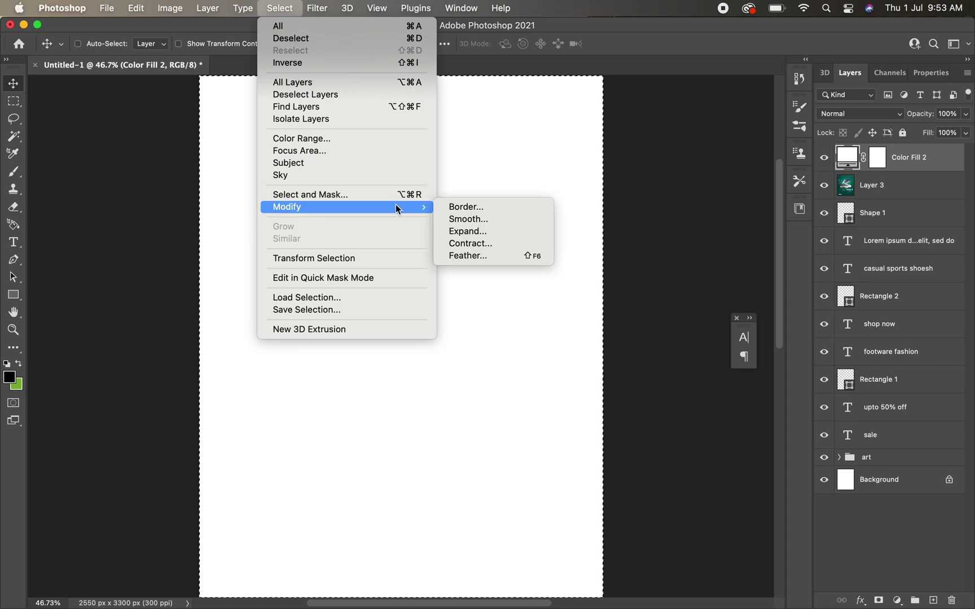
{"action": "left_click", "coordinate": [493, 244]}
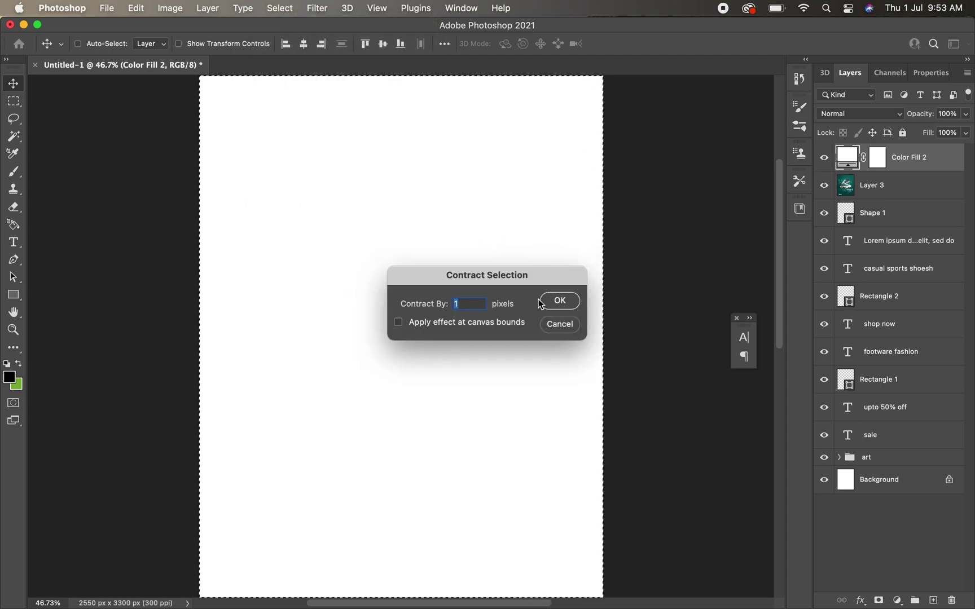
{"action": "type", "text": "35"}
{"action": "left_click", "coordinate": [446, 323]}
{"action": "left_click", "coordinate": [553, 304]}
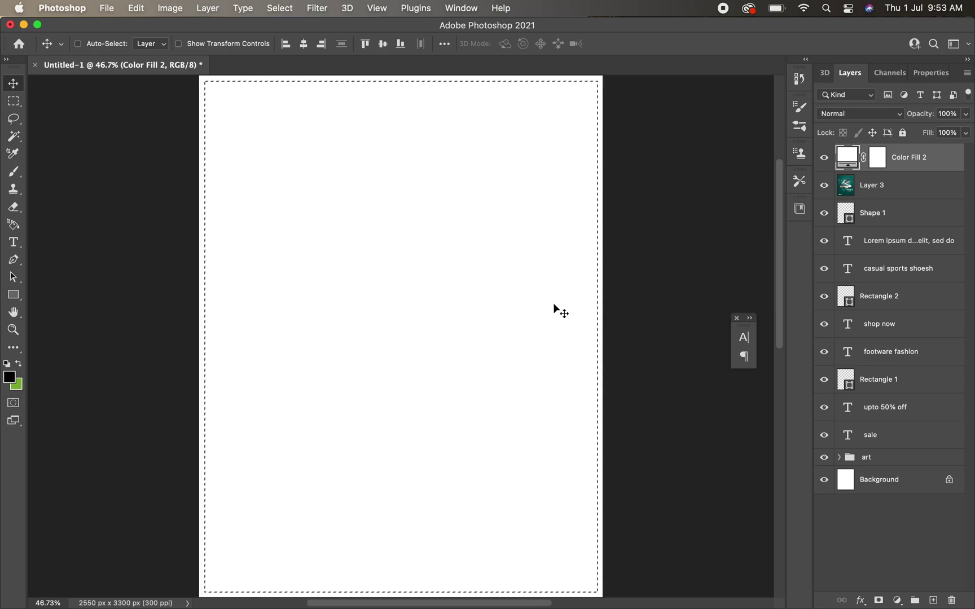
Step: Fill the white layer's mask black inside the selection, deselect, and slightly rescale the border
{"action": "left_click", "coordinate": [877, 159]}
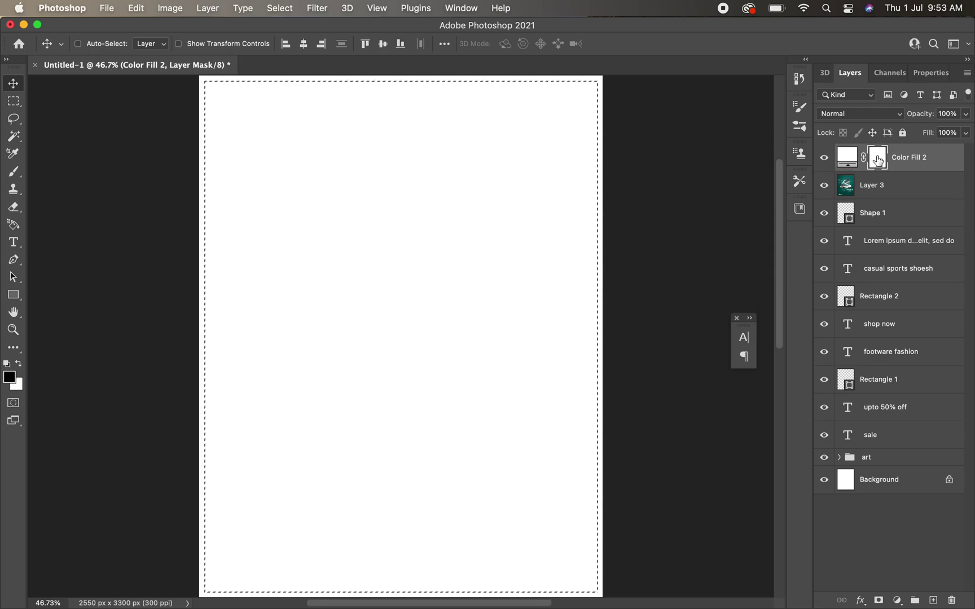
{"action": "key", "text": "alt+BackSpace"}
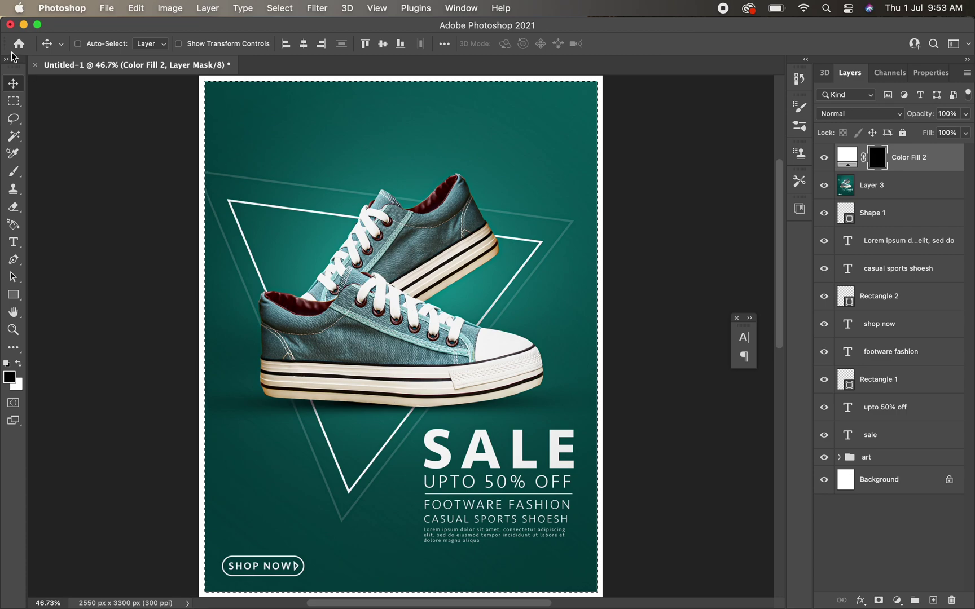
{"action": "key", "text": "super+d"}
{"action": "key", "text": "super+t"}
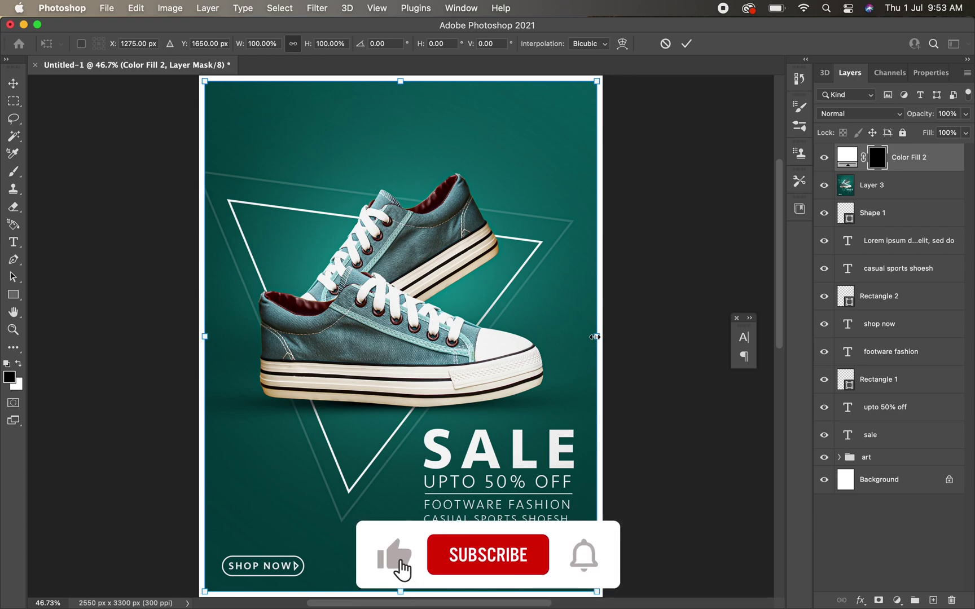
{"action": "left_click_drag", "start_coordinate": [597, 337], "coordinate": [594, 337]}
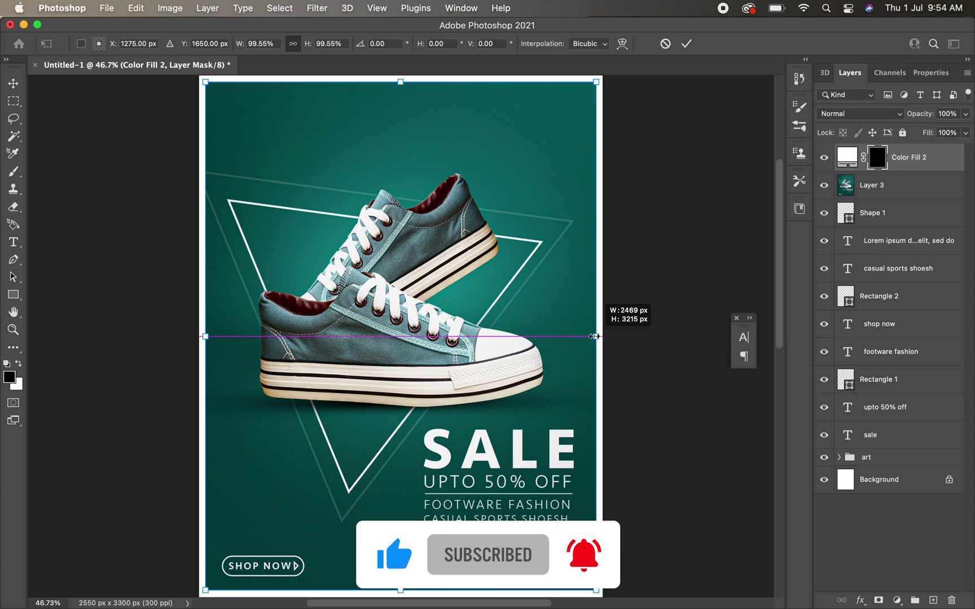
{"action": "left_click_drag", "start_coordinate": [594, 337], "coordinate": [594, 336]}
{"action": "key", "text": "Return"}
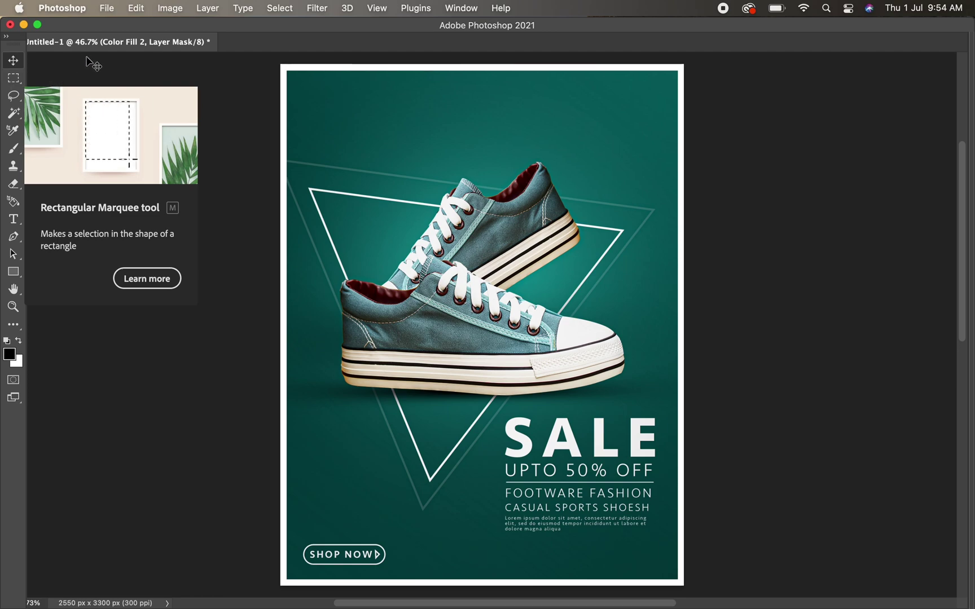
Step: Hide the toolbar and panels with Tab to view the finished bordered poster
{"action": "key", "text": "Tab"}
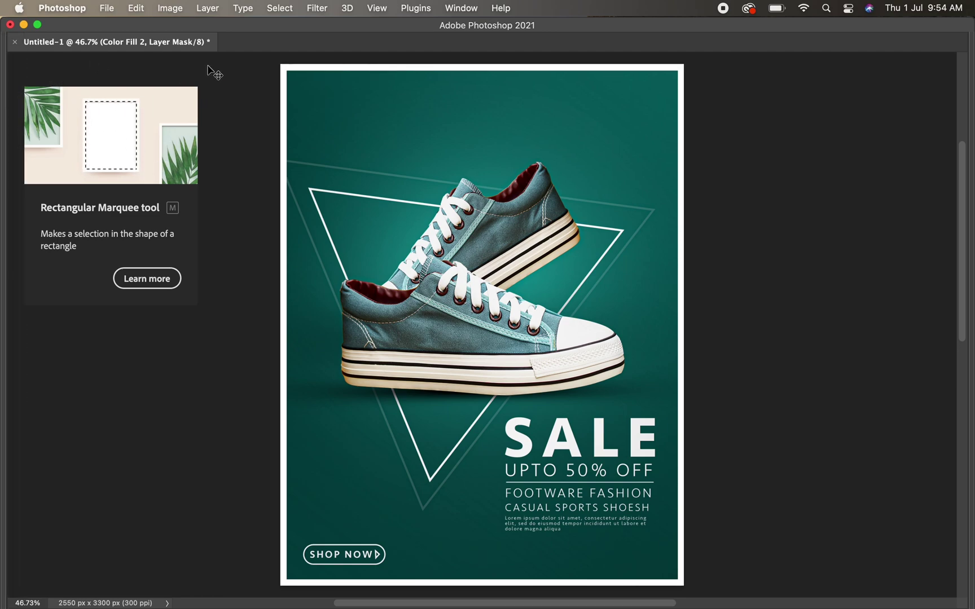